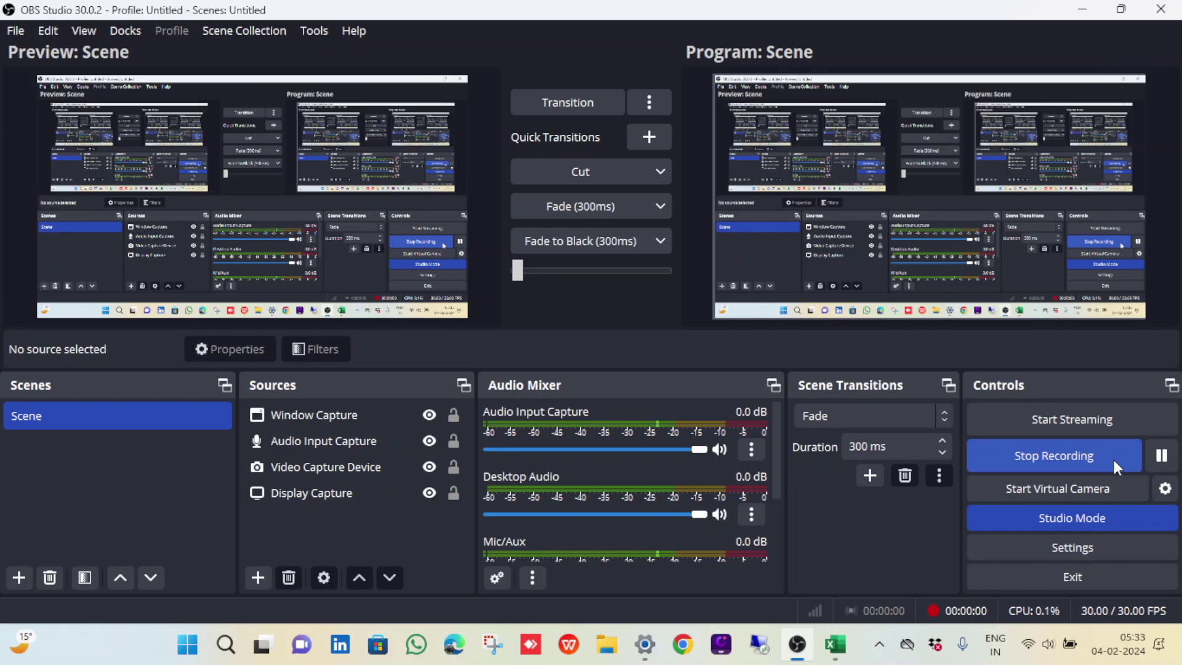
Minimize OBS Studio and restore the Book1 workbook in Excel from the taskbar
left_click(1086, 11)
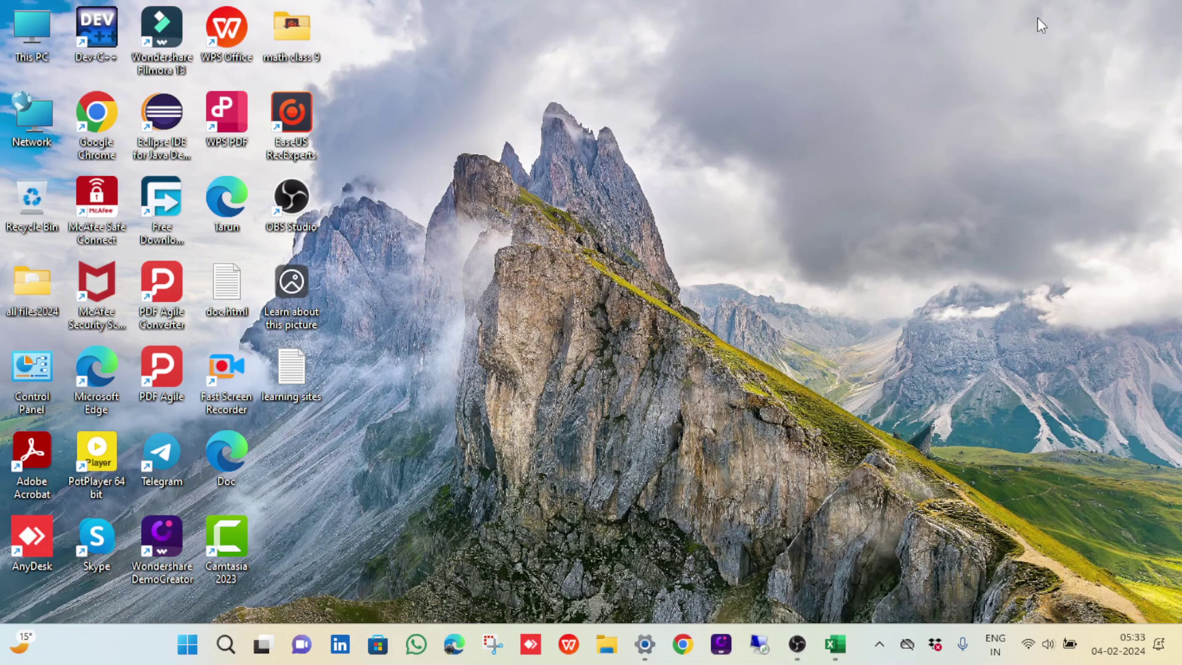
left_click(843, 656)
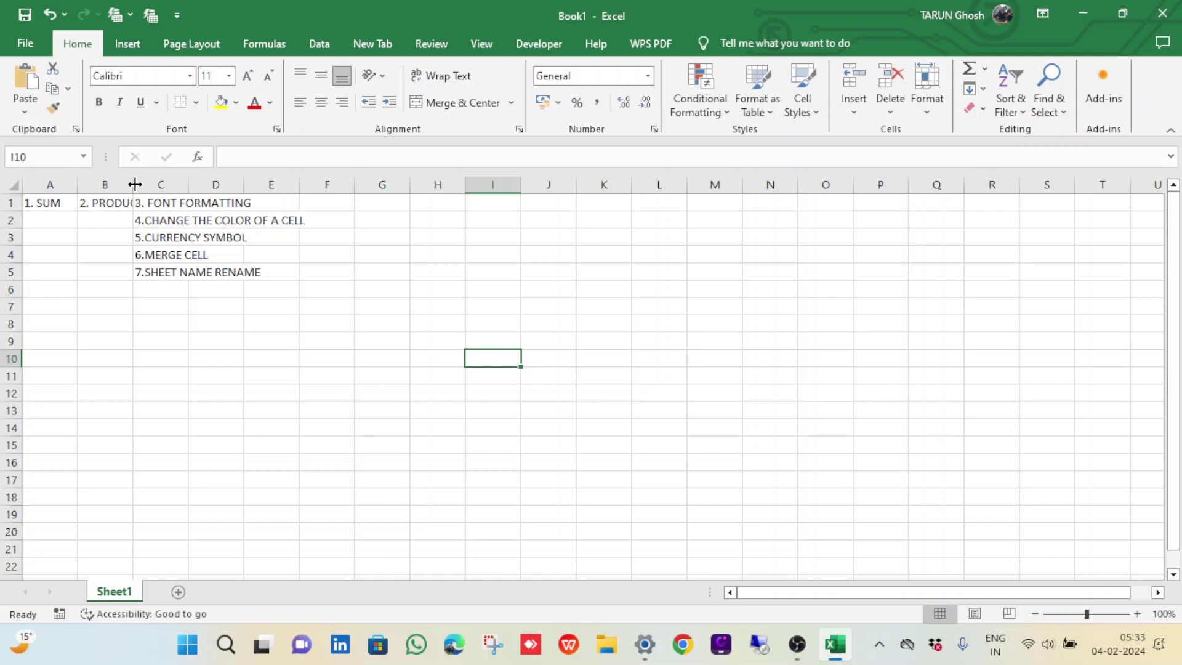
Widen column B to fit 2. PRODUCT and autofit column C to its longest item
left_click_drag(135, 185, 148, 184)
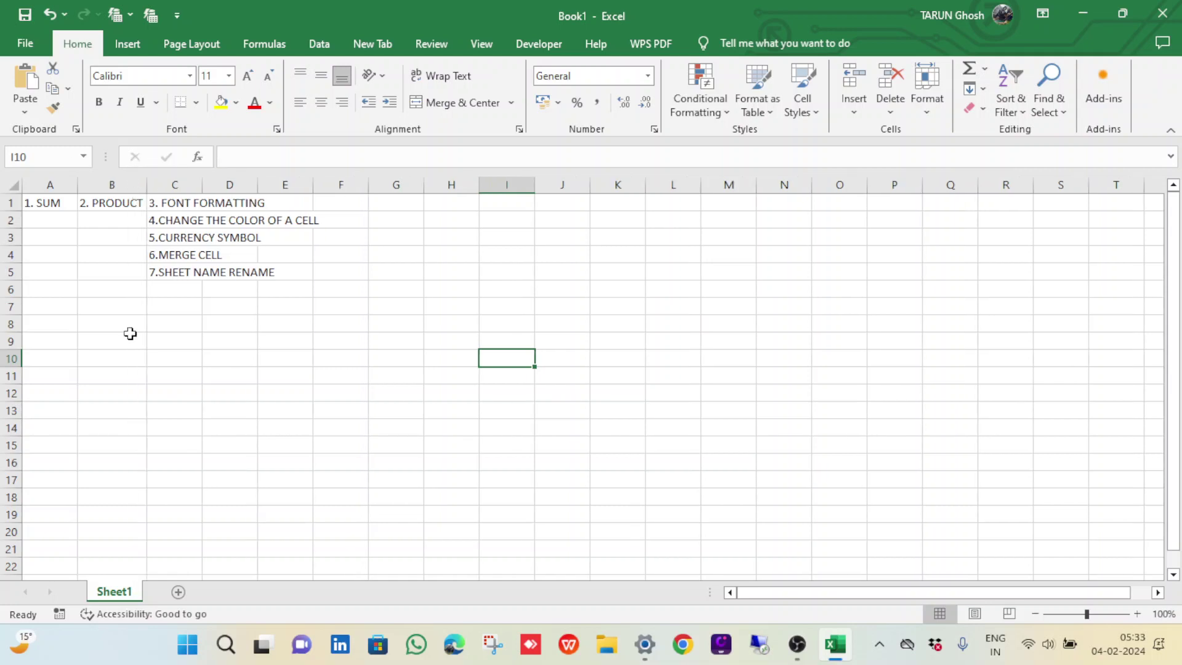
left_click(53, 202)
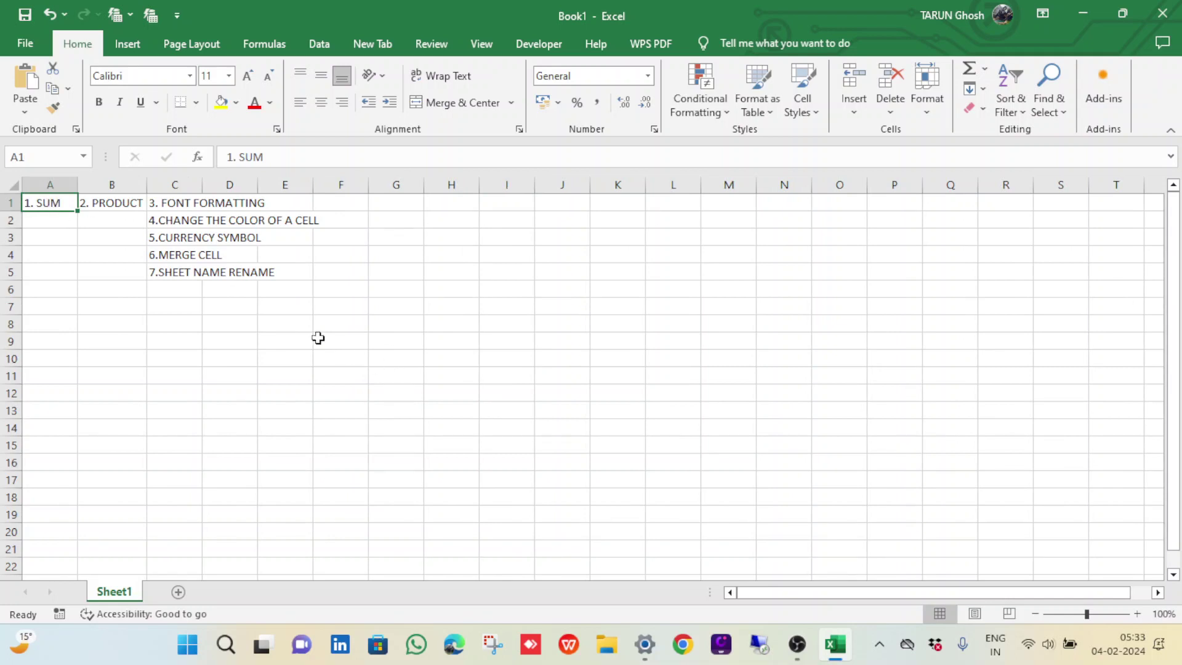
double_click(201, 185)
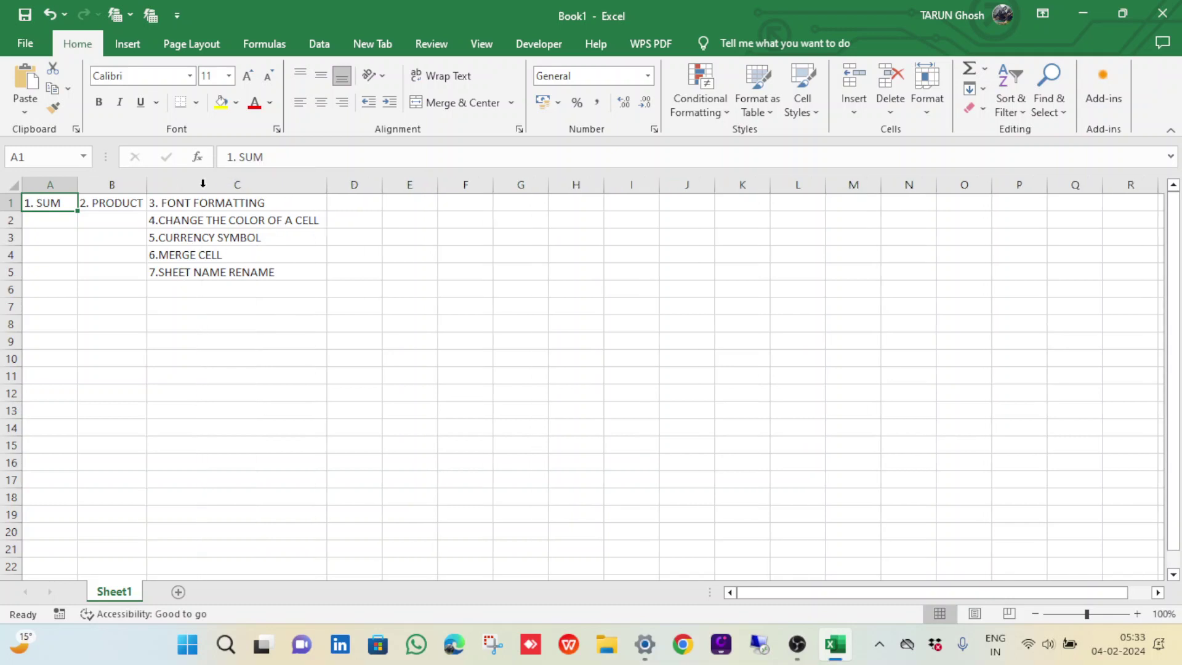
Zoom the sheet view in to 140%
left_click(1137, 614)
left_click(1138, 613)
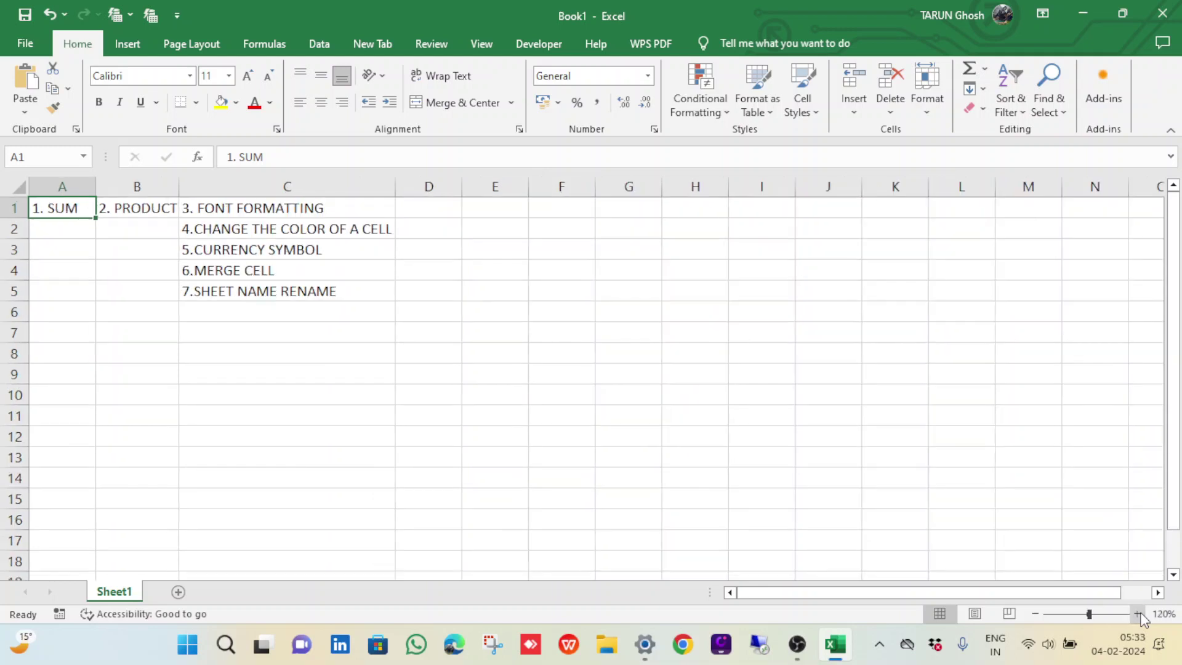
left_click(1137, 613)
left_click(1137, 614)
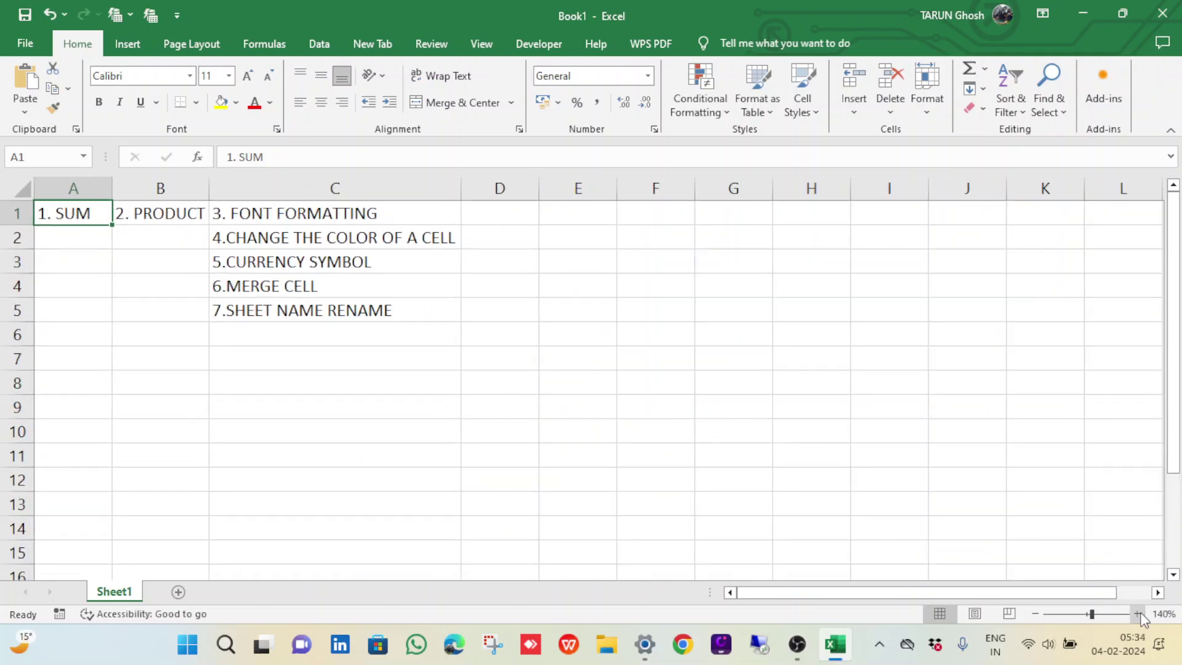
left_click(466, 461)
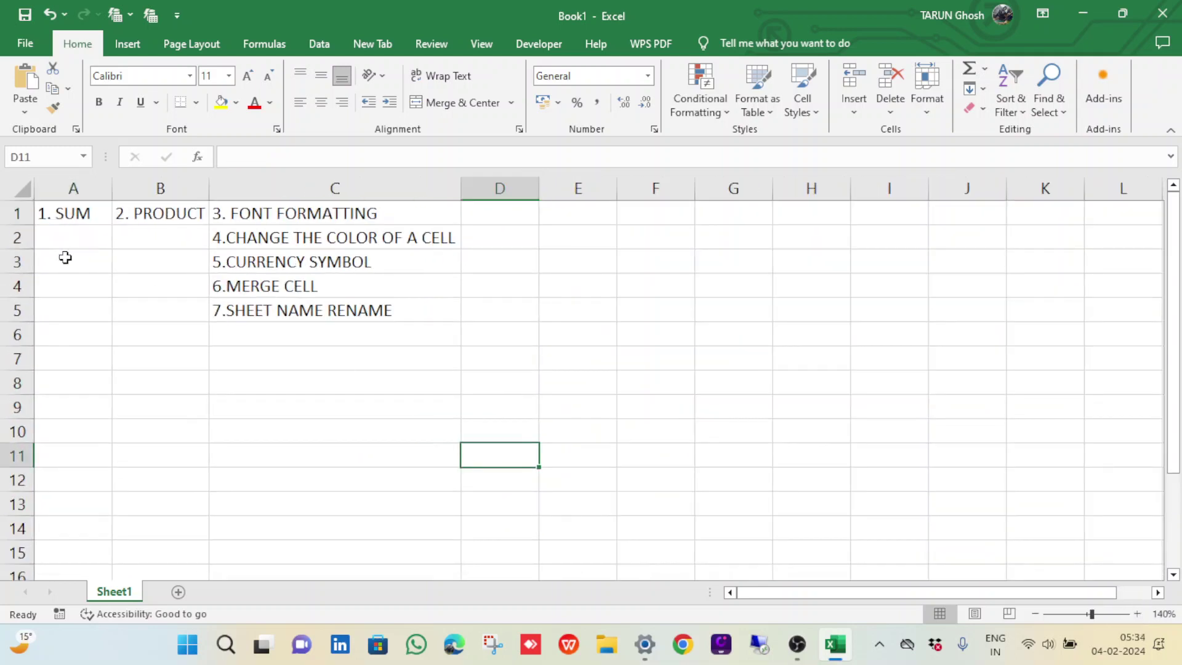
left_click(82, 213)
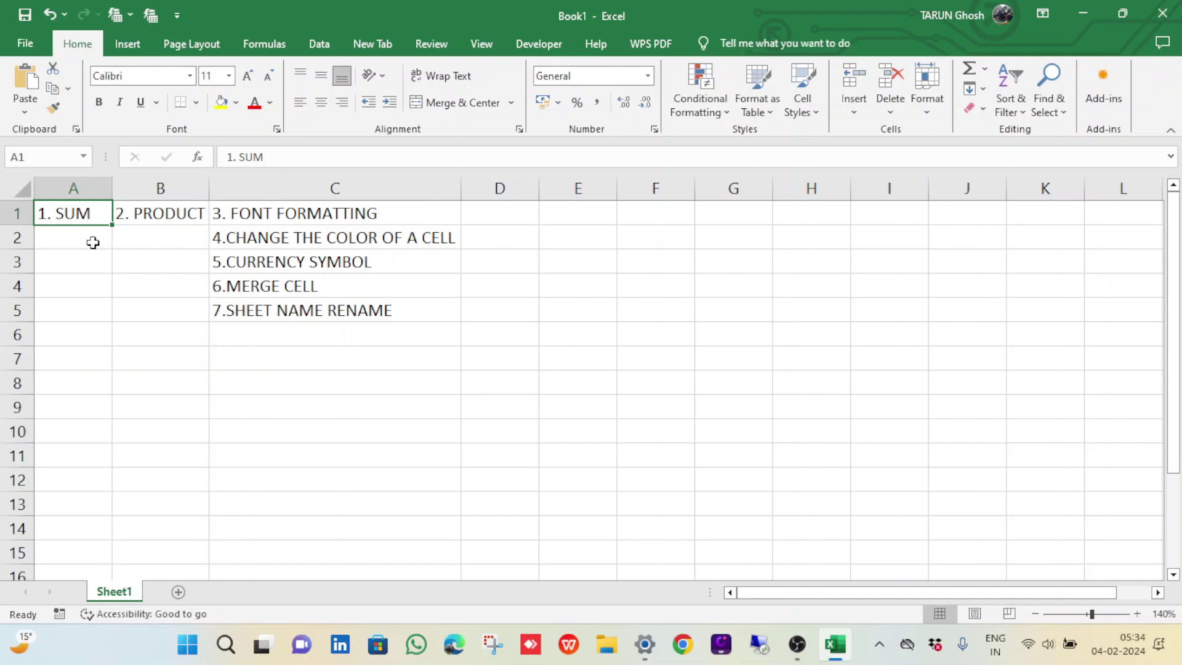
left_click(92, 243)
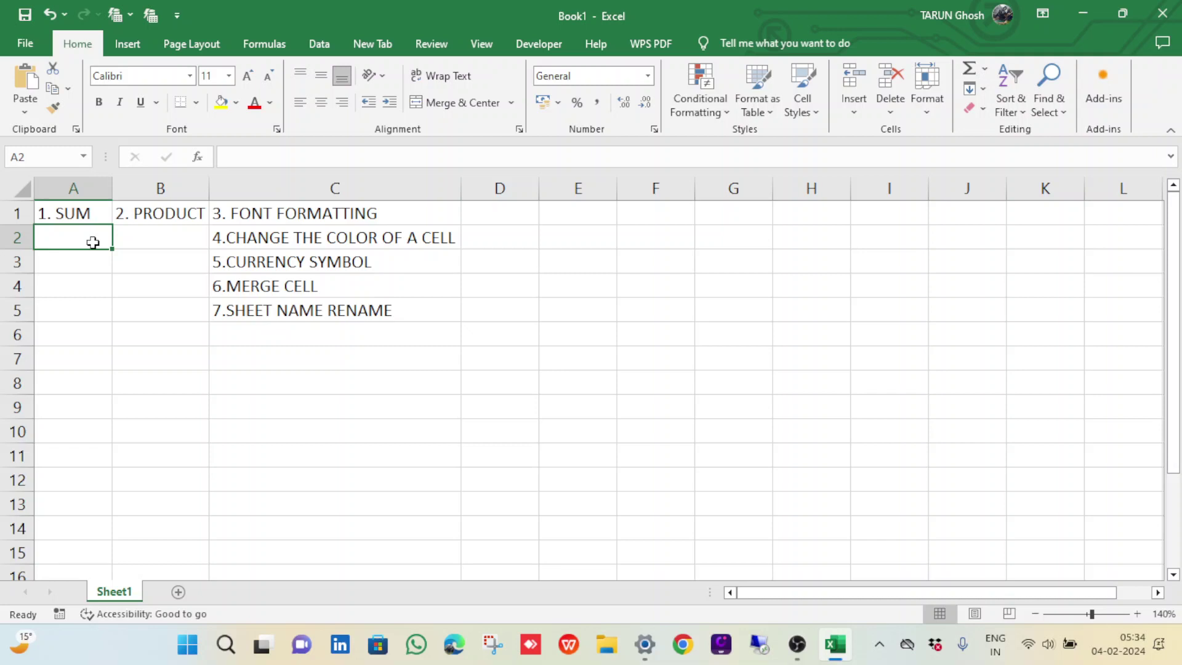
Enter 25, 30, 23, 20, 50 and 60 down cells A2 through A7
type("25")
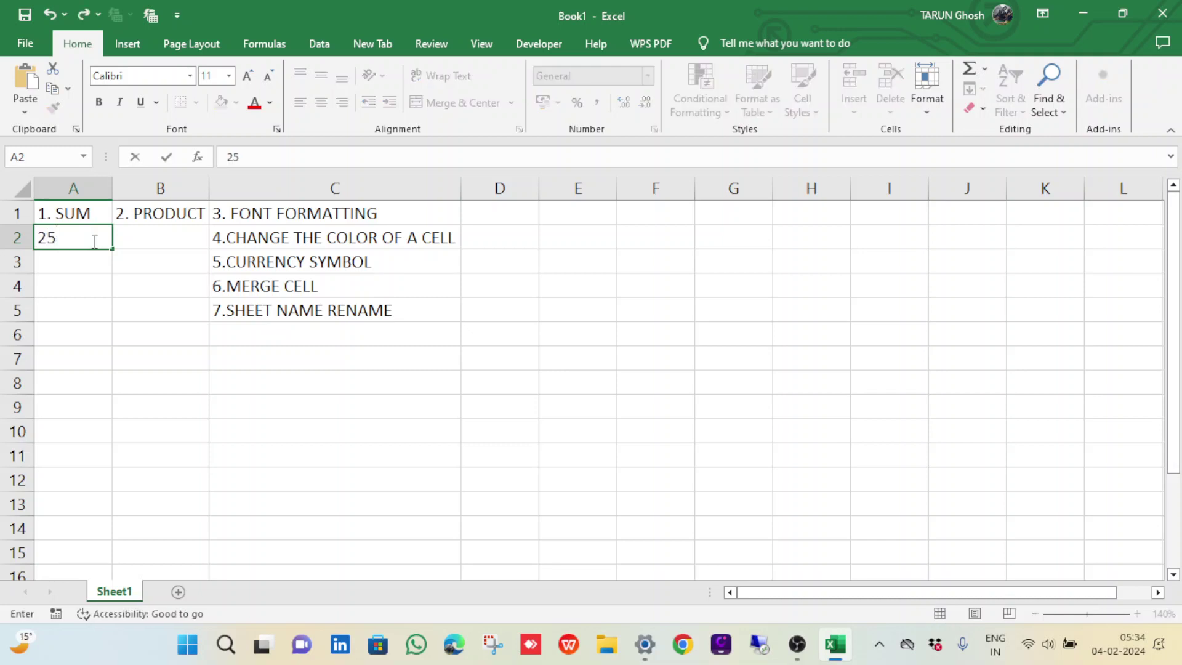
key("Return")
type("3")
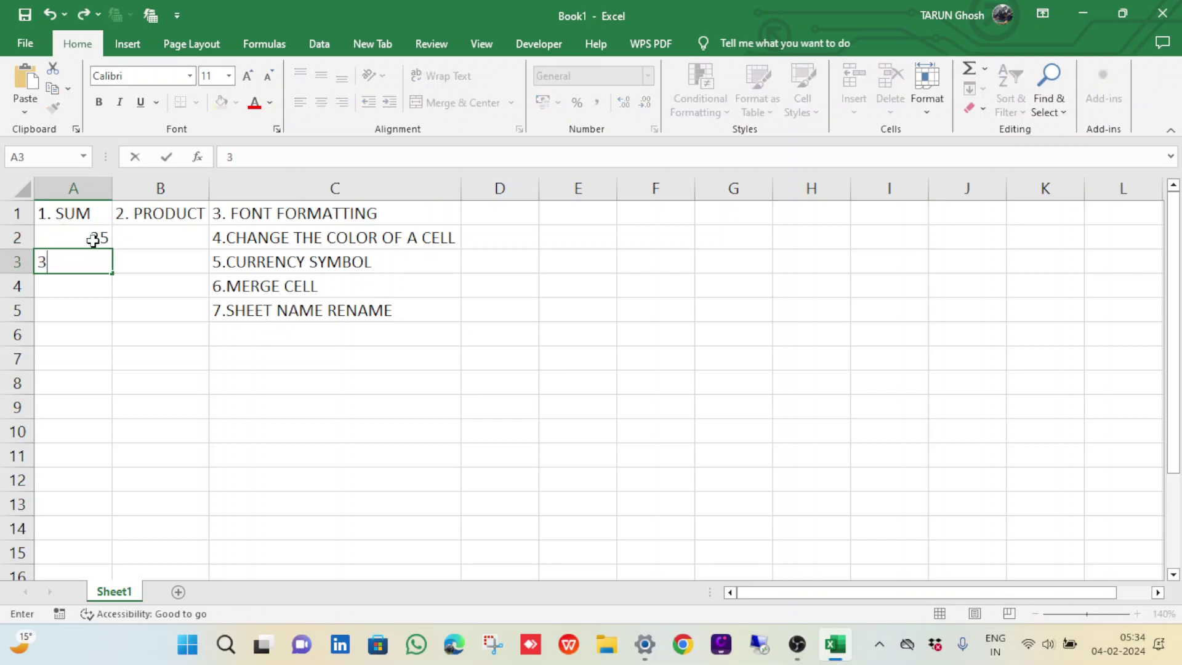
type("0")
key("Return")
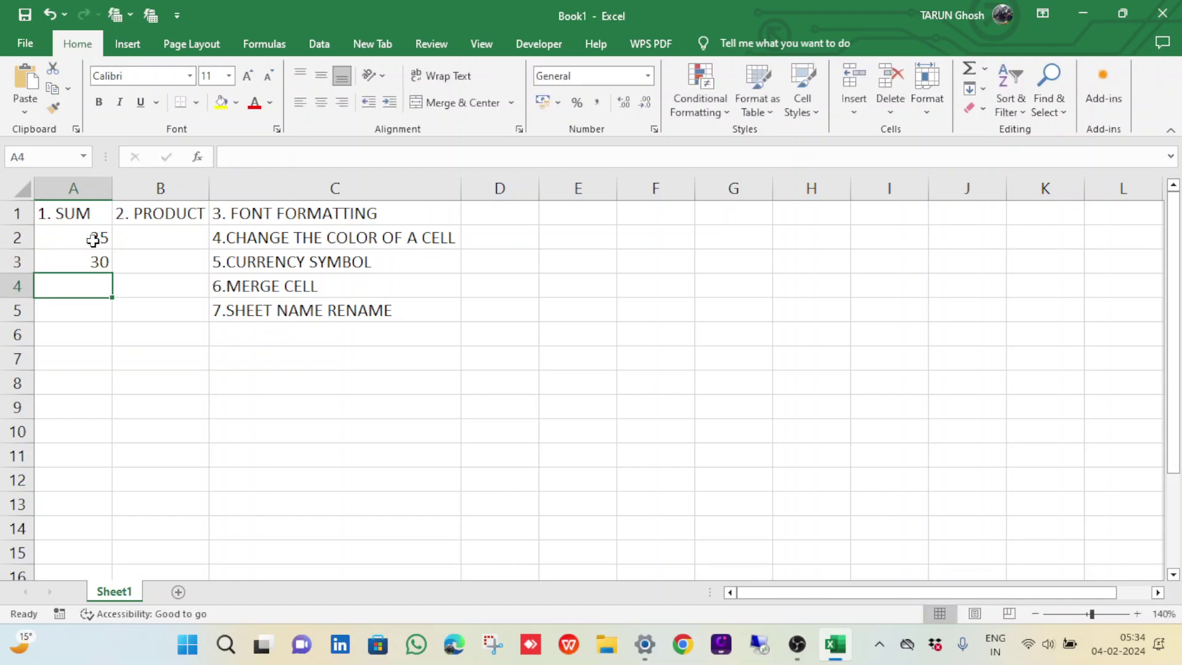
type("23")
key("Return")
type("2")
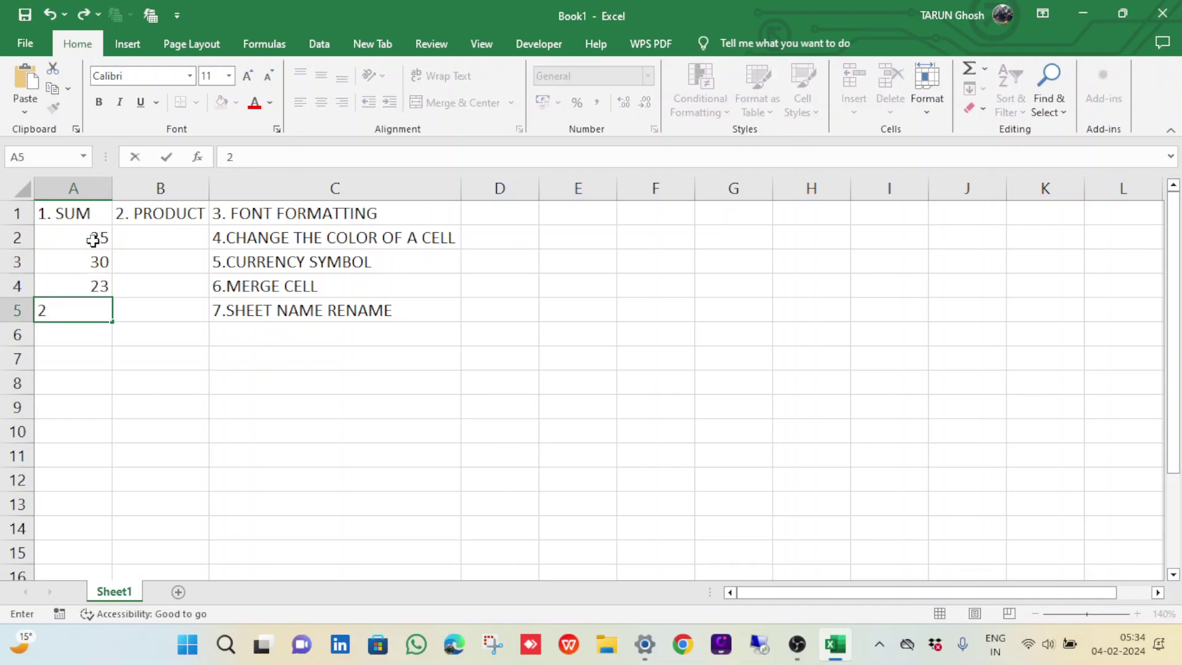
type("0")
key("Return")
type("5")
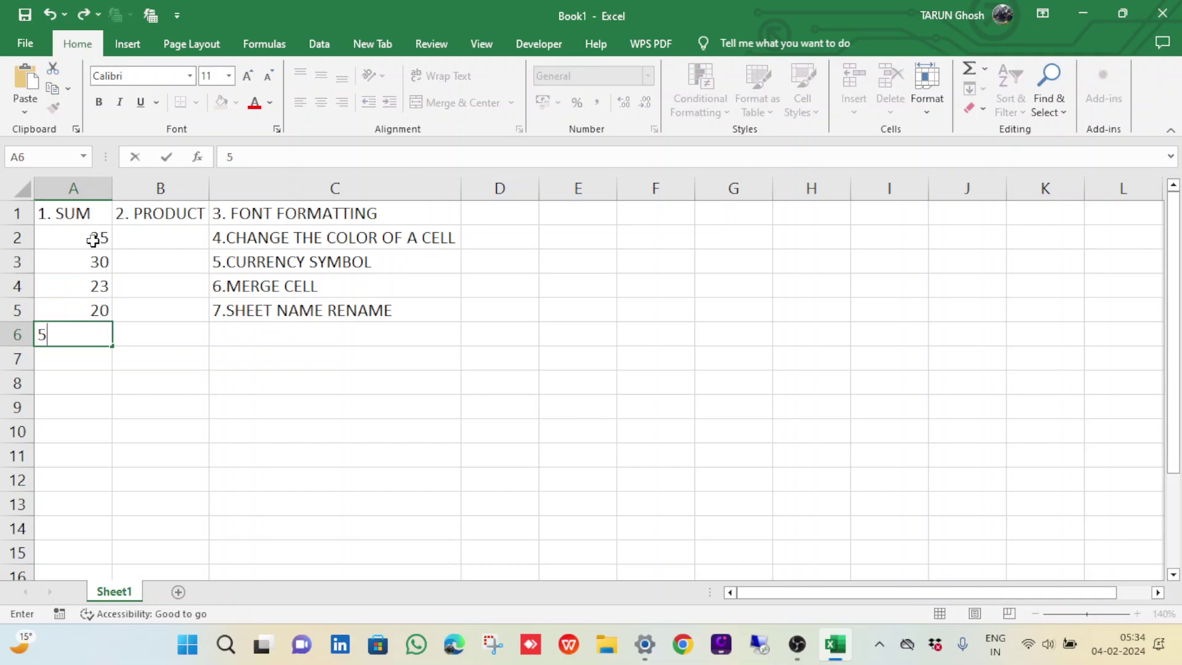
type("0")
key("Return")
type("60")
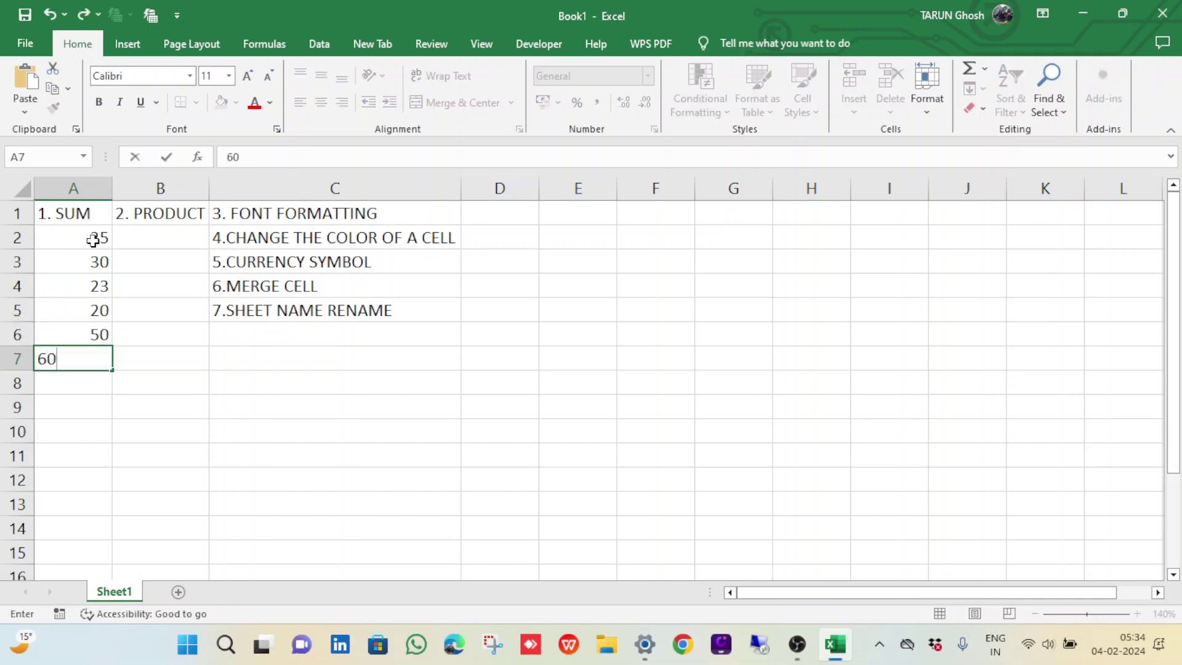
key("Tab")
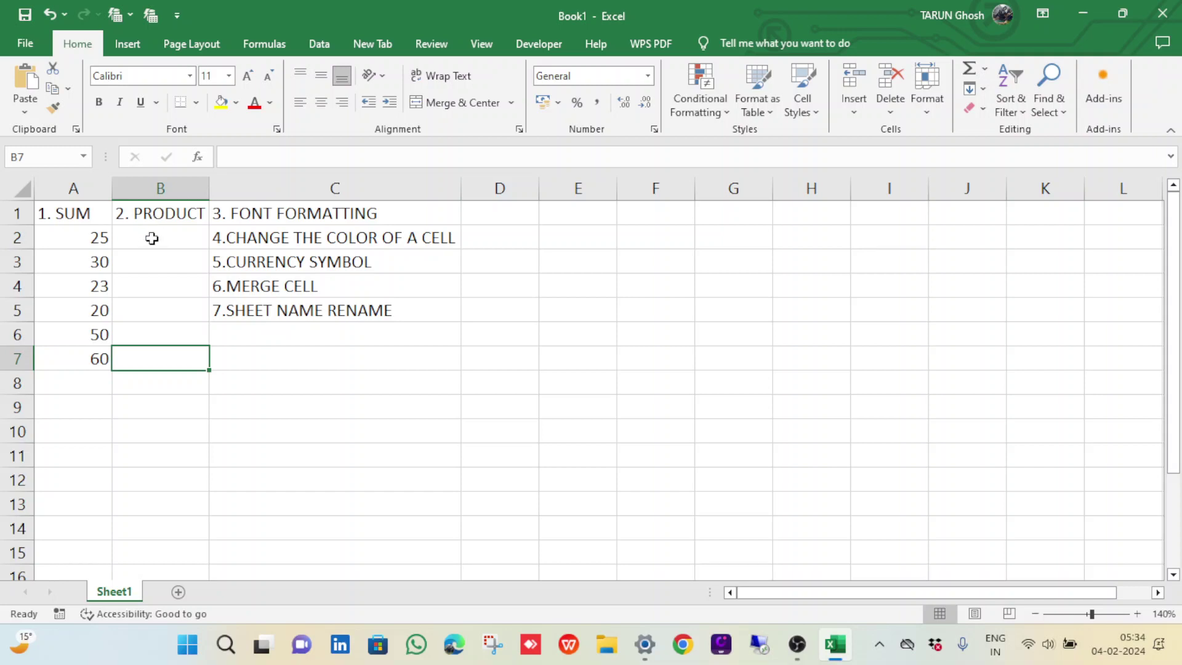
left_click(152, 238)
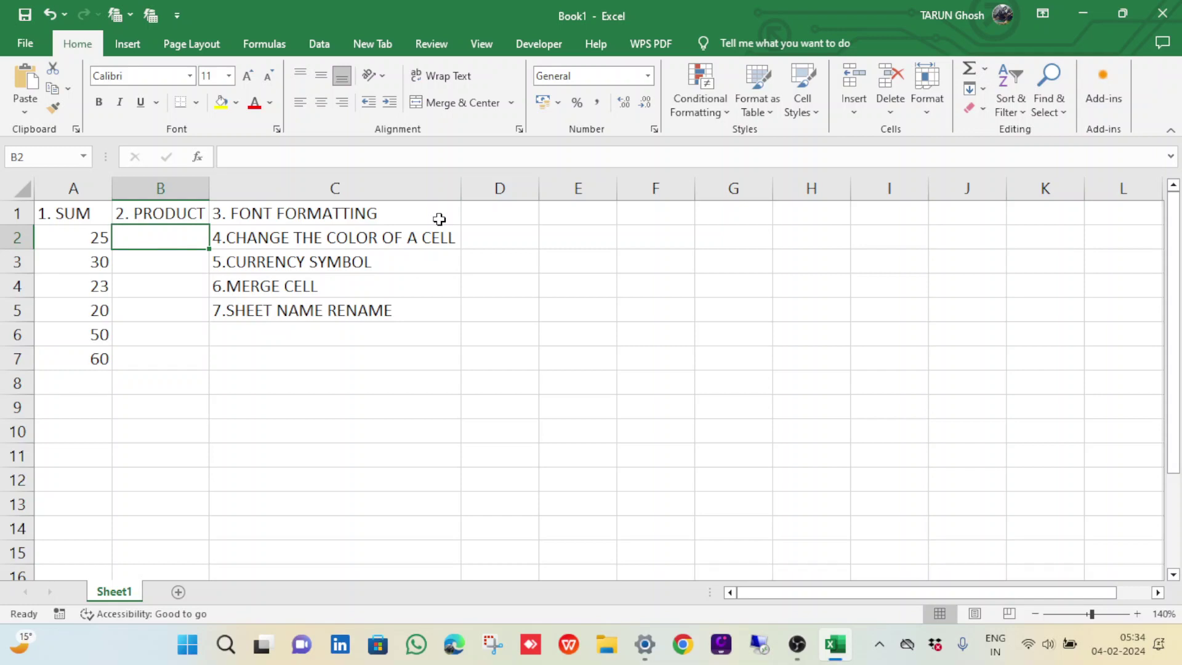
Enter 2, 5, 6, 3, 4 and 7 in B2 through B7, correcting the mistyped B5
type("2")
key("Return")
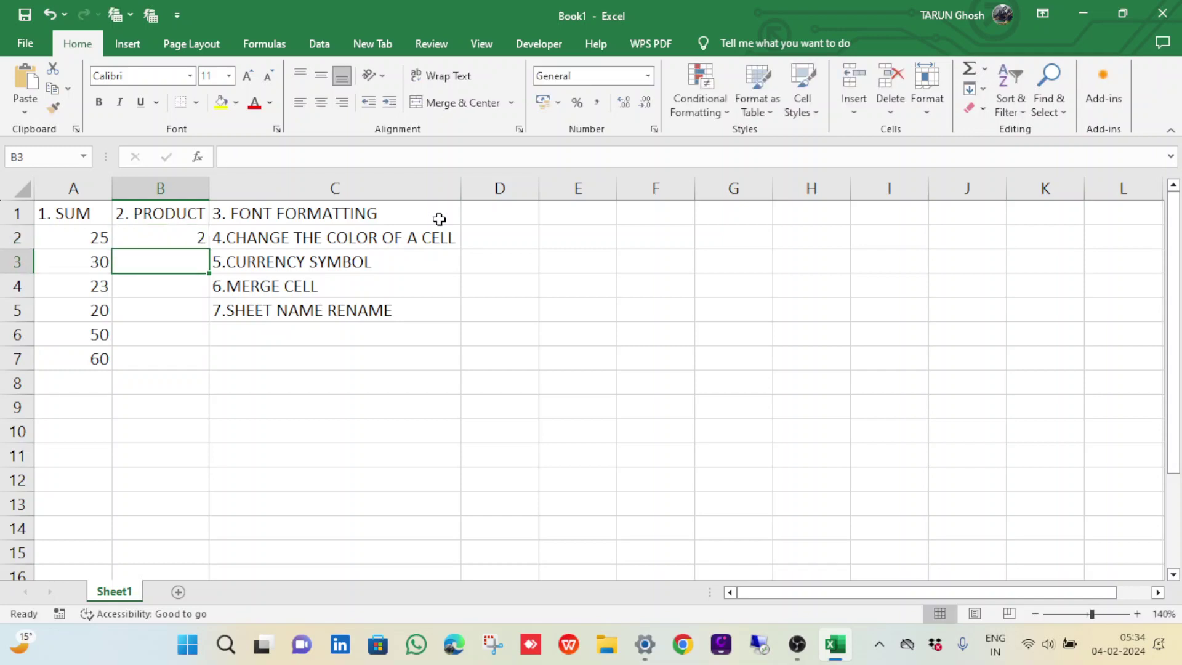
type("5")
key("Return")
type("6")
key("Return")
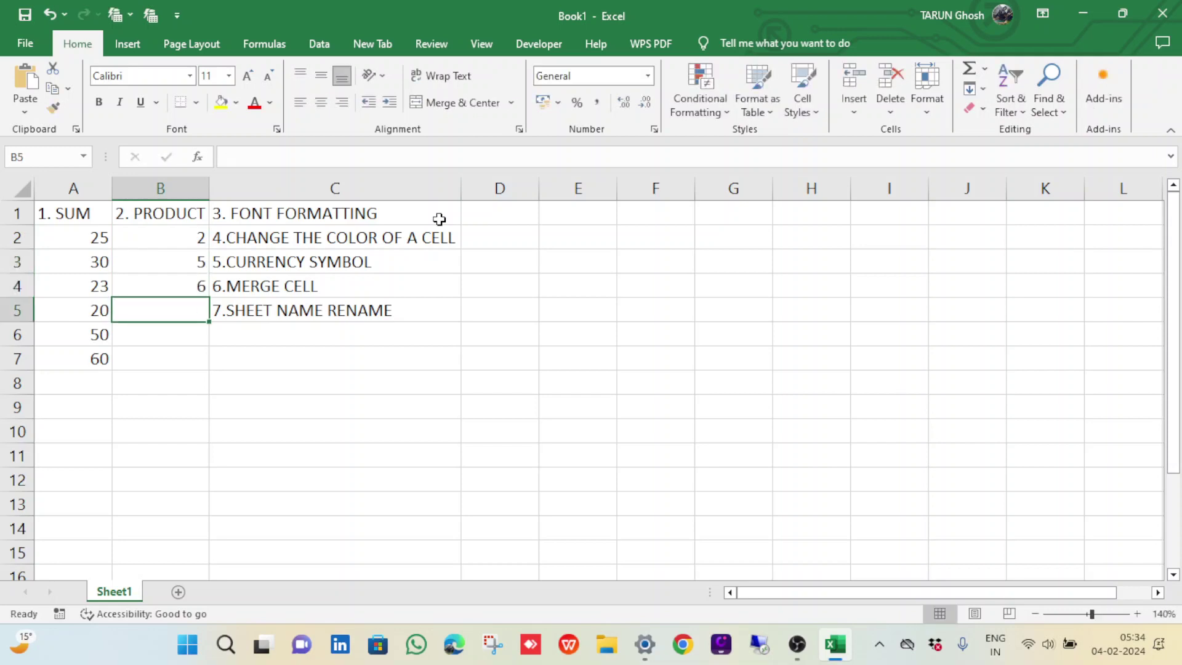
type("2")
key("BackSpace")
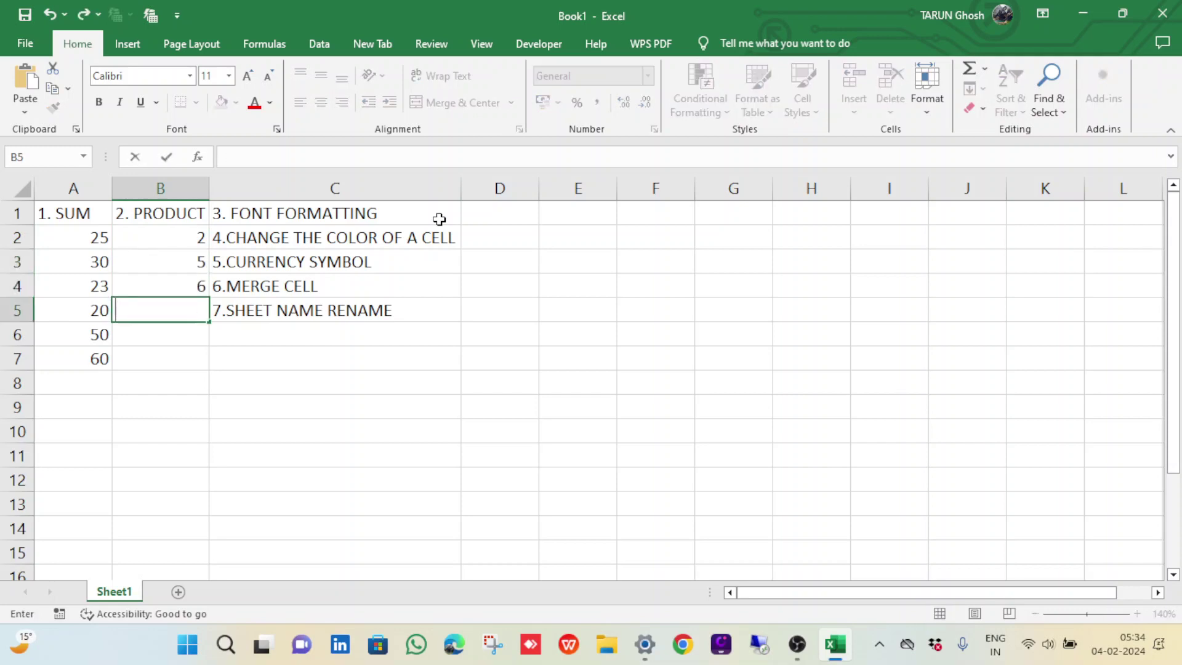
type("3")
key("Return")
type("4")
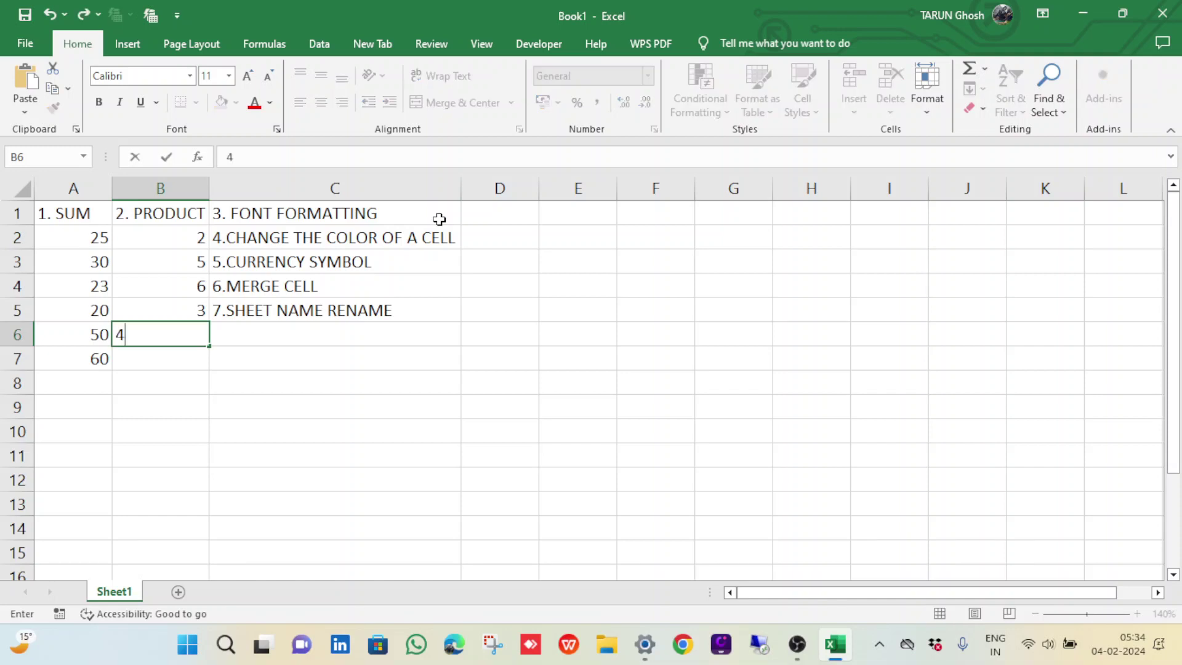
key("Return")
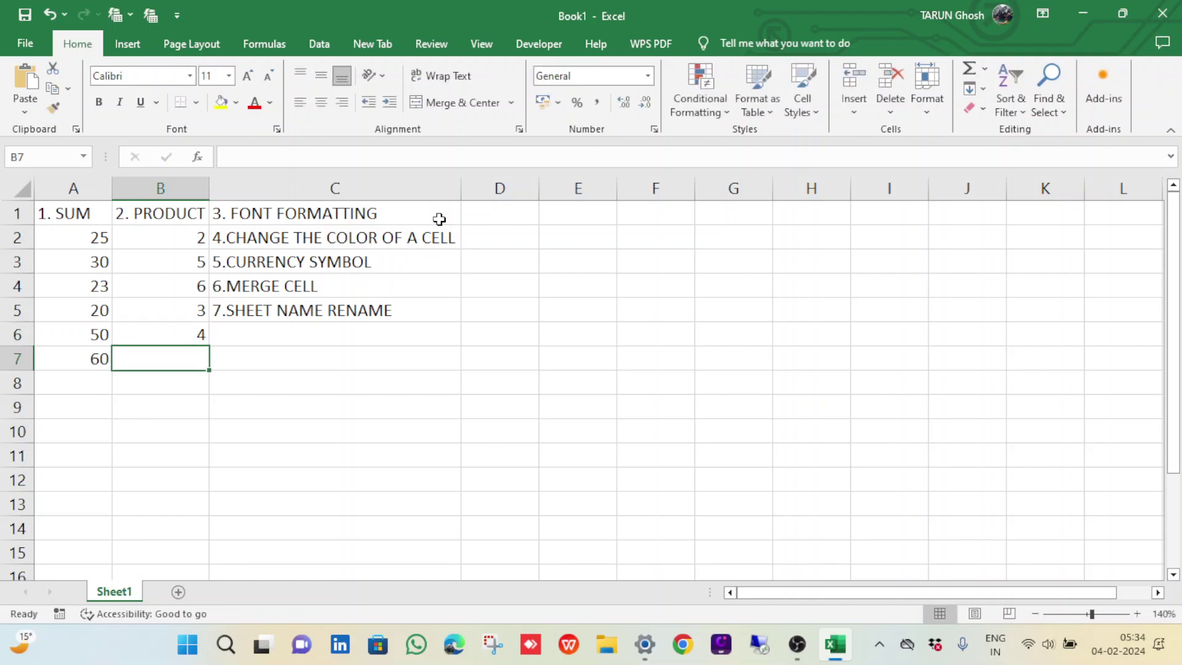
type("7")
key("Return")
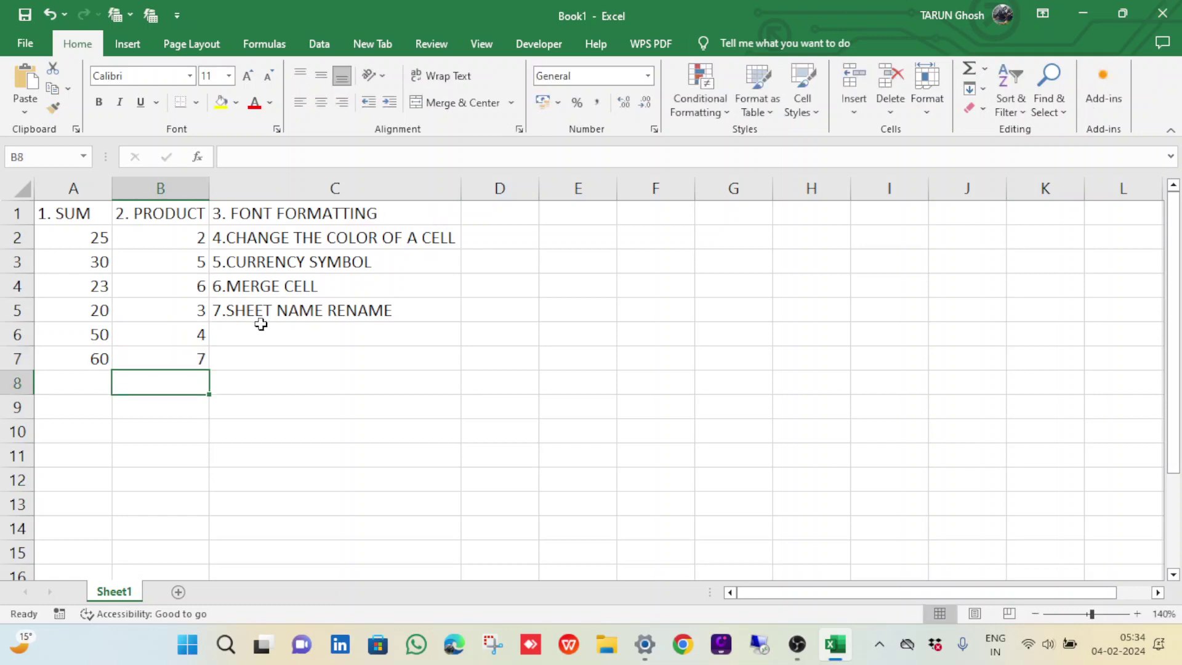
left_click(72, 383)
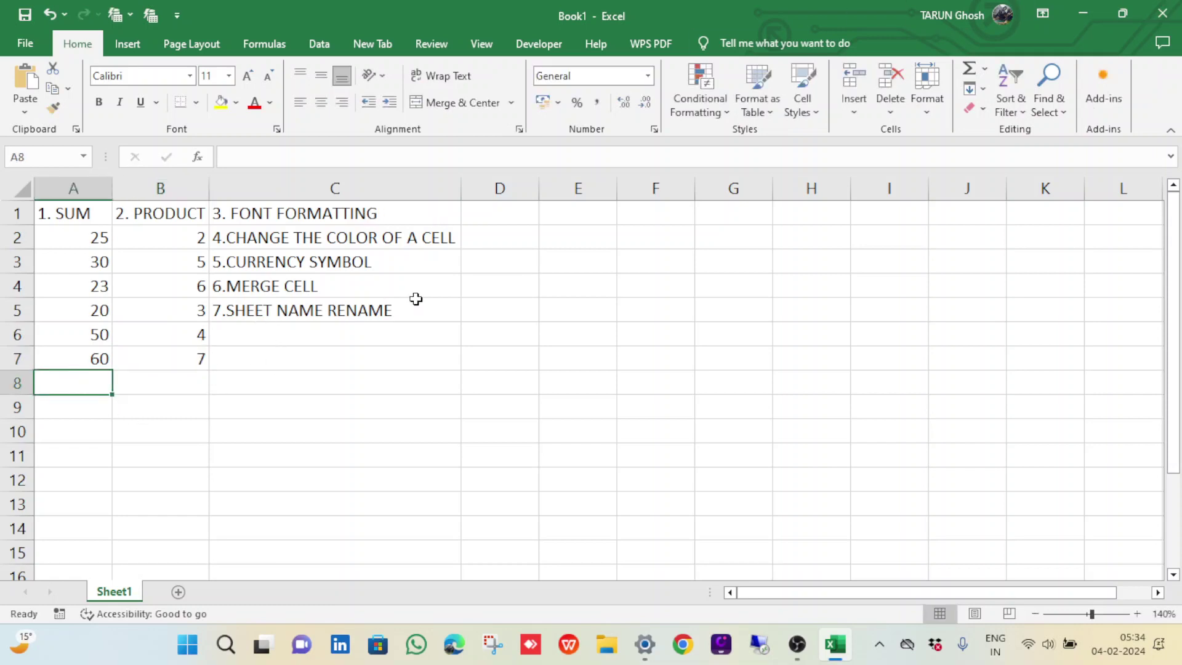
Select the column A values A2 through A7 to review them
left_click(96, 237)
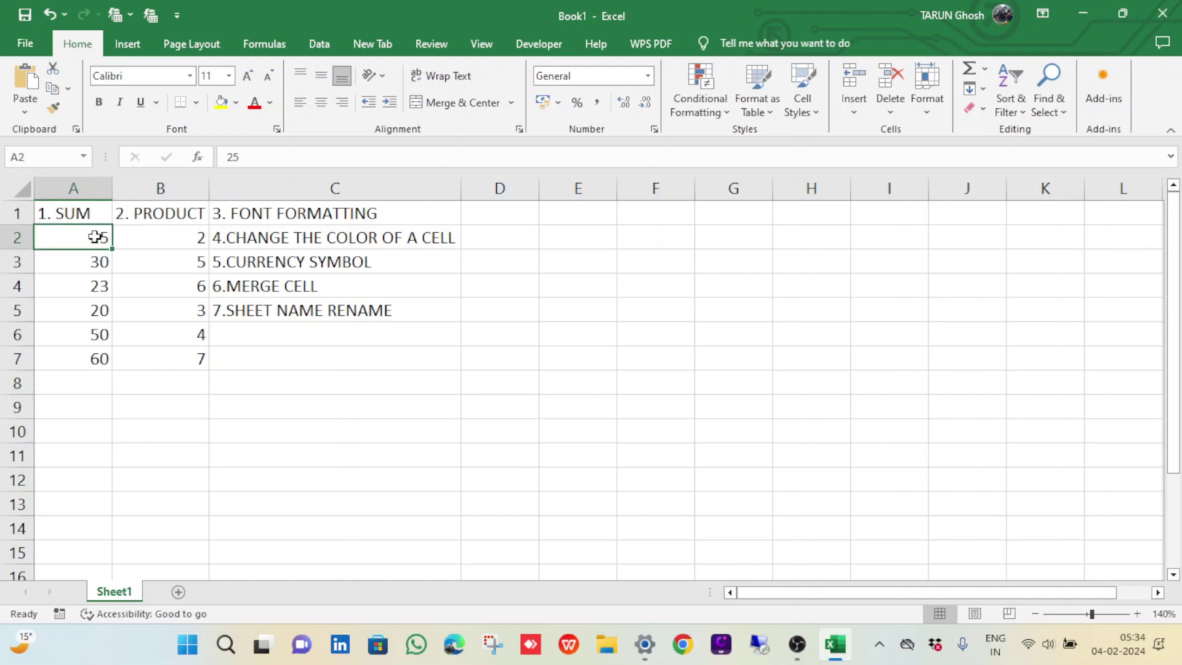
key("shift+Down")
key("shift+Down")
key("shift+Down")
key("shift+Down")
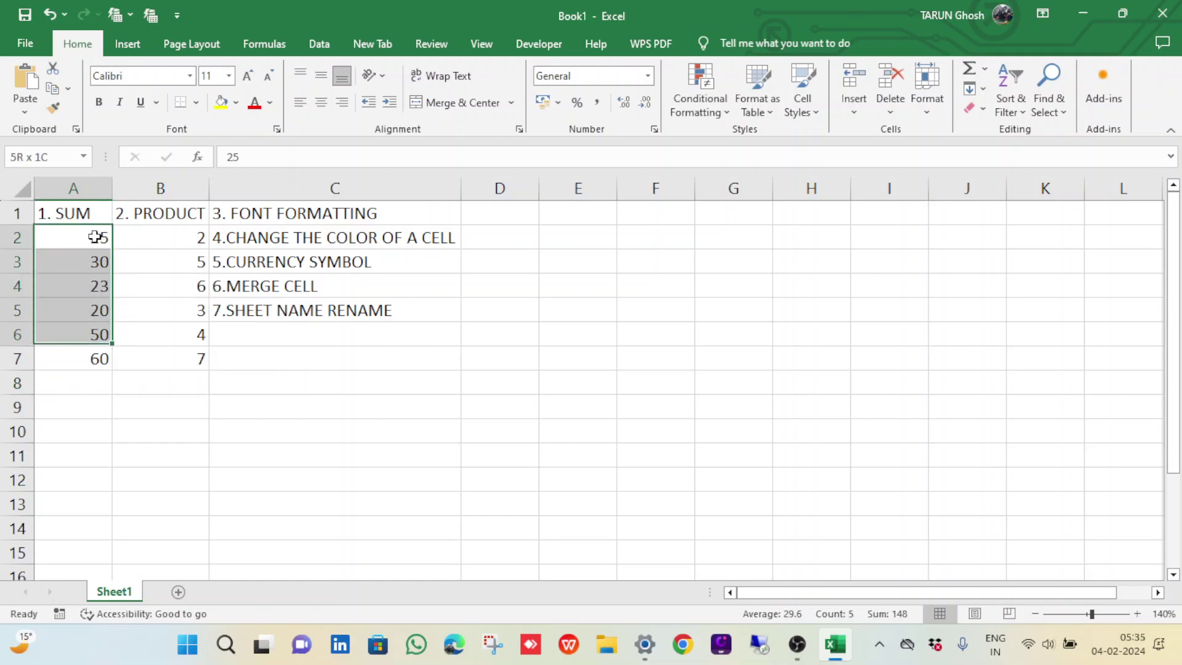
key("shift+Down")
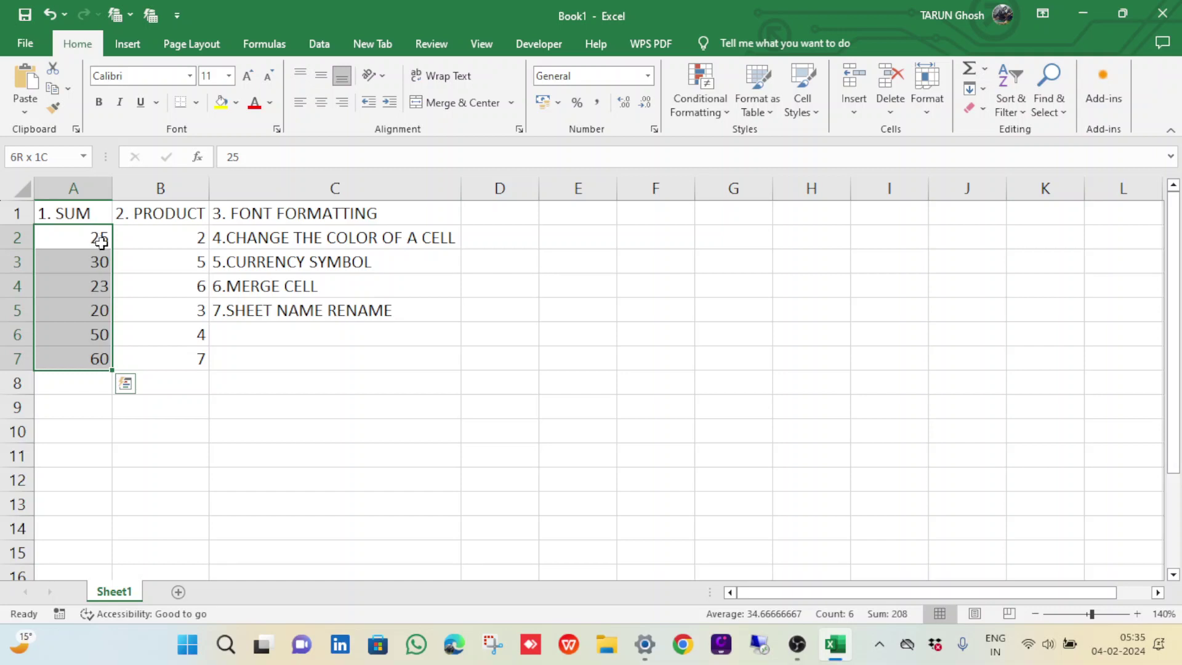
left_click(99, 240)
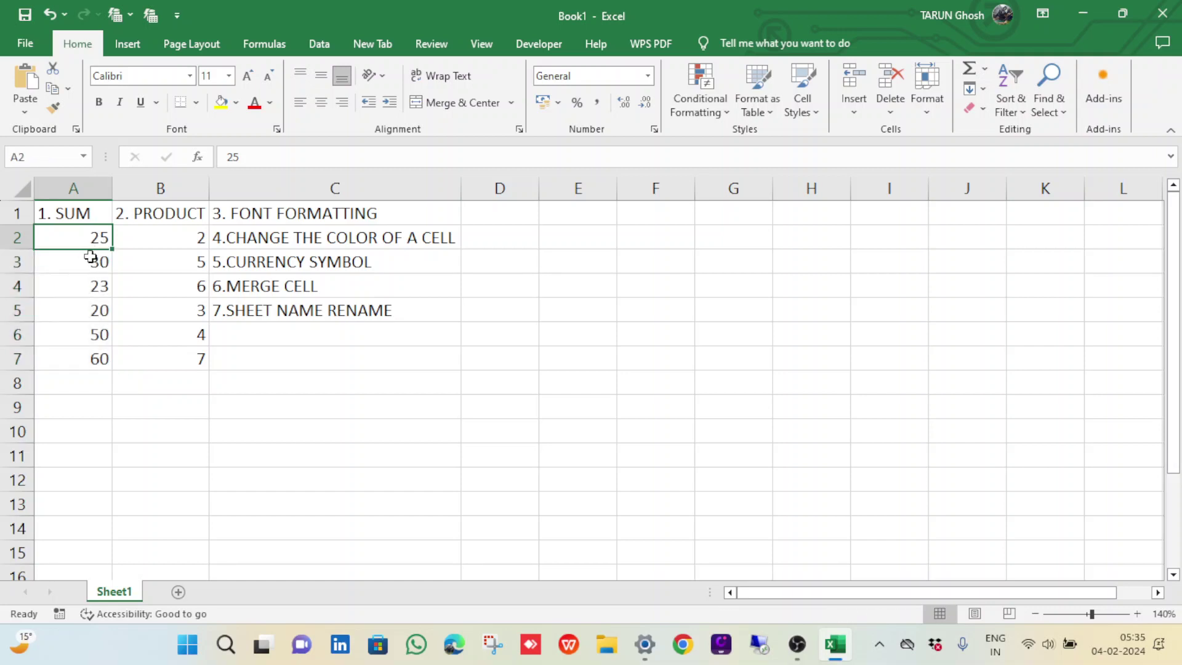
left_click(89, 269)
left_click(89, 286)
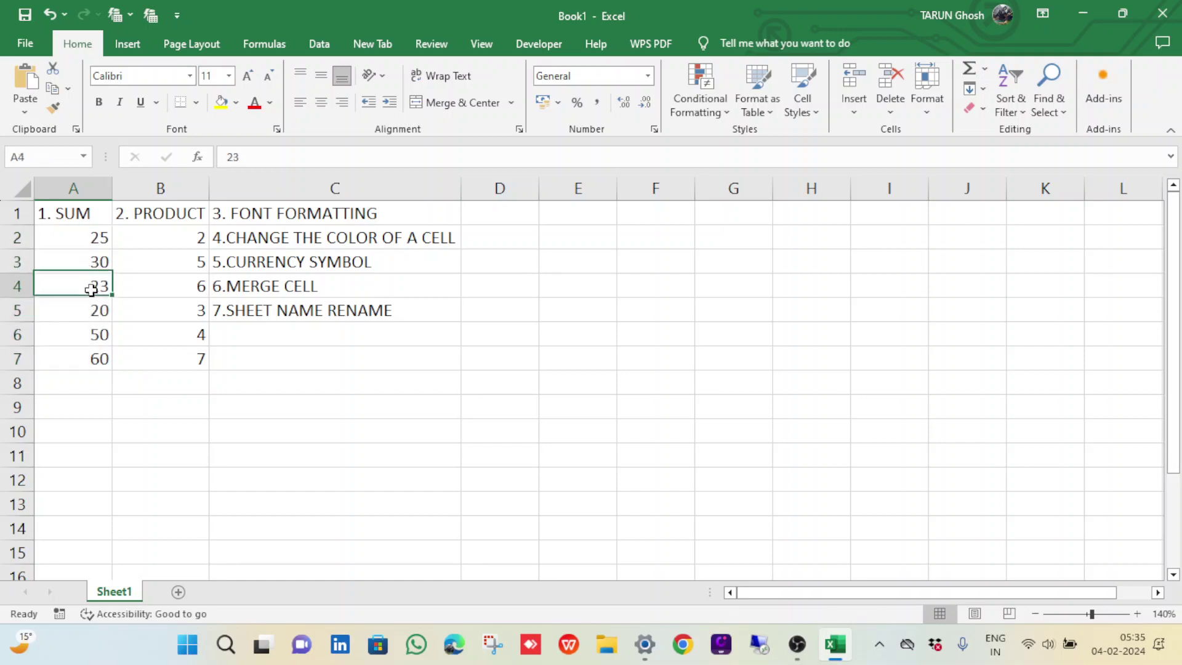
left_click(96, 313)
left_click(95, 335)
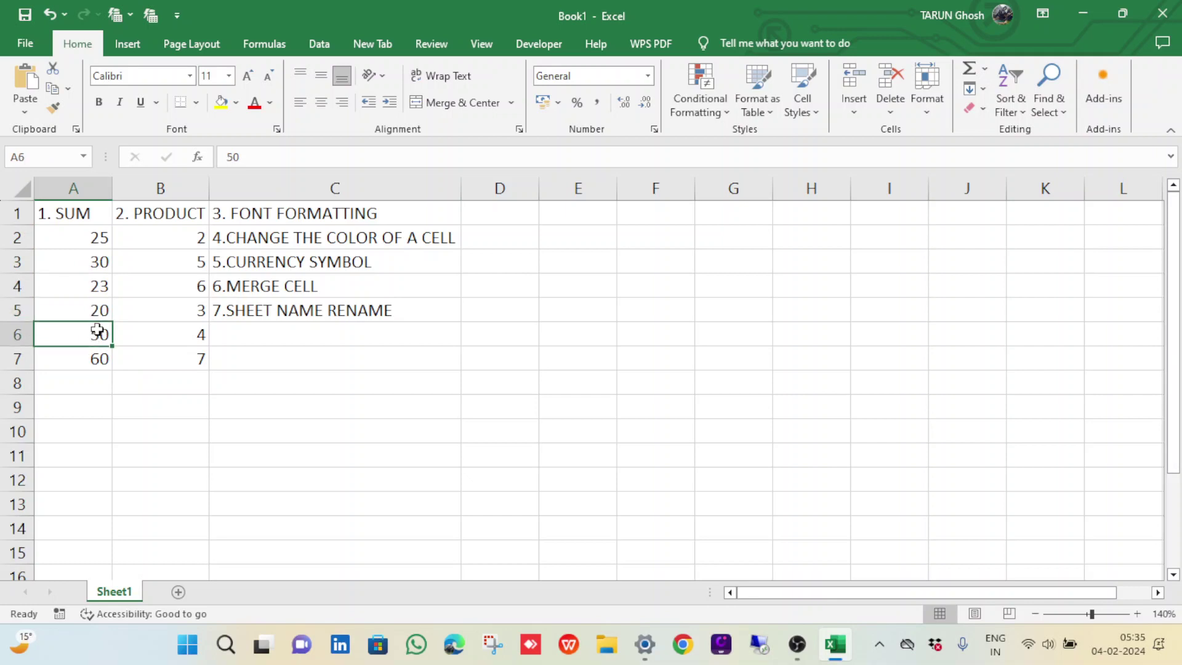
left_click(95, 357)
Enter =A2+A3+A4+A5+A6+A7 in A8 to get the 208 total
left_click(91, 395)
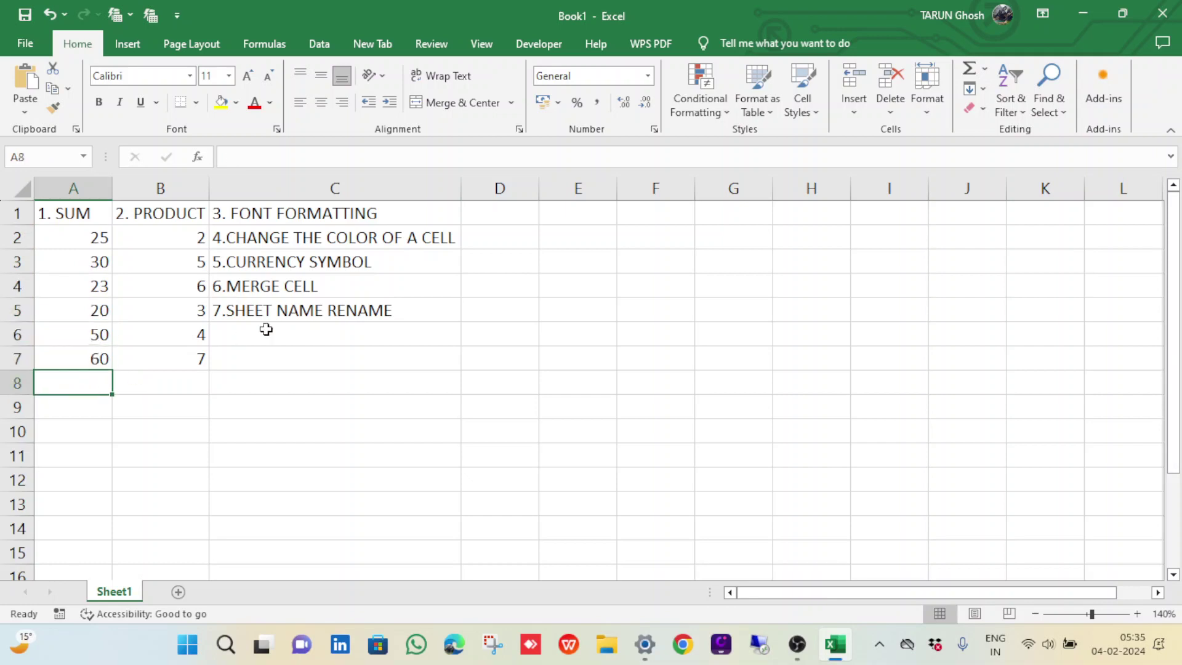
type("=")
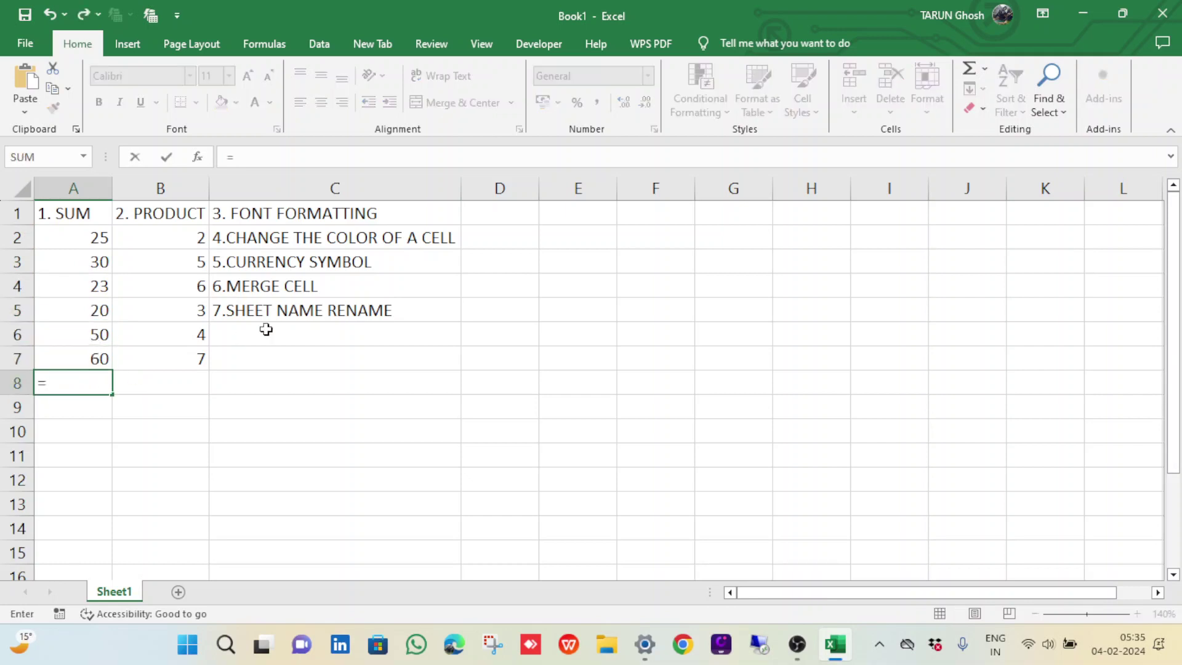
left_click(95, 238)
type("+")
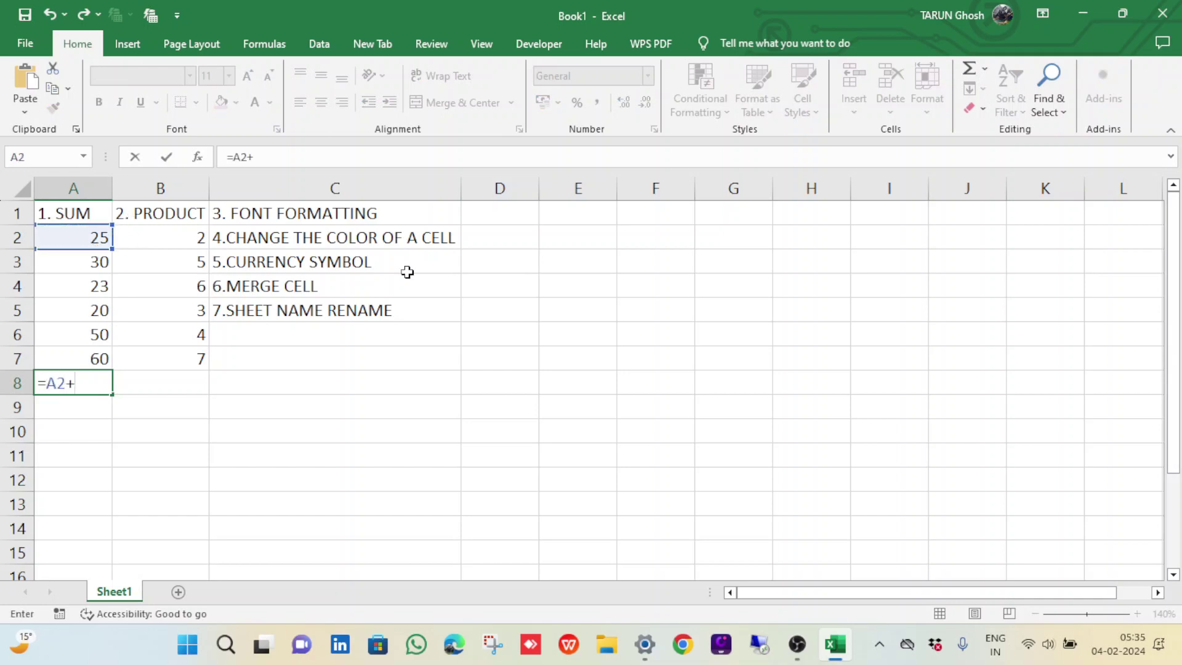
left_click(98, 265)
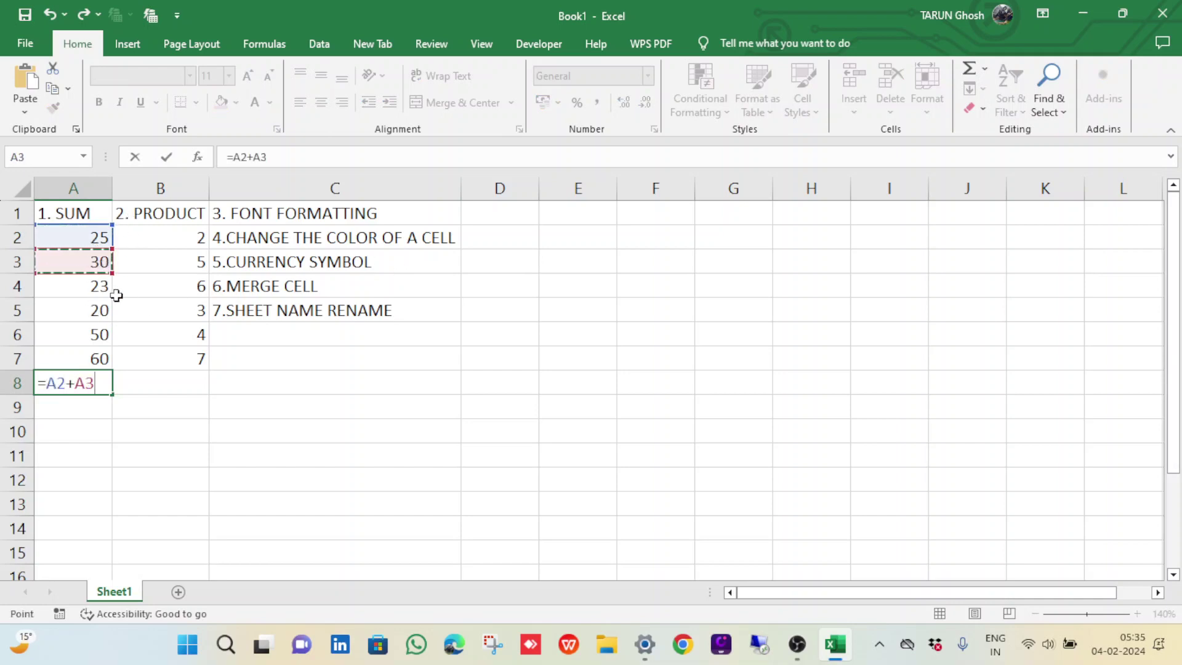
type("+")
left_click(91, 297)
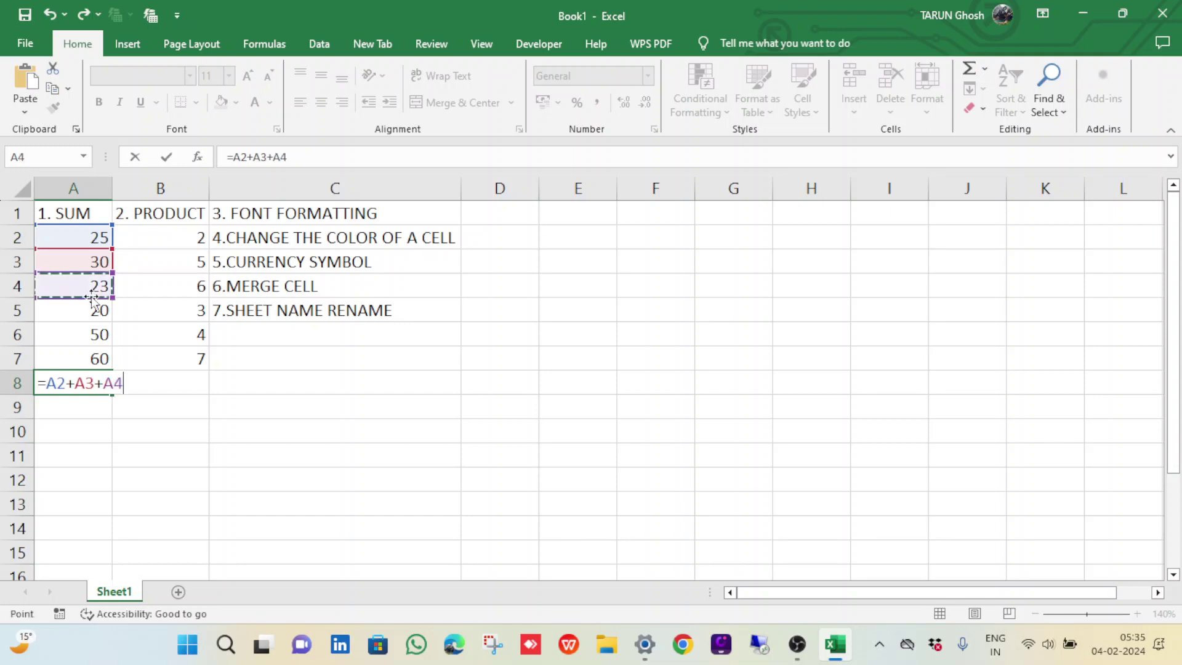
type("+")
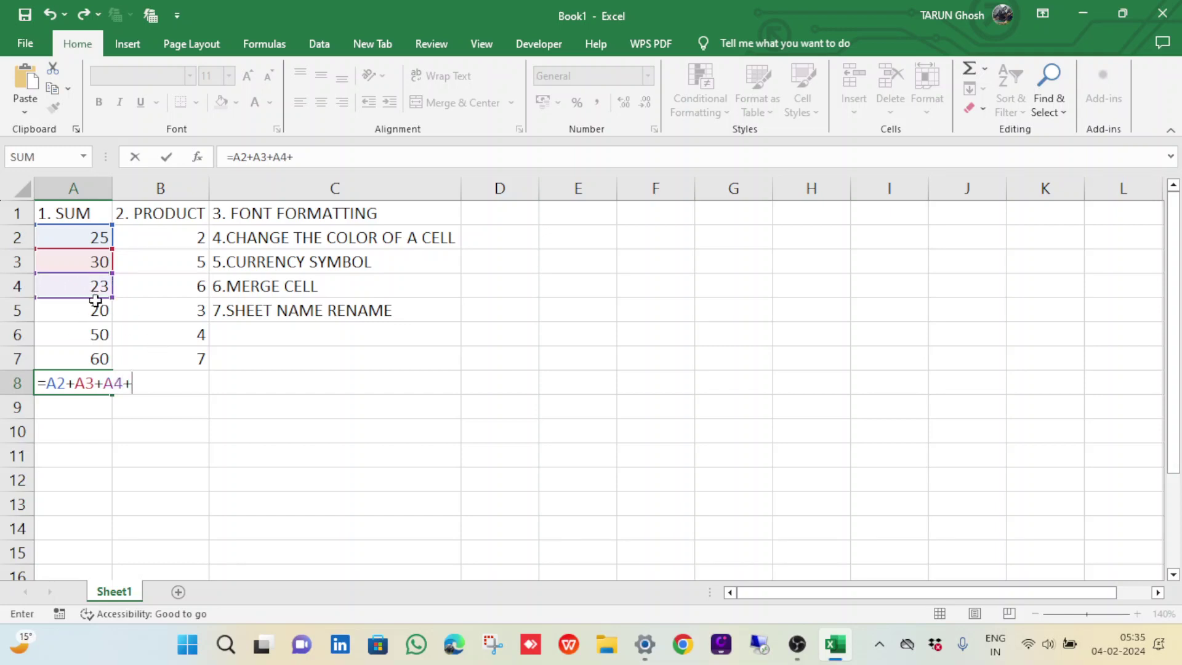
left_click(95, 307)
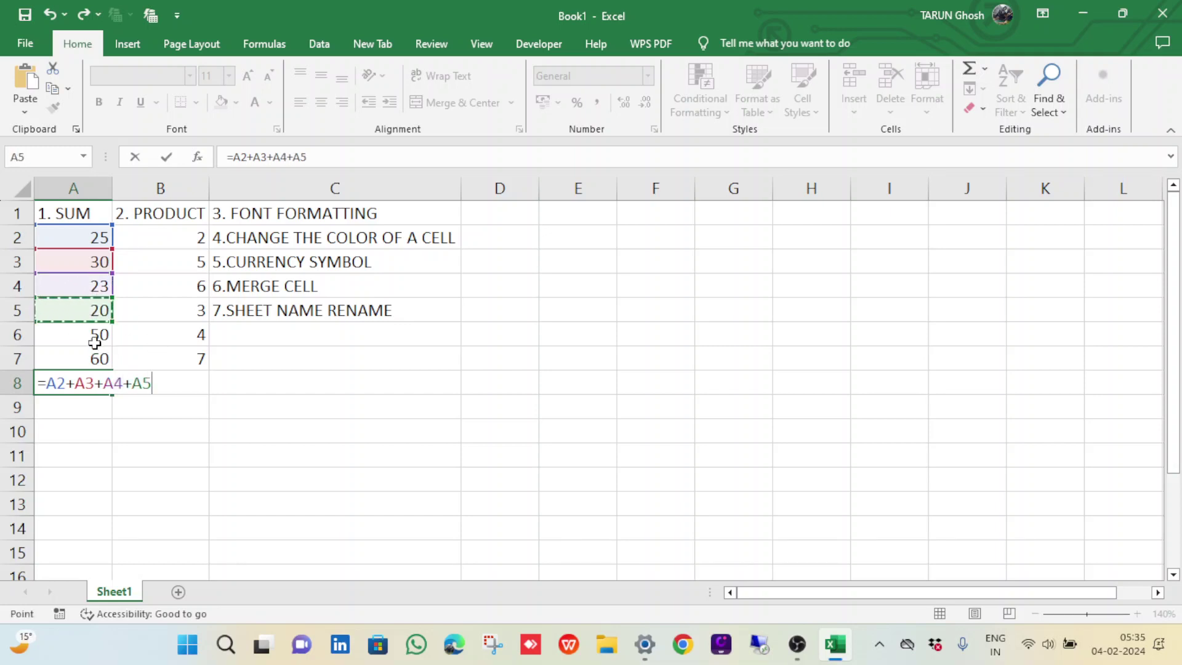
type("+")
left_click(94, 340)
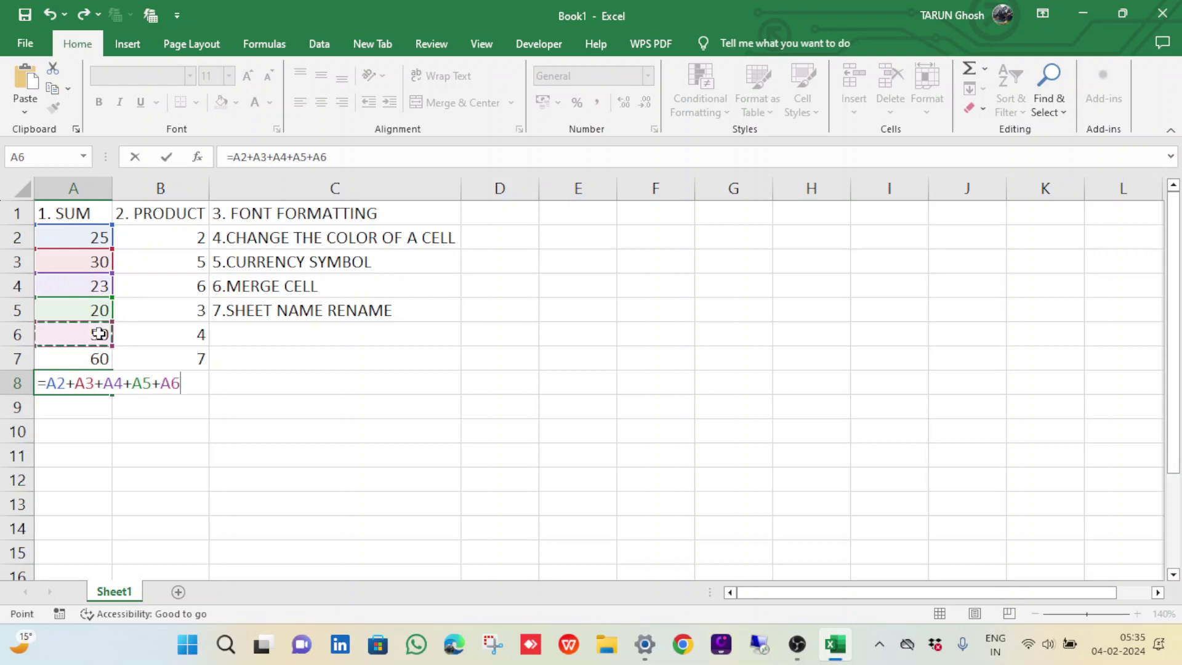
type("+")
left_click(97, 357)
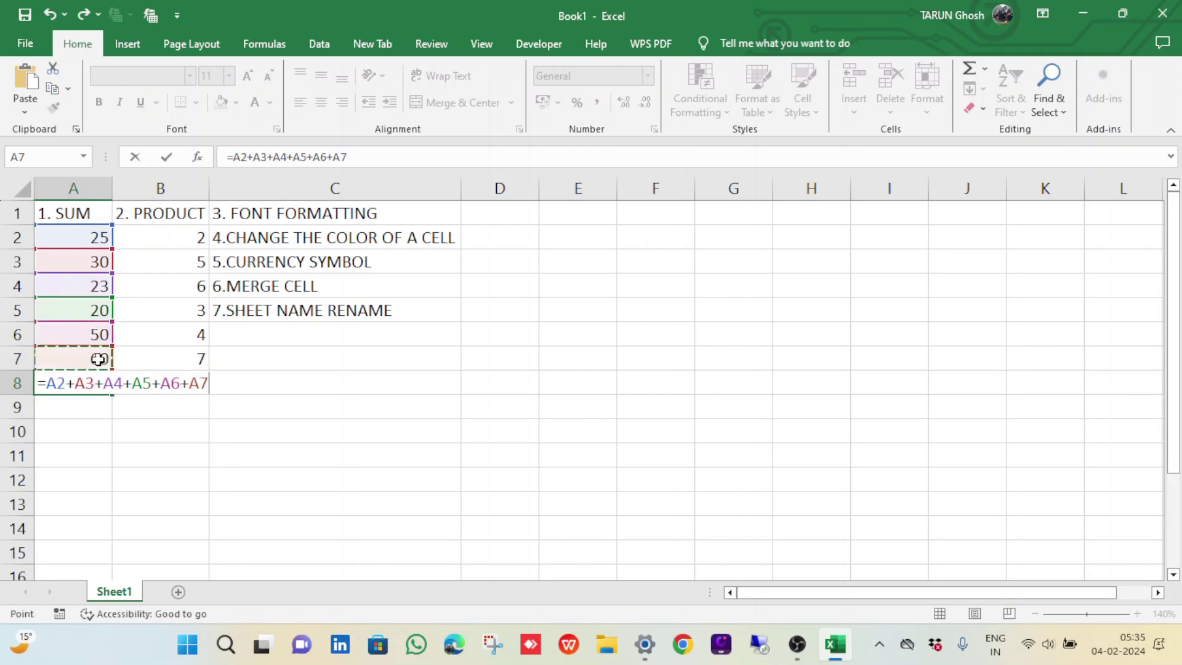
key("Return")
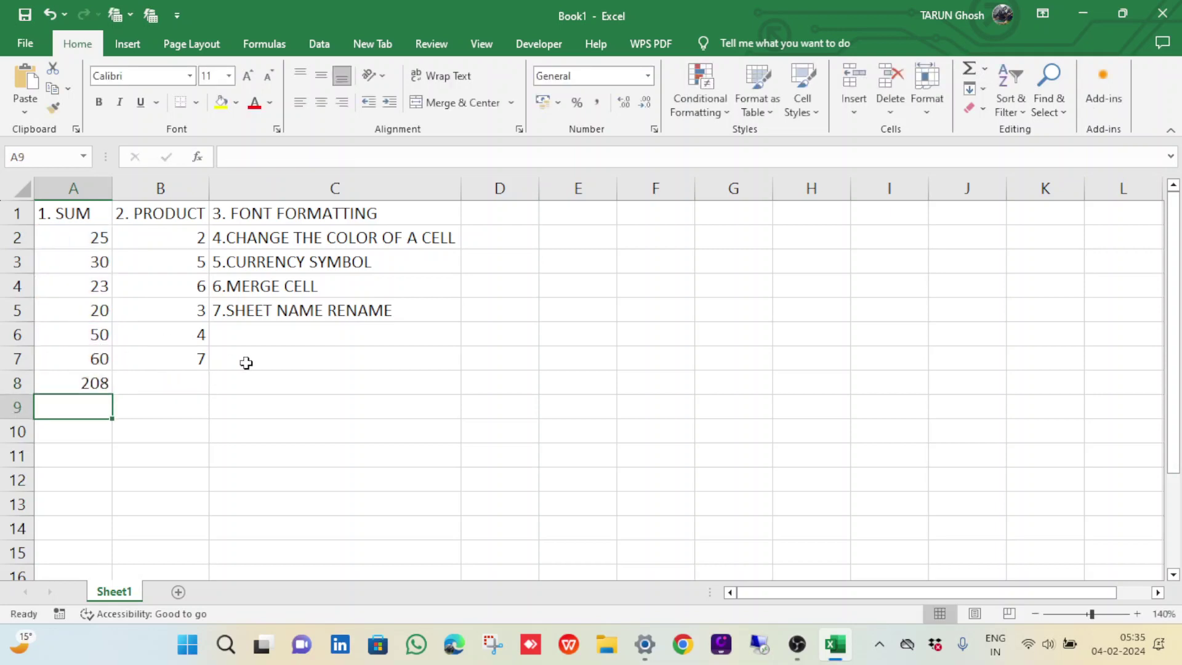
Select A2:A7 to check their total in the status bar
left_click(86, 357)
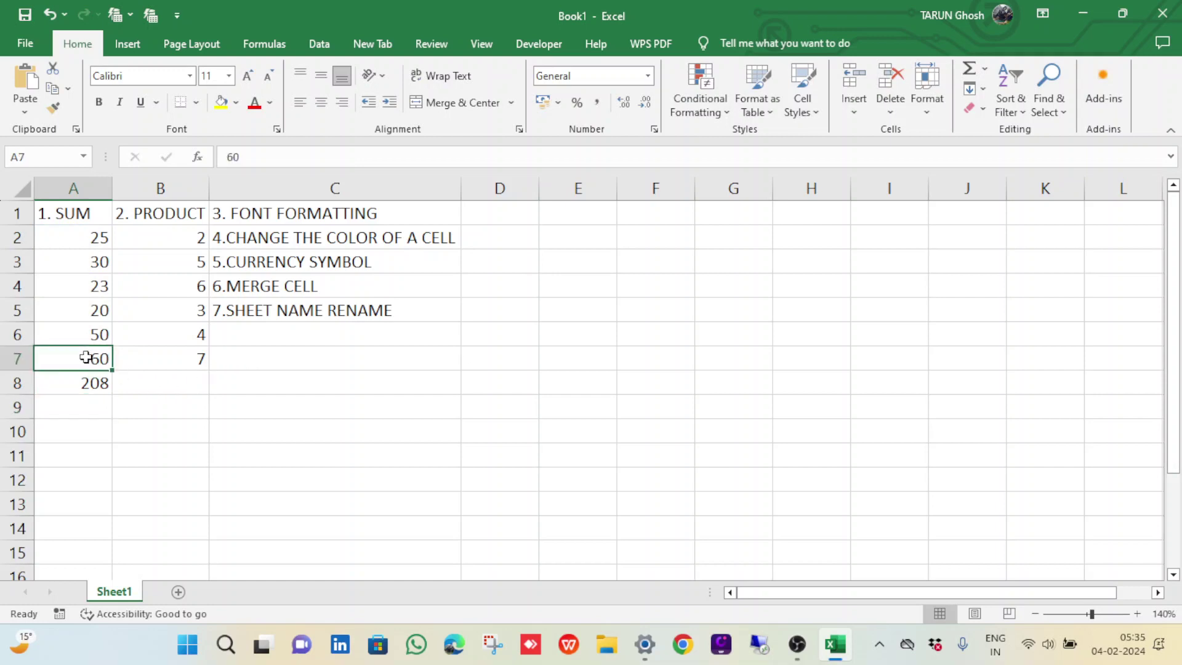
key("ctrl+shift+Up")
key("shift+Down")
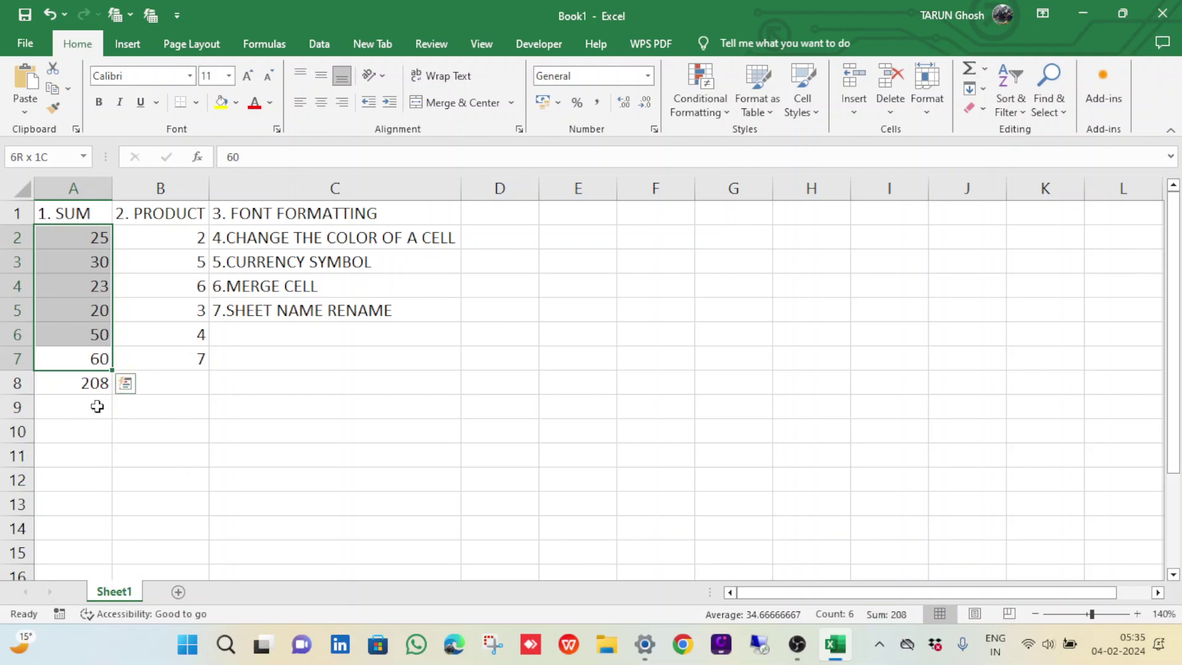
Give A8 a yellow fill, widen column A, and clear A8's total
left_click(83, 382)
left_click(225, 103)
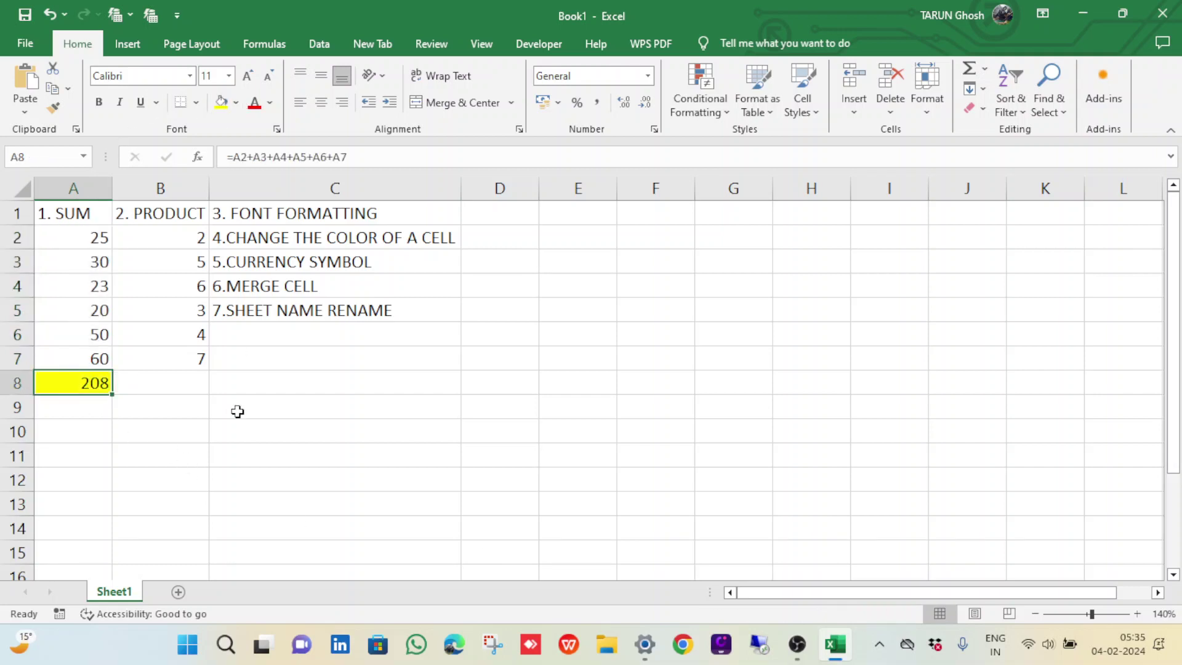
left_click(176, 475)
left_click(55, 383)
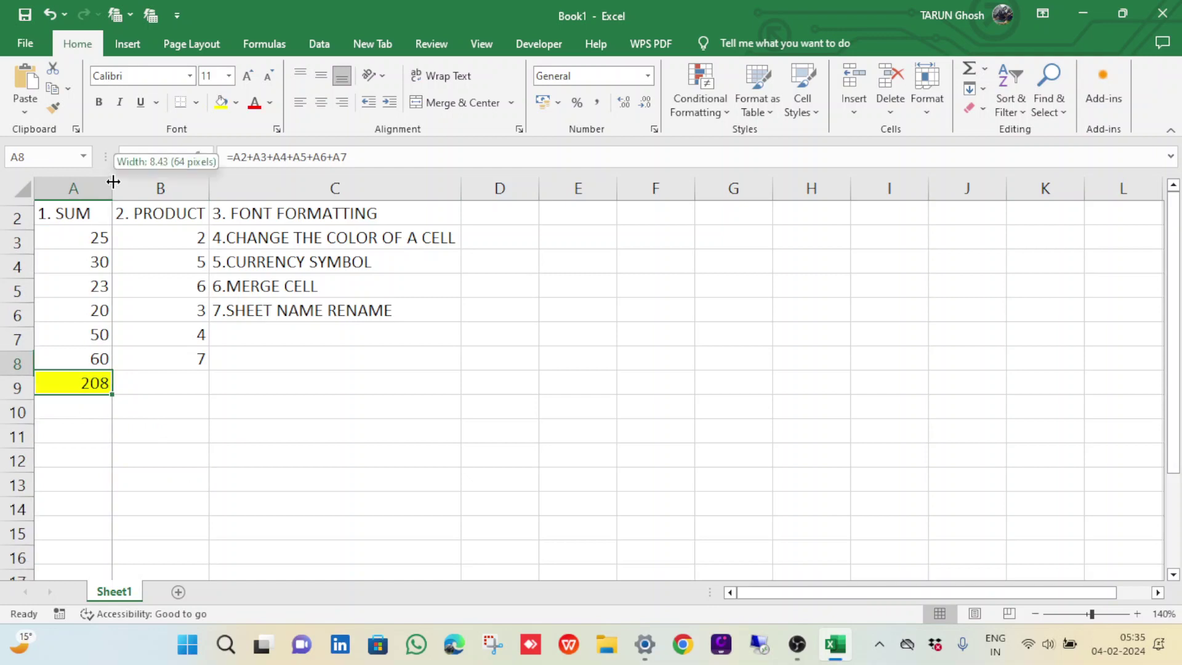
left_click_drag(113, 182, 171, 182)
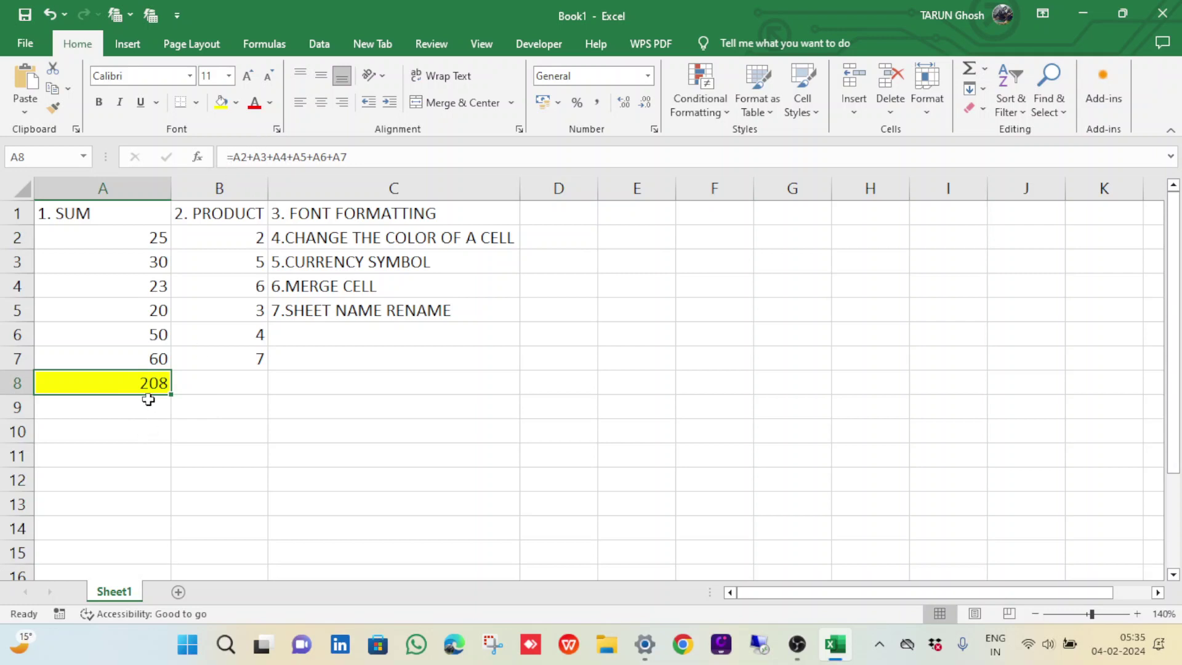
key("BackSpace")
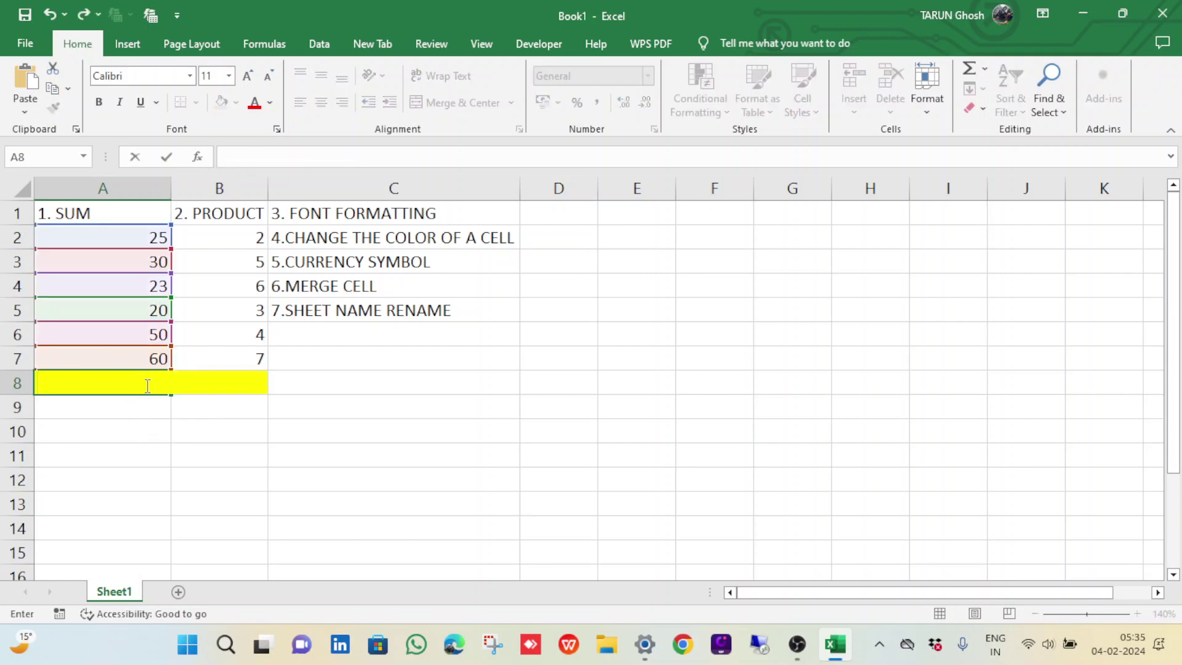
Enter =SUM(A2,A3,A4) in A8, giving 78
left_click(148, 385)
type("=")
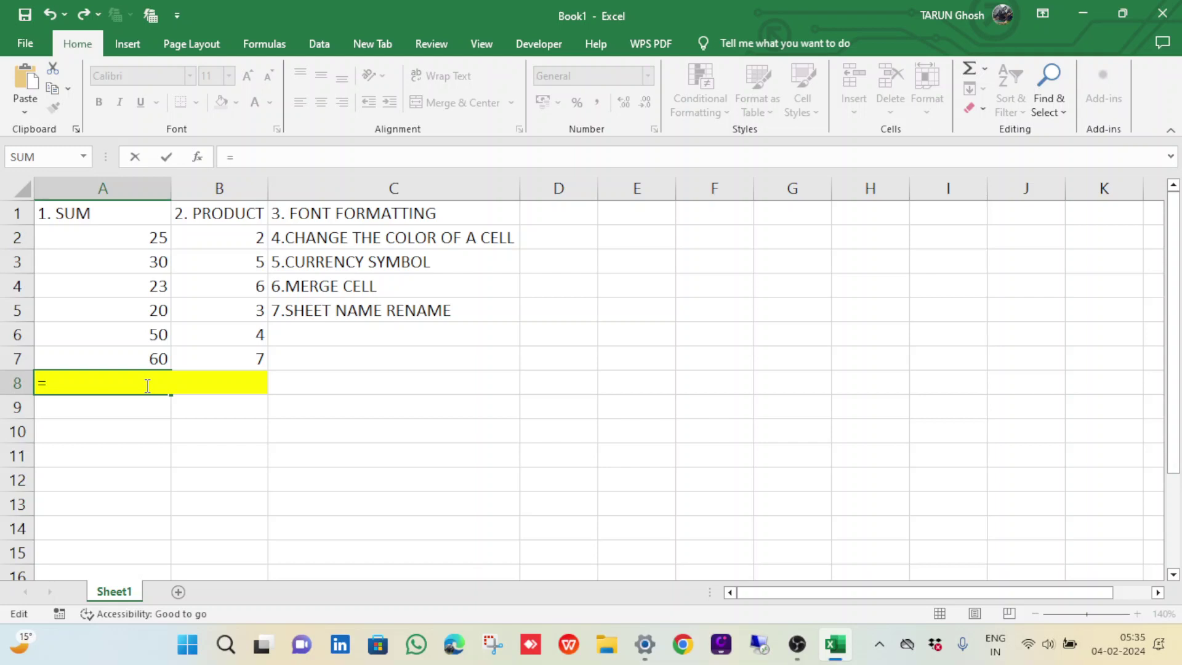
type("S")
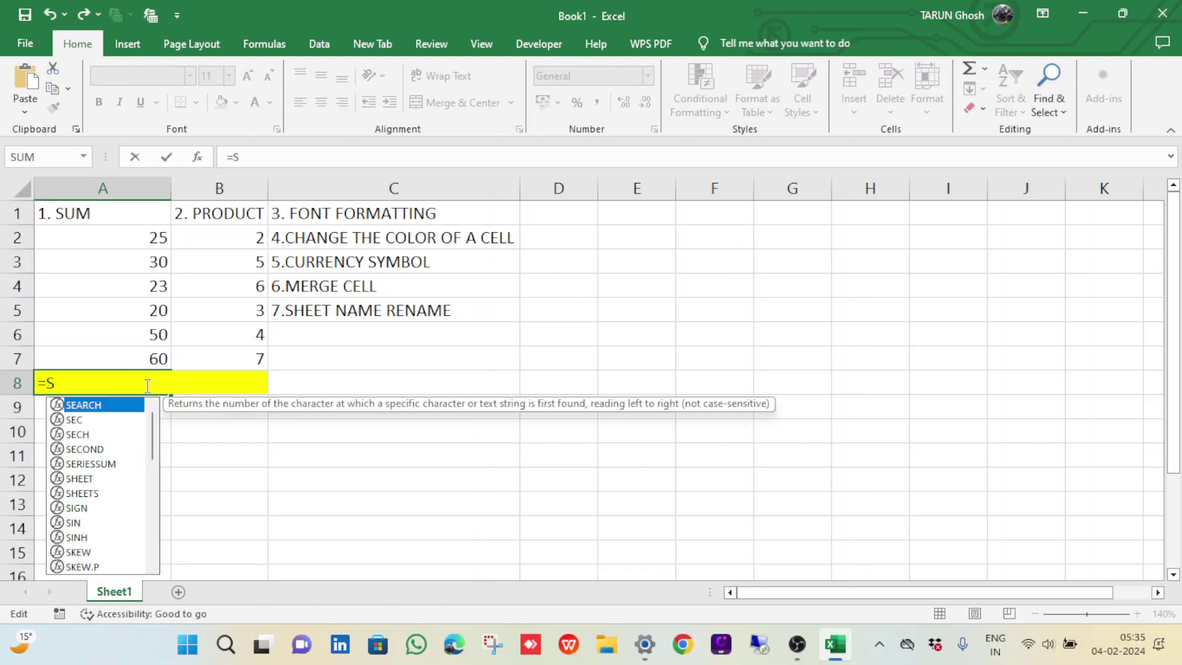
type("UM(")
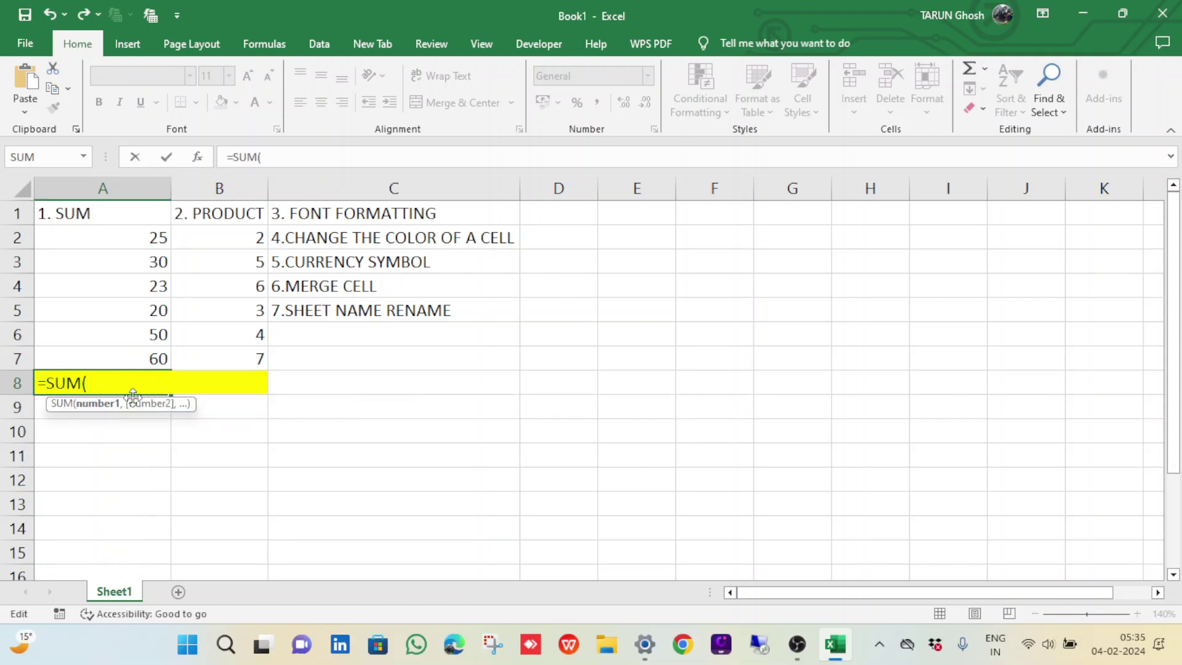
left_click(155, 235)
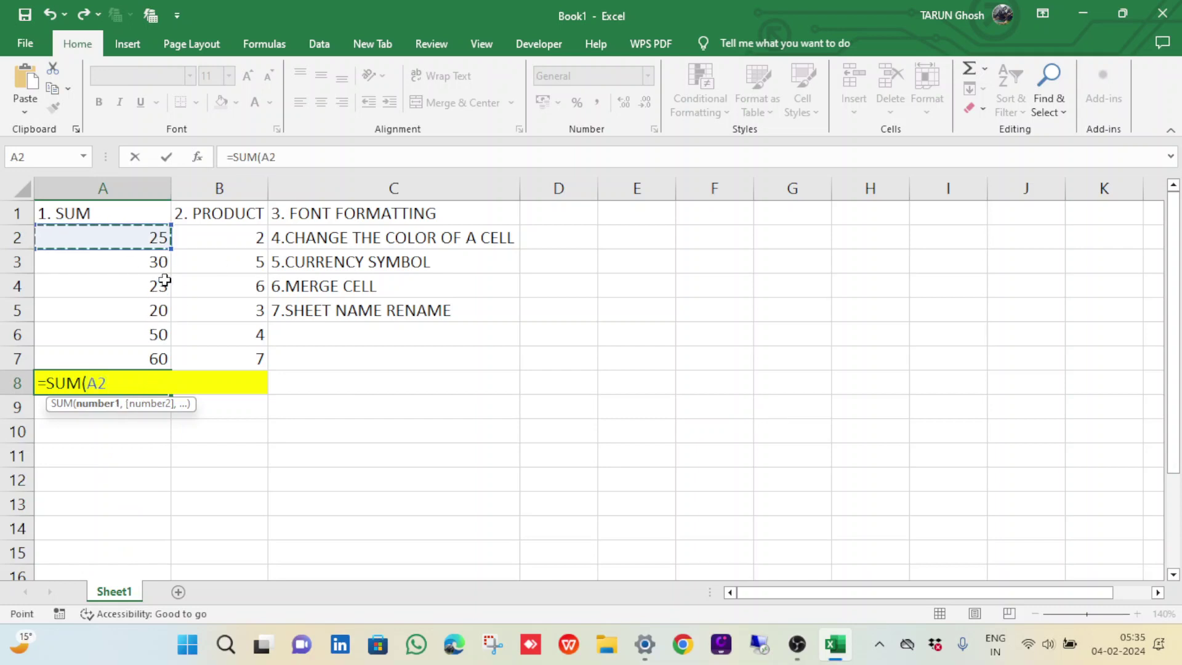
type(",")
left_click(134, 265)
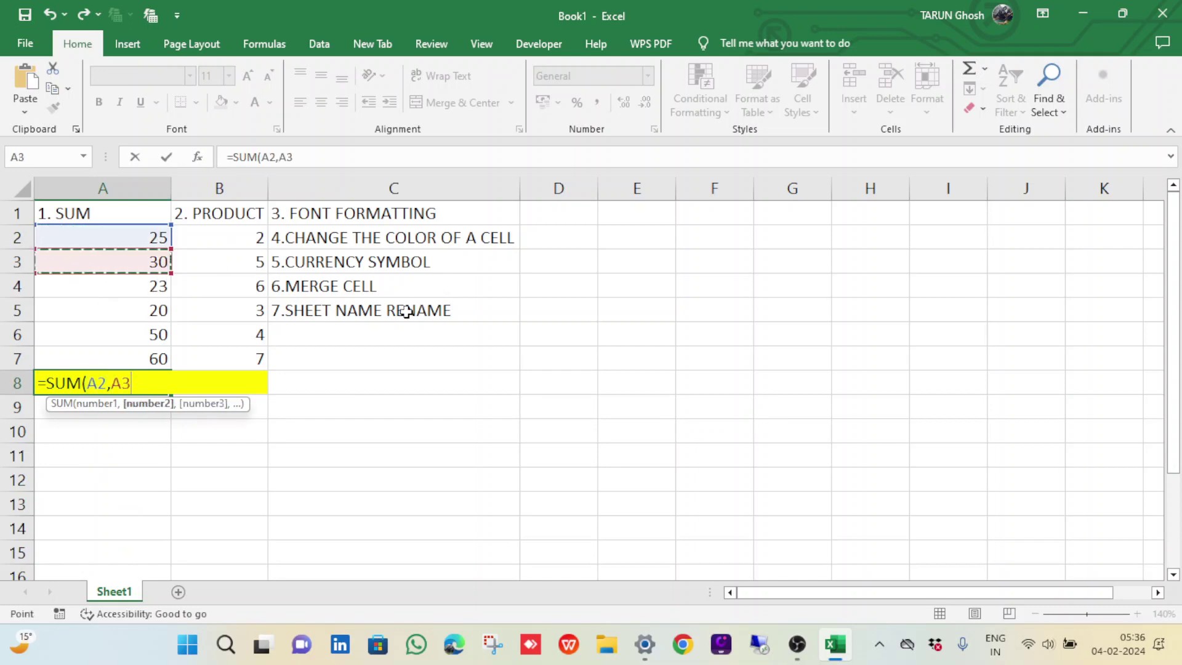
key("F8")
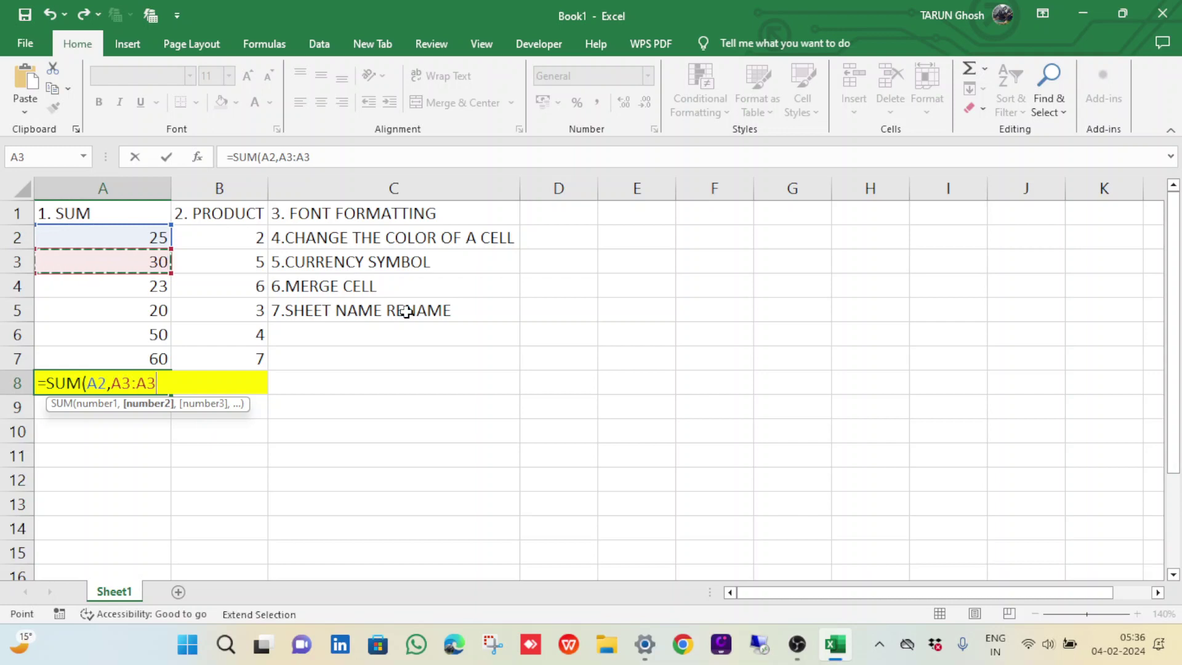
key("BackSpace")
key("BackSpace")
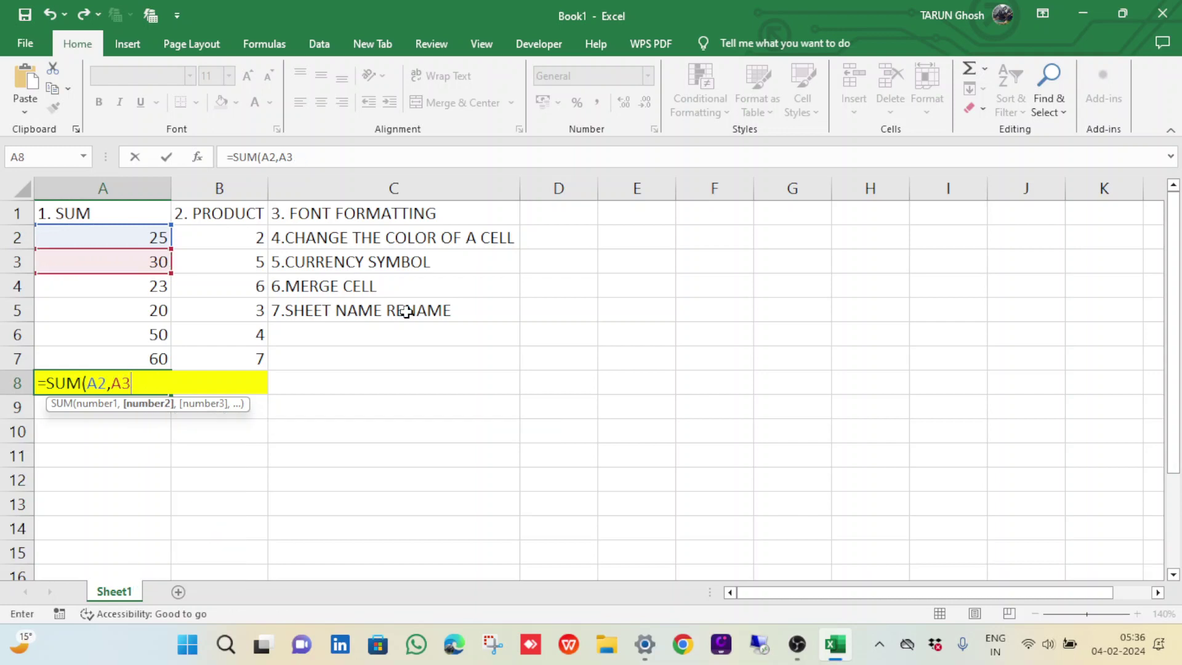
type(",A4")
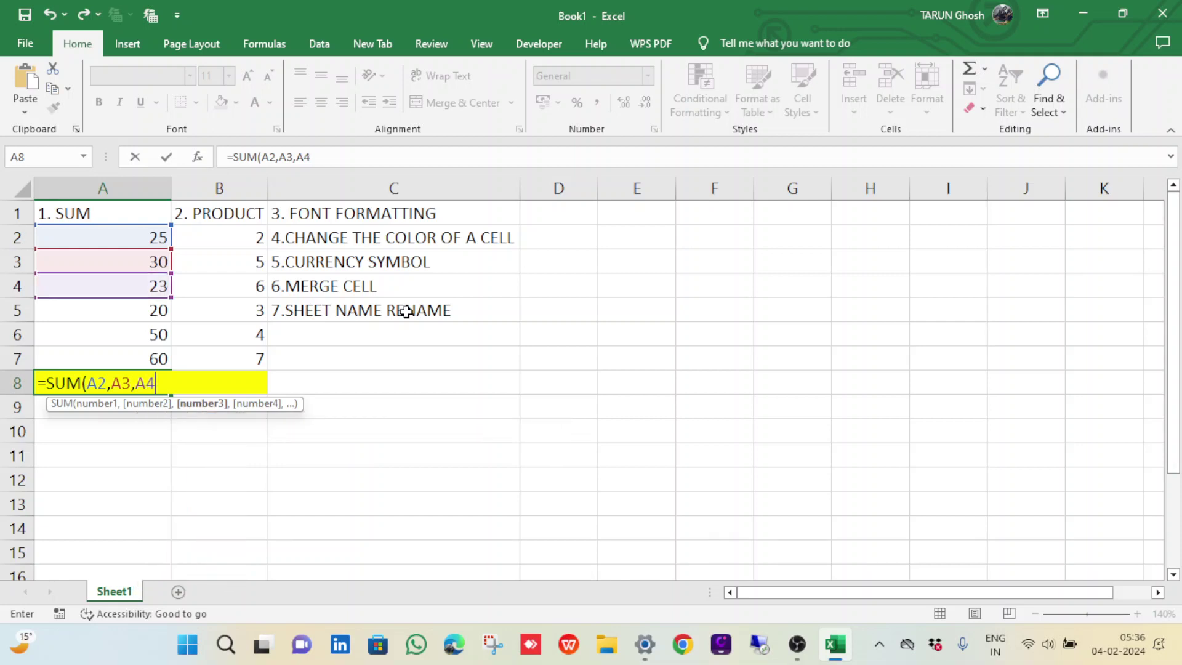
type(")")
key("Return")
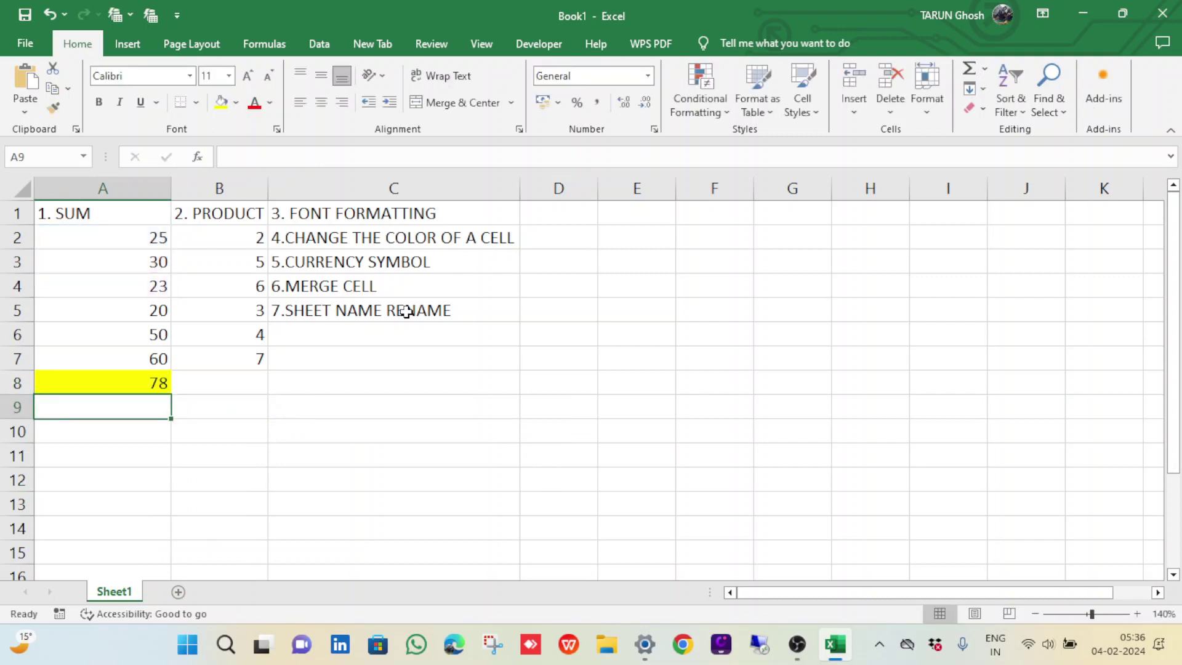
left_click(158, 383)
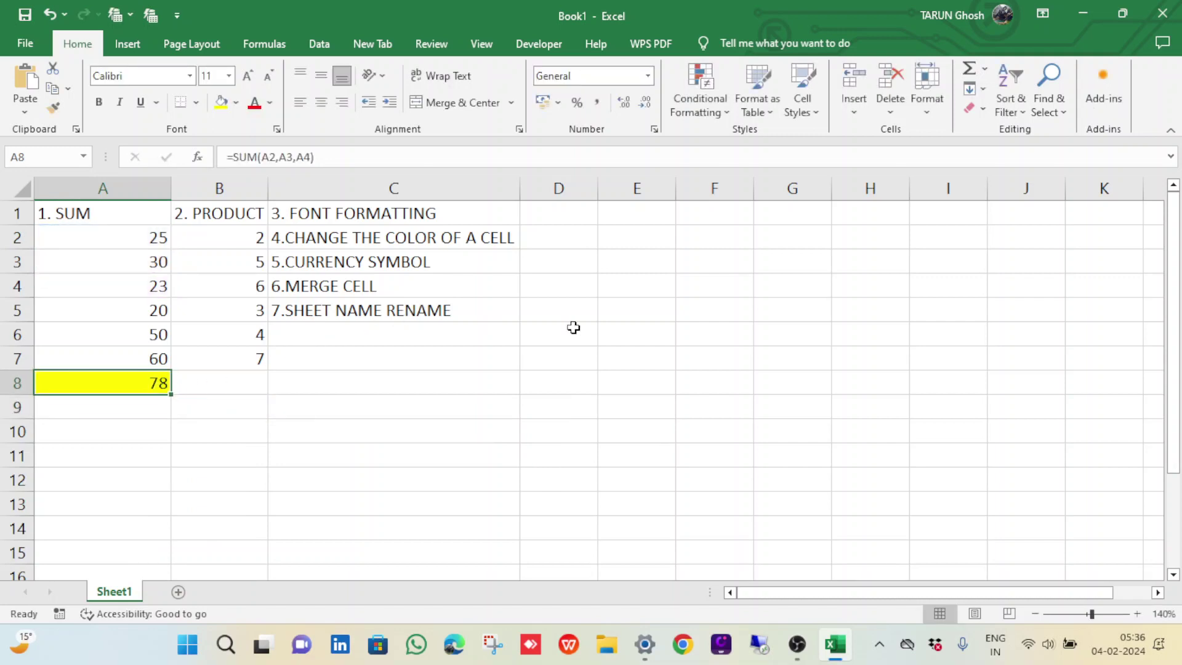
Replace A8's formula with =SUM(A2:A7), restoring the 208 total
key("BackSpace")
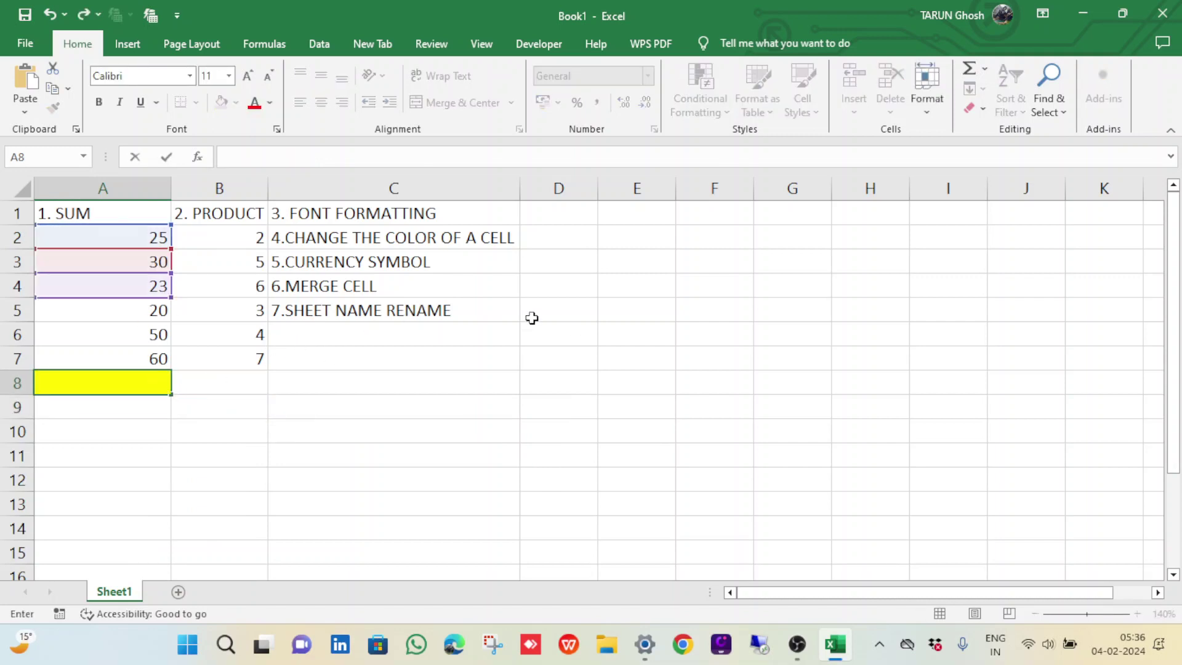
type("=S")
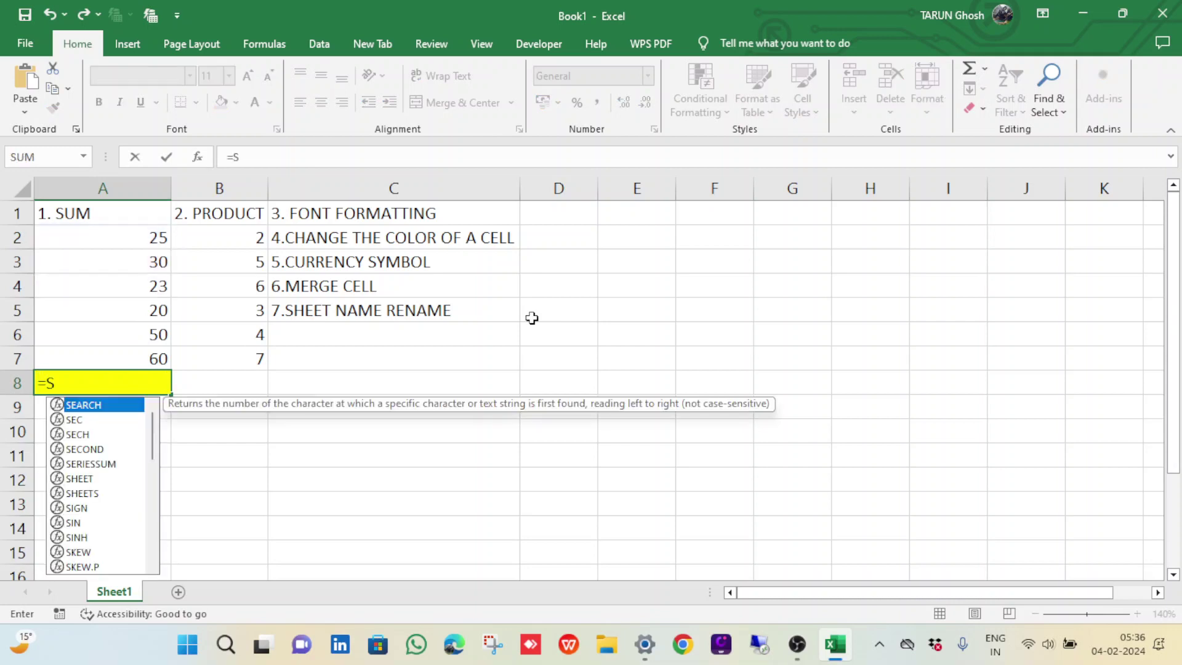
type("UM")
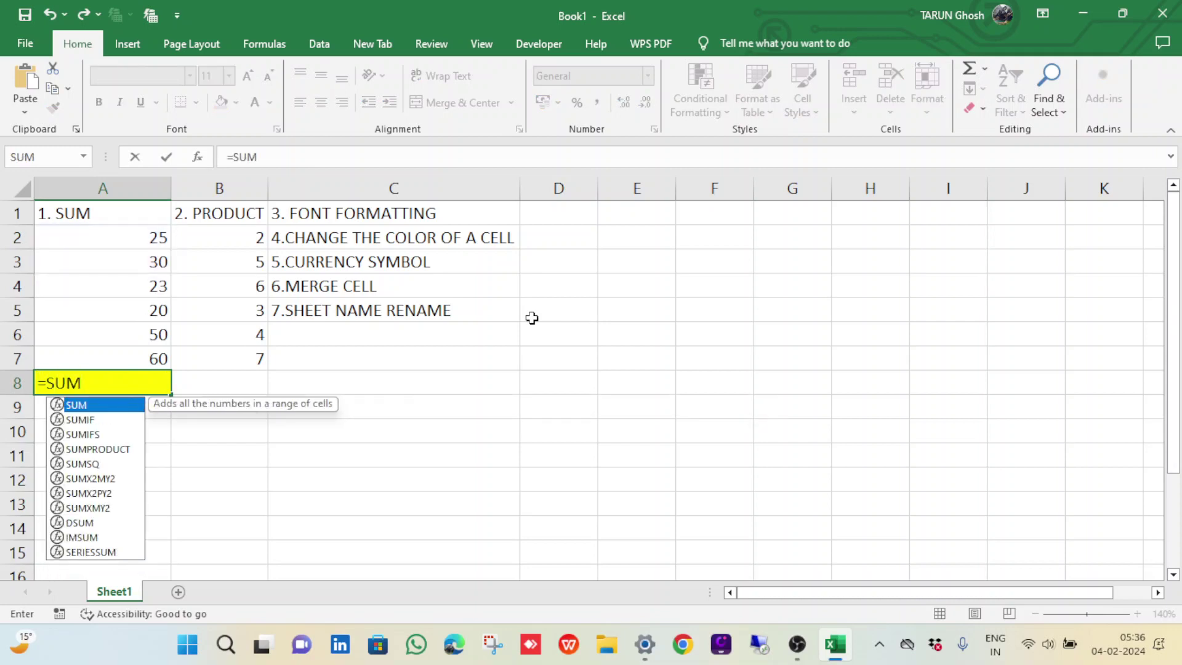
type("(")
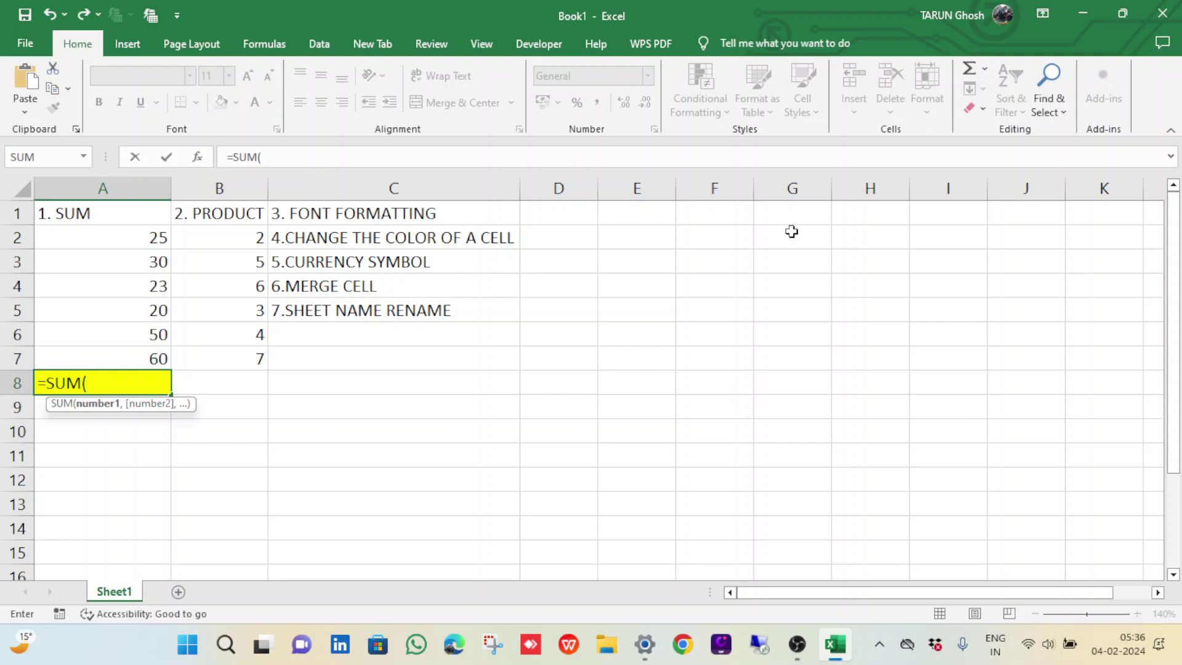
left_click_drag(87, 241, 91, 241)
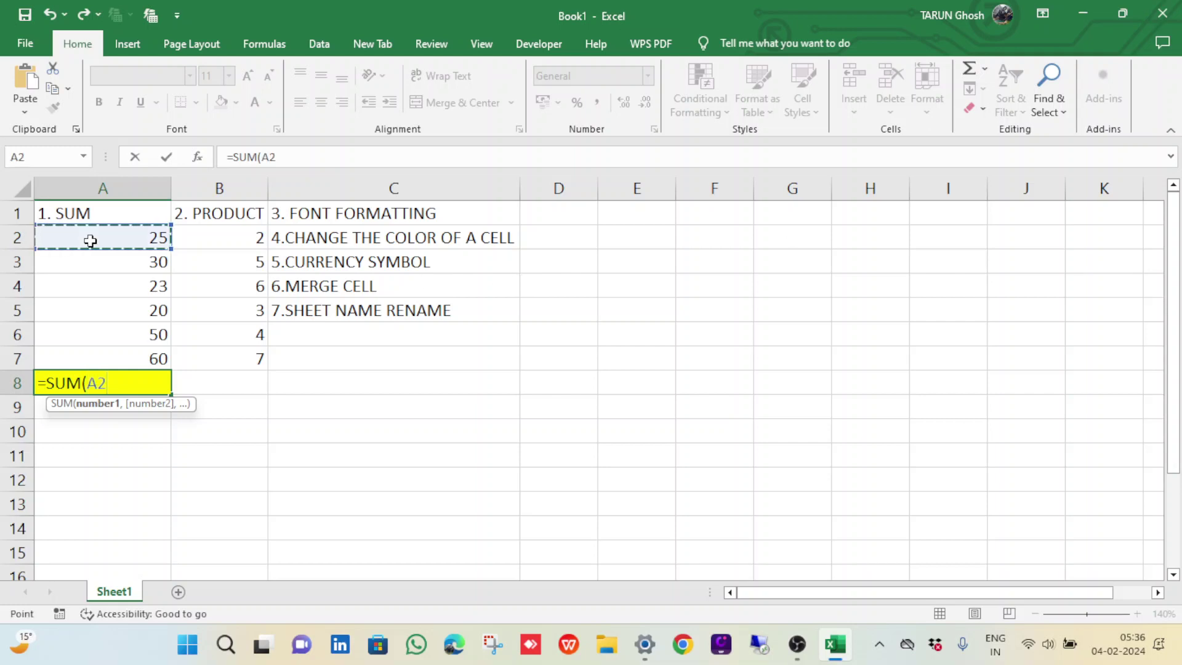
key("shift+Down")
key("shift+Down")
key("shift+Down")
key("shift+Down")
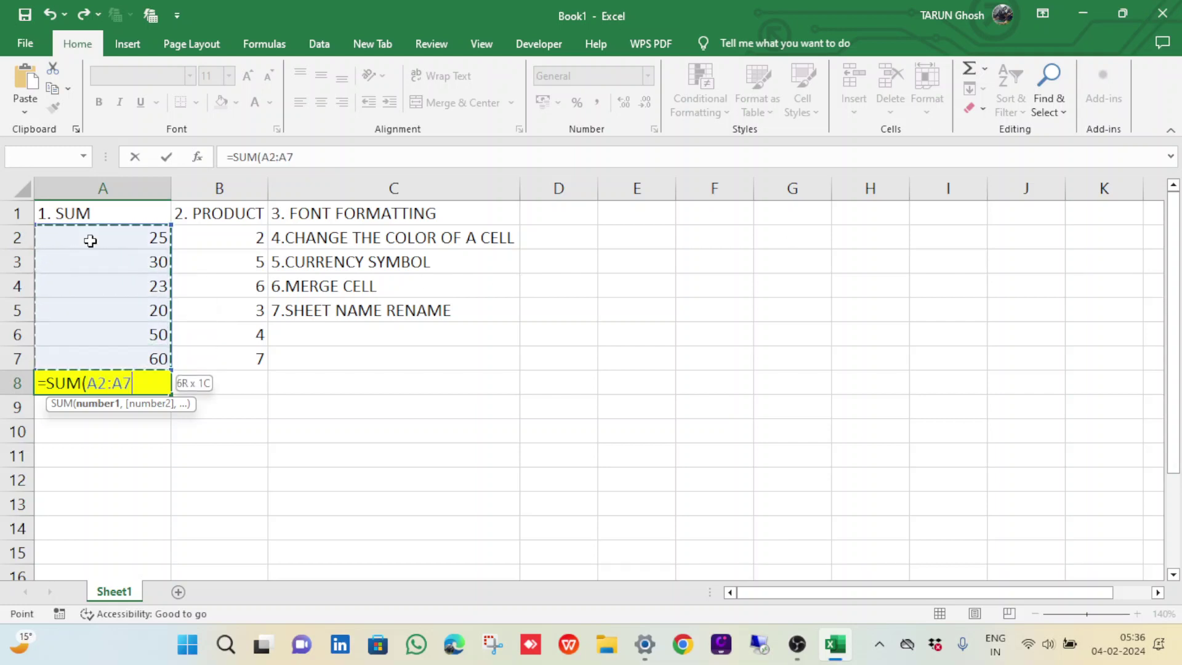
type(")")
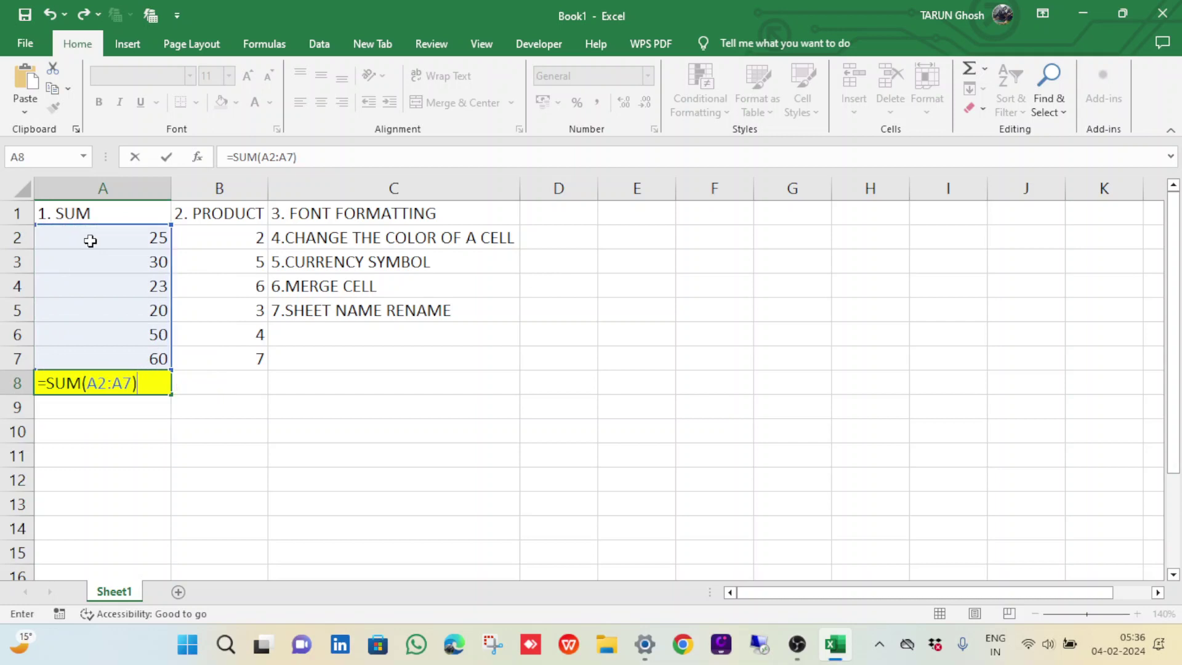
key("Return")
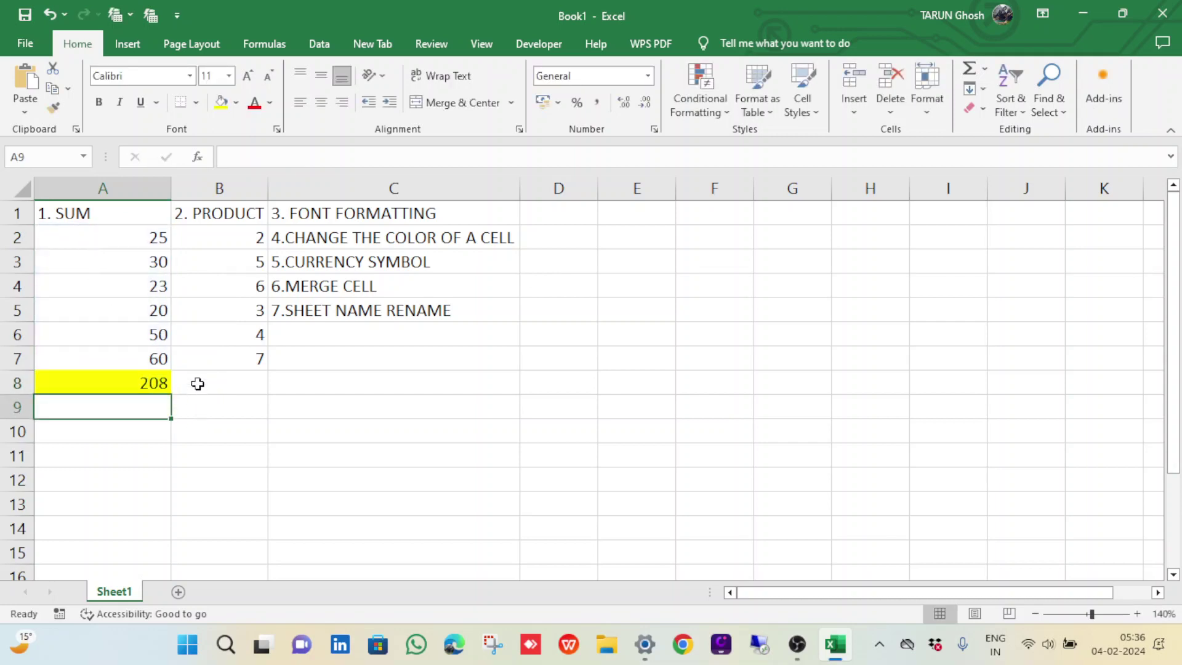
left_click(199, 380)
Enter =PRODUCT(B2:B7) in B8, giving 5040
type("=")
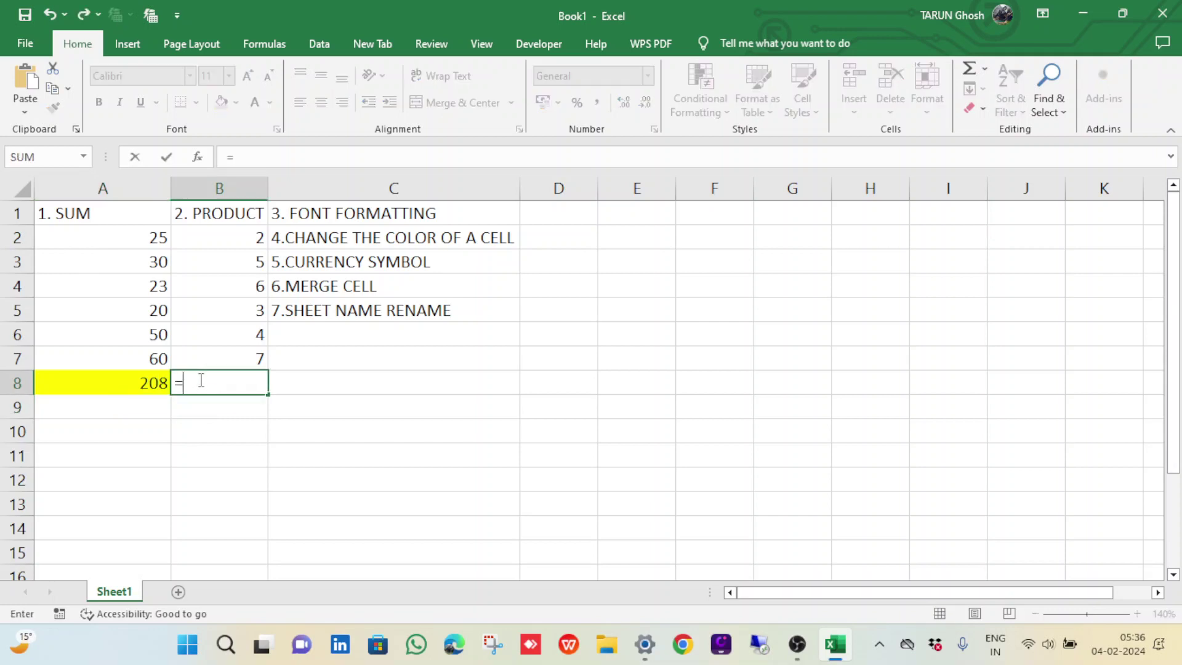
type("p")
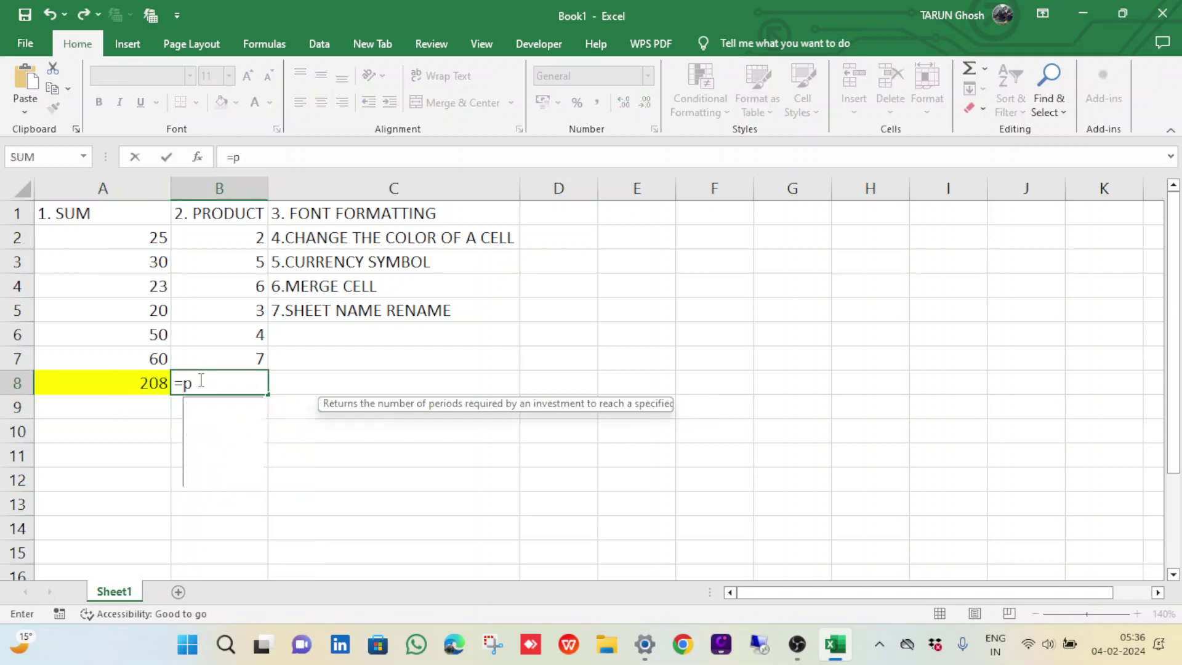
type("RODU")
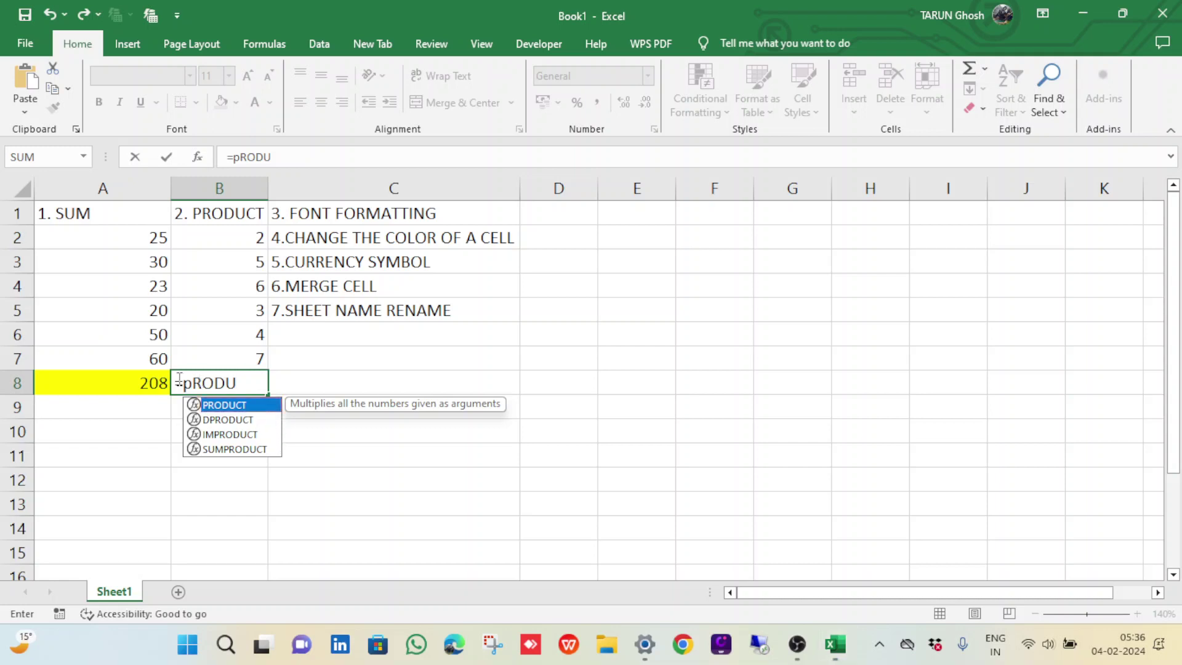
left_click(192, 383)
key("BackSpace")
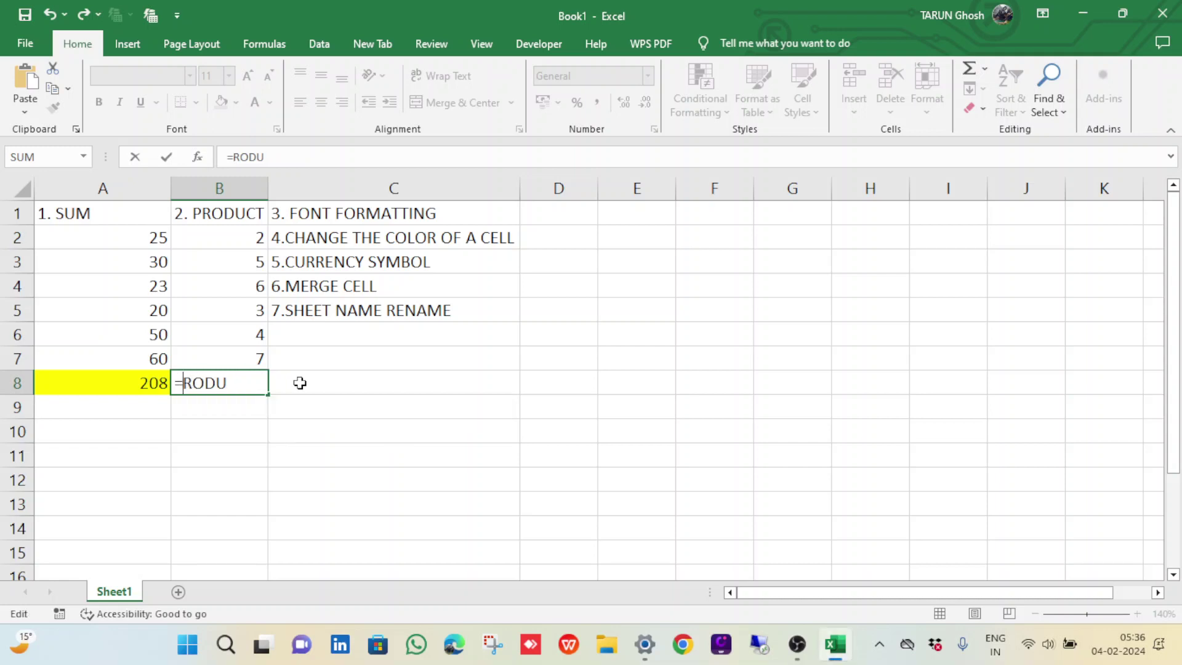
type("P")
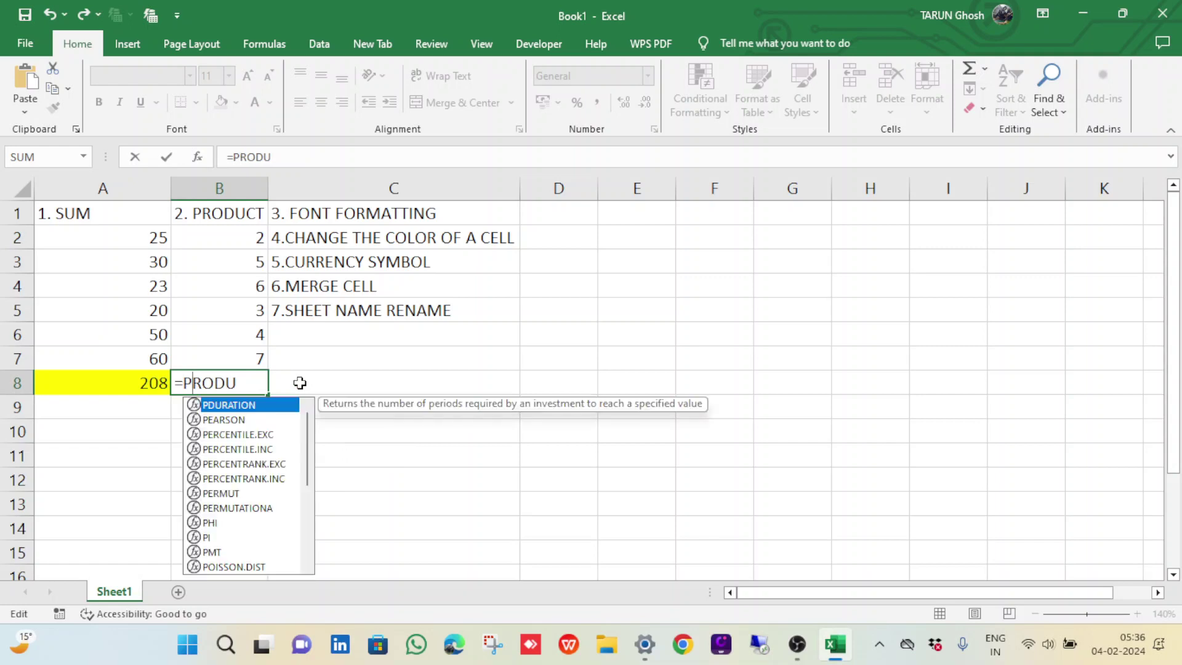
type("C")
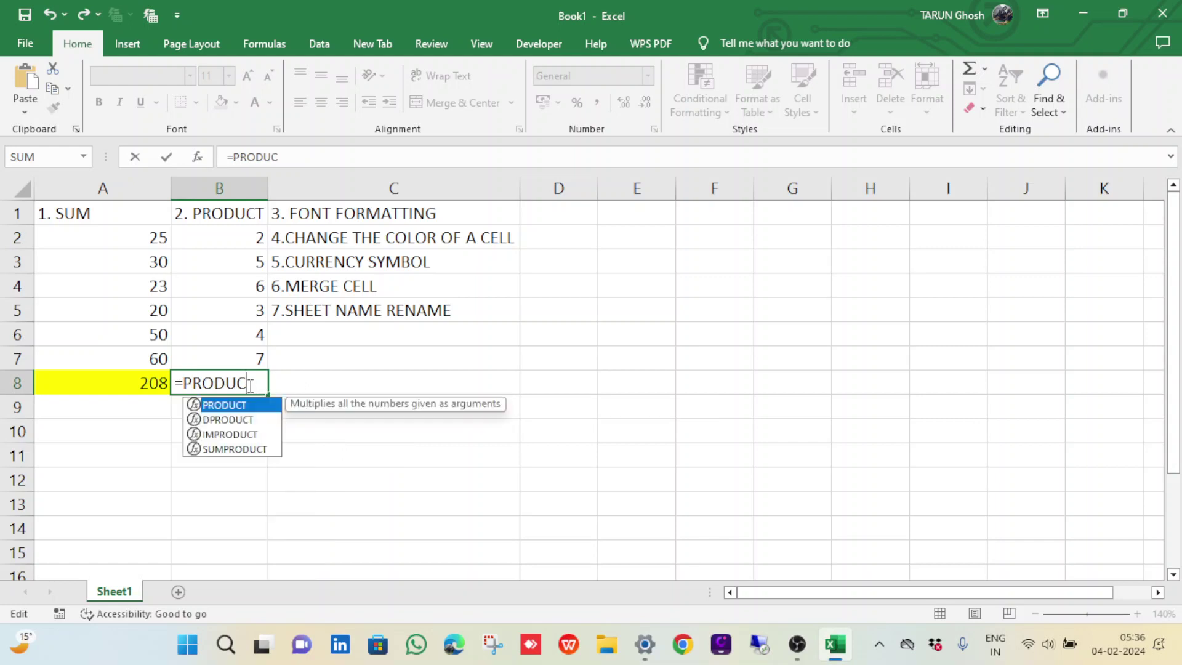
type("T(")
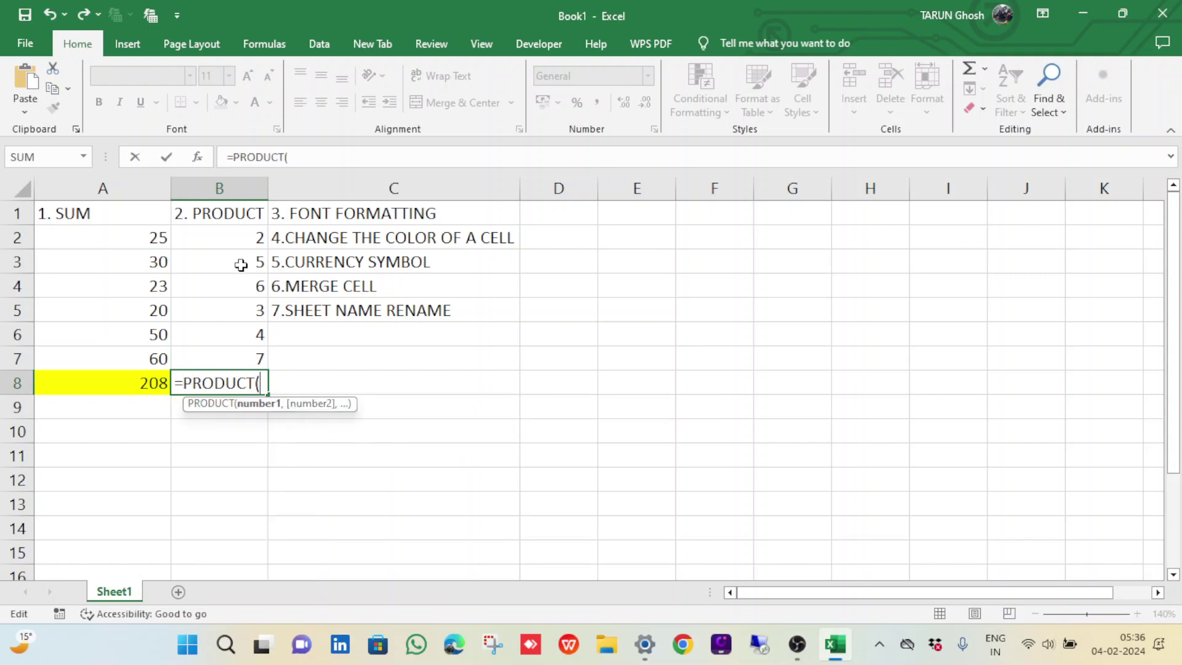
left_click(239, 237)
key("shift+Down")
key("shift+Down")
key("shift+Down")
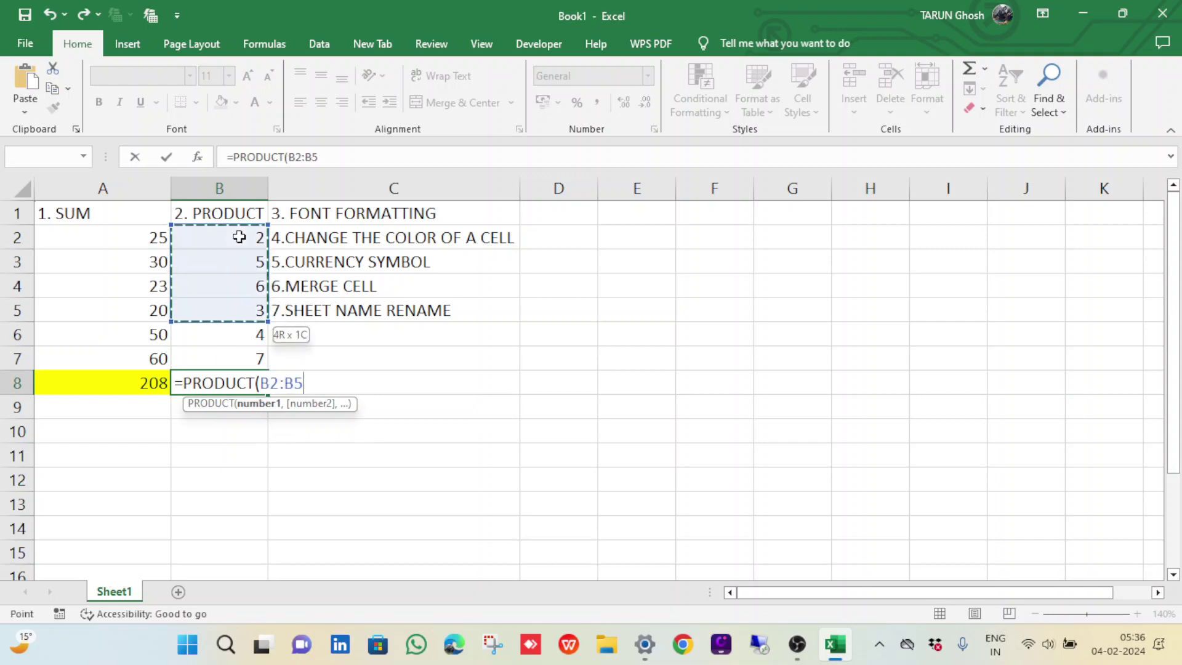
key("shift+Down")
key("shift+Down")
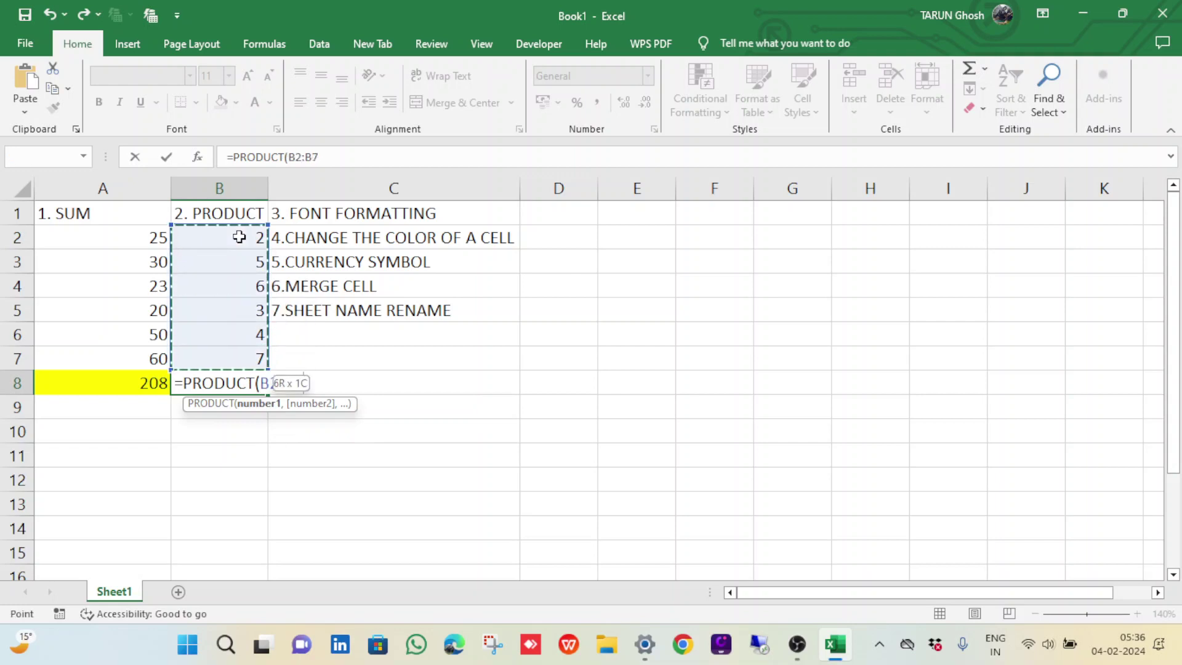
type(")")
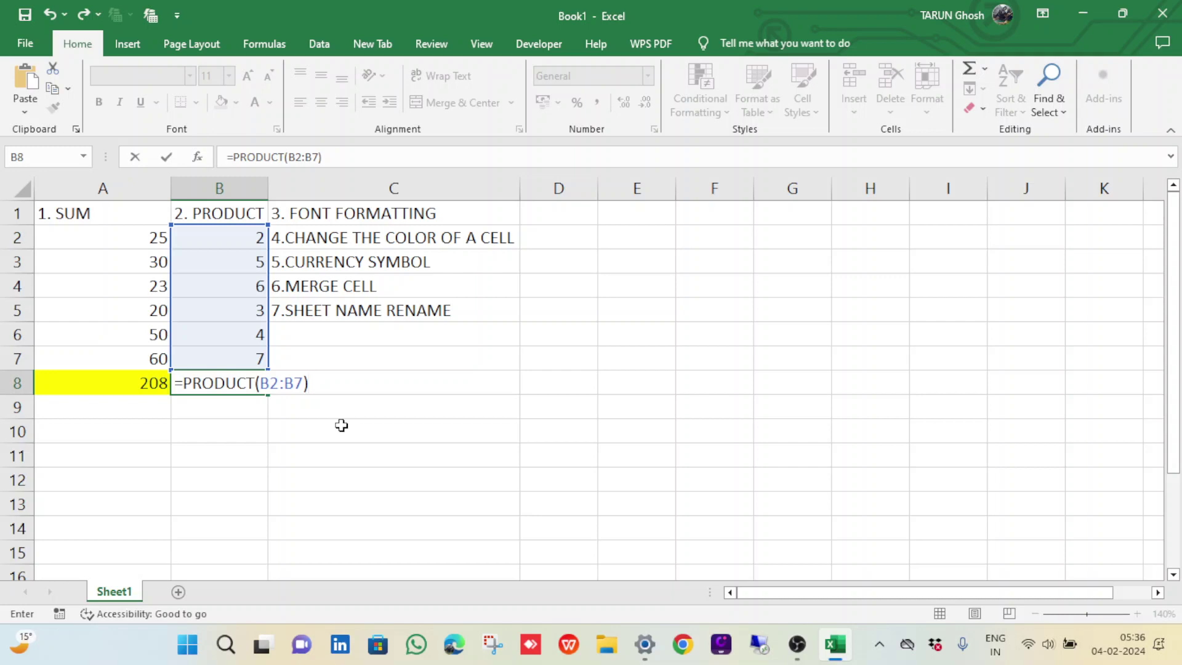
key("Return")
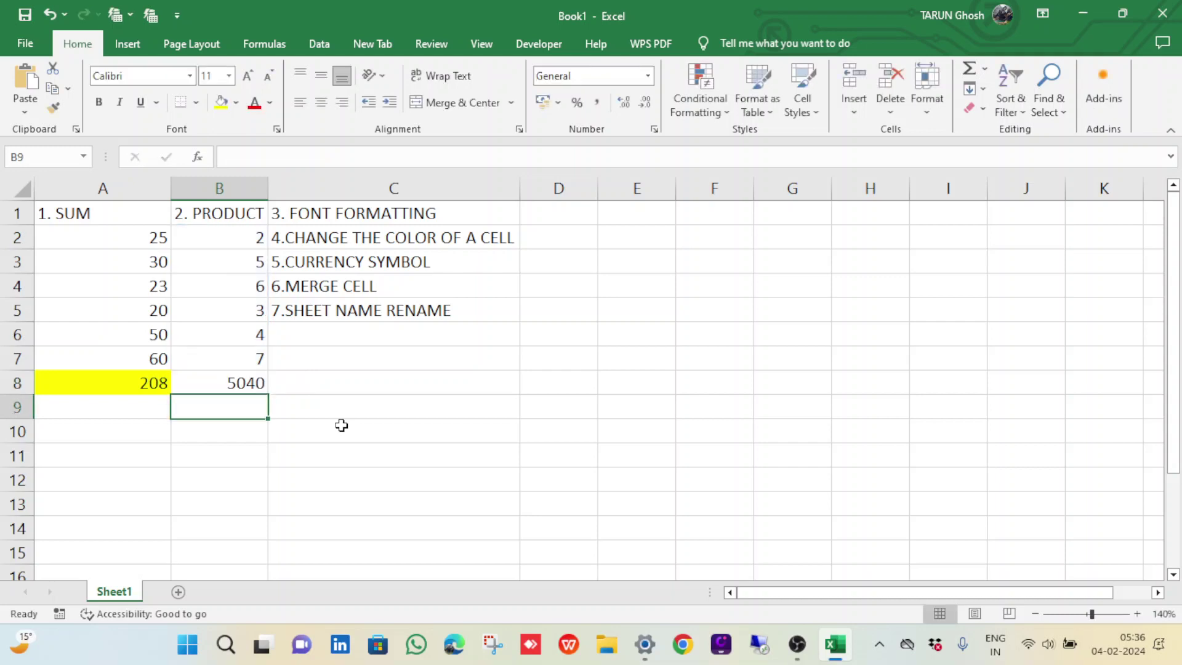
Fill B8 with a light blue-grey colour
left_click(257, 382)
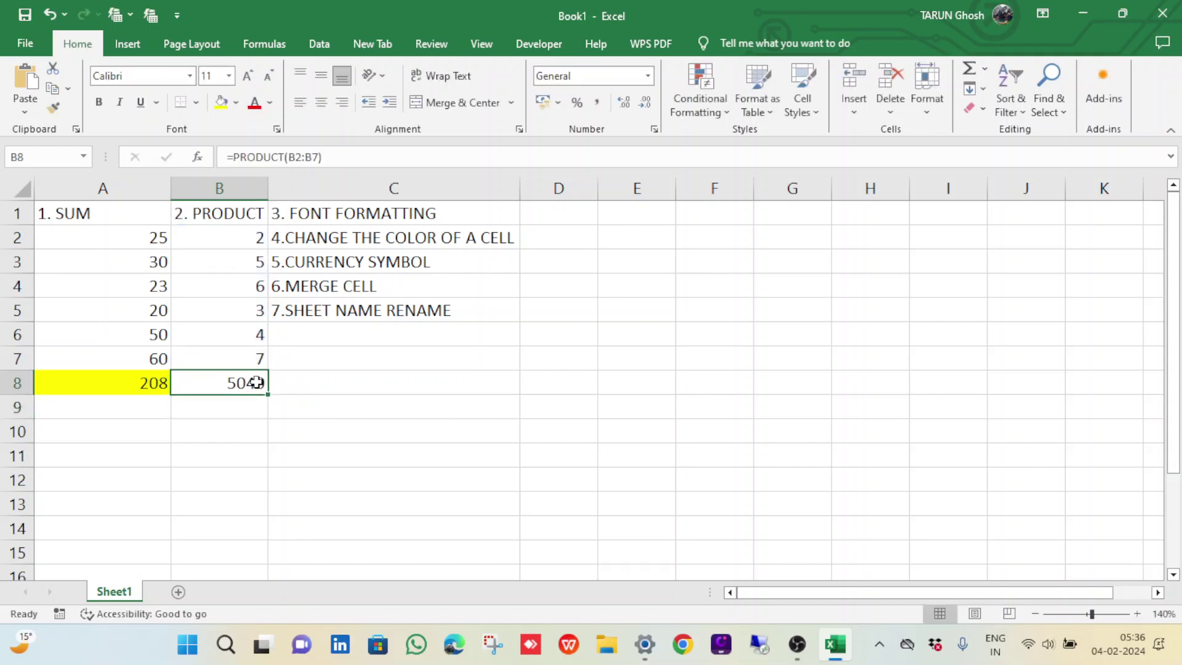
left_click(236, 103)
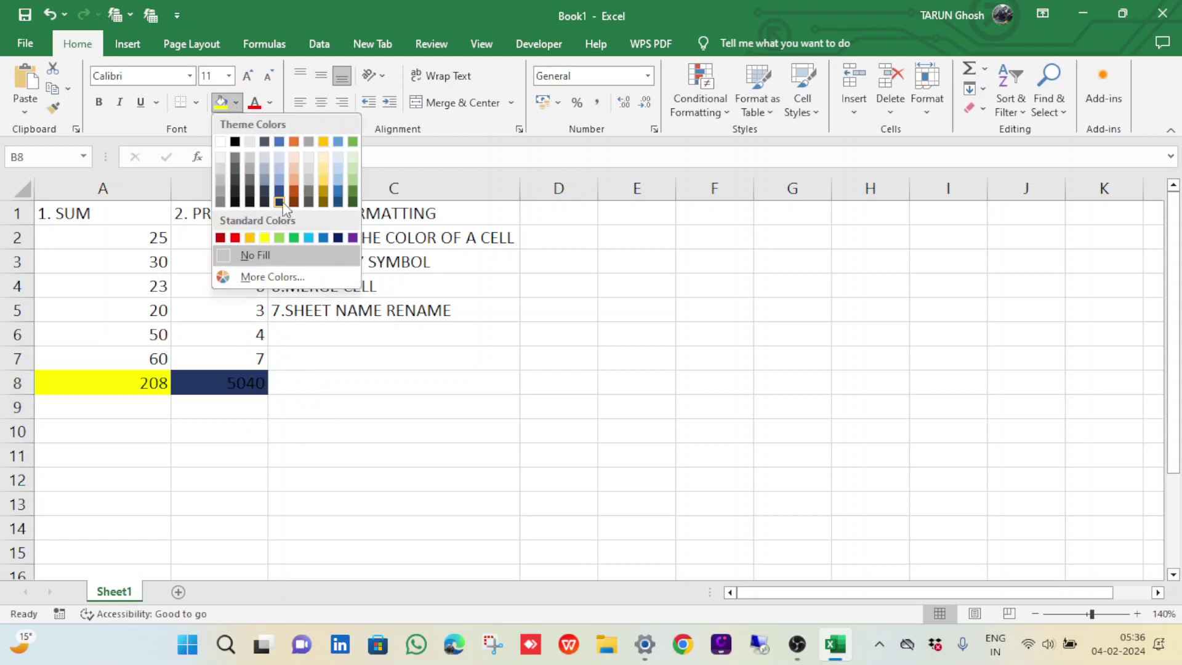
left_click(277, 168)
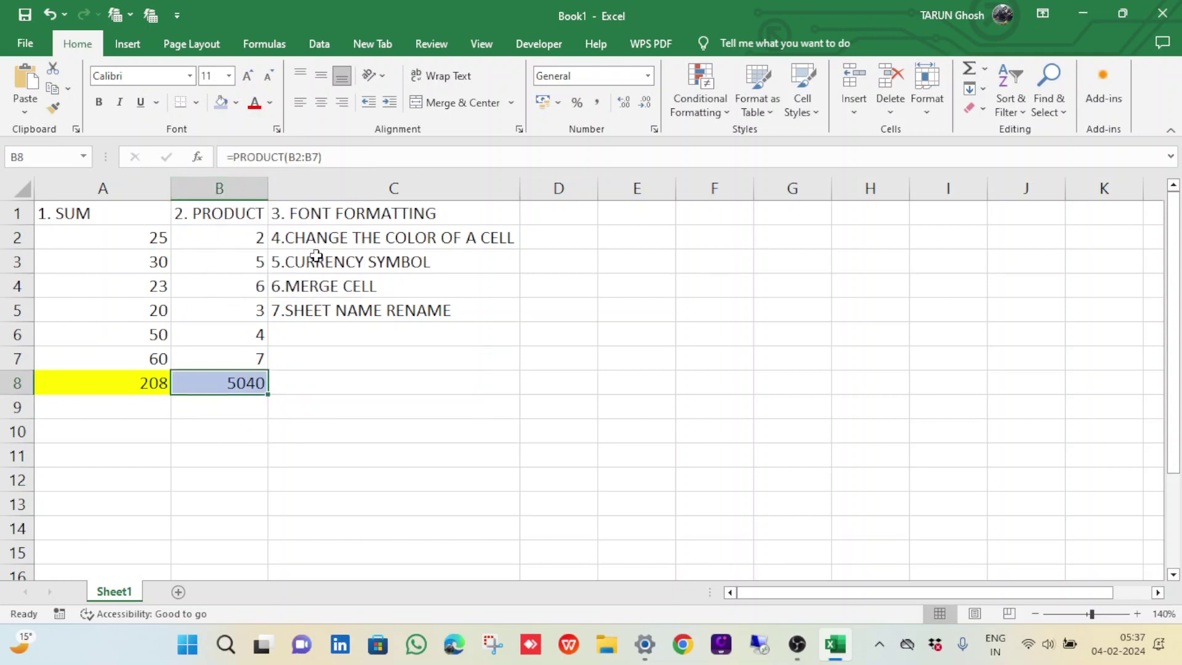
left_click(352, 211)
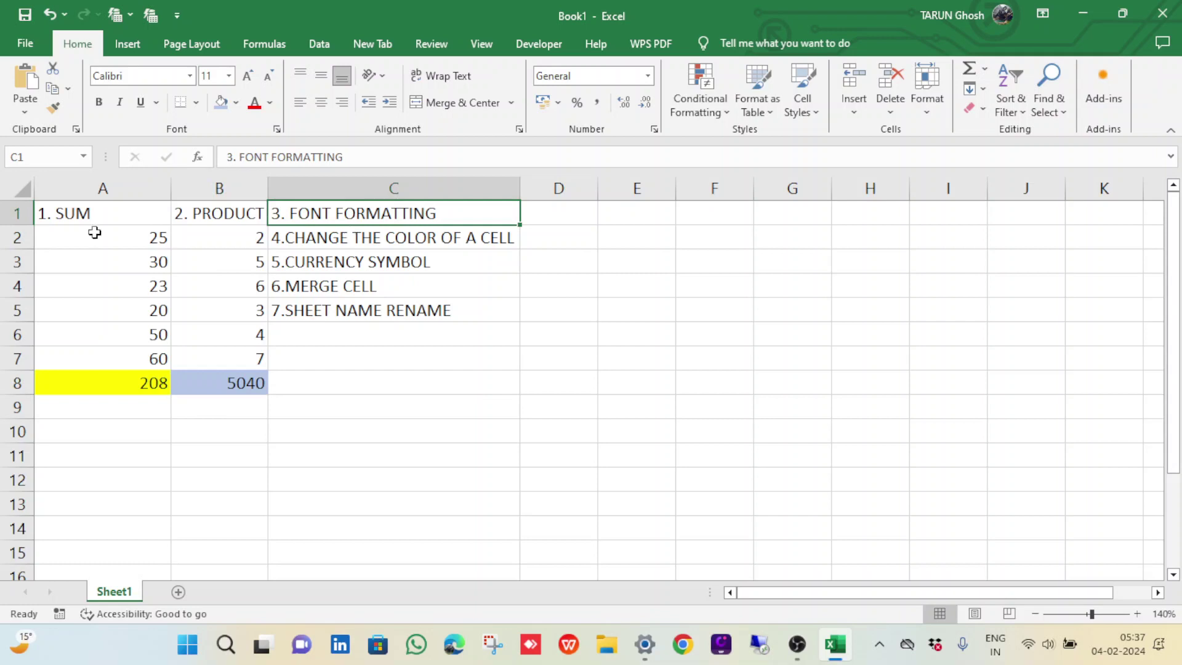
left_click(68, 212)
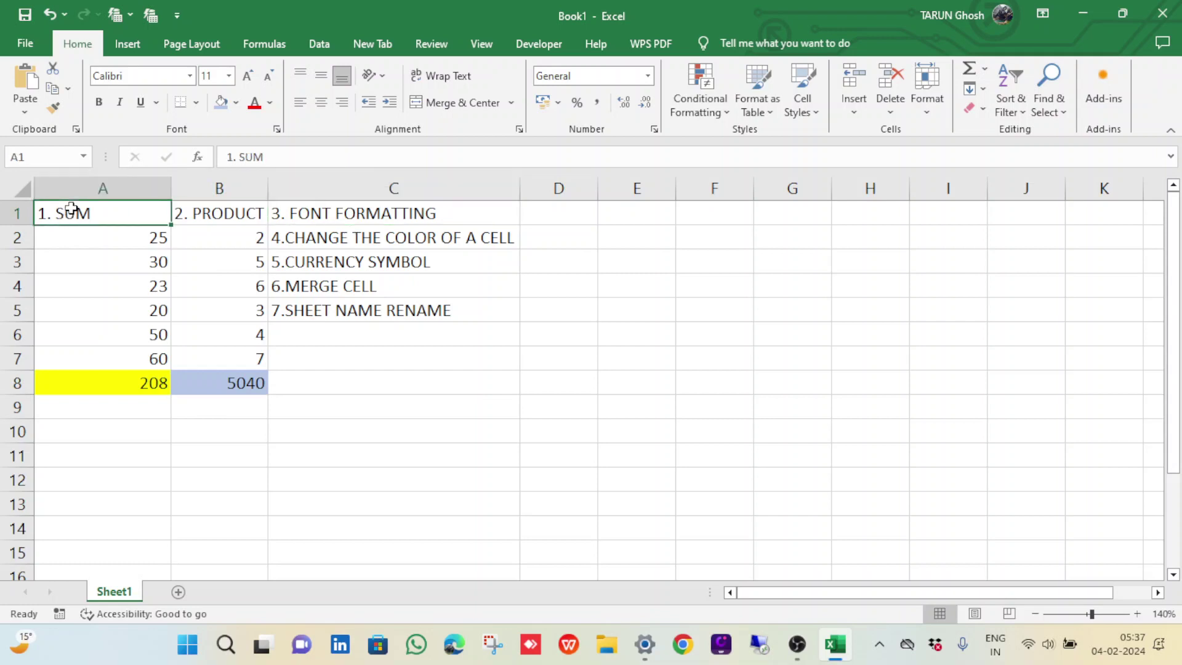
Set header row 1 to the Times New Roman font
left_click(14, 212)
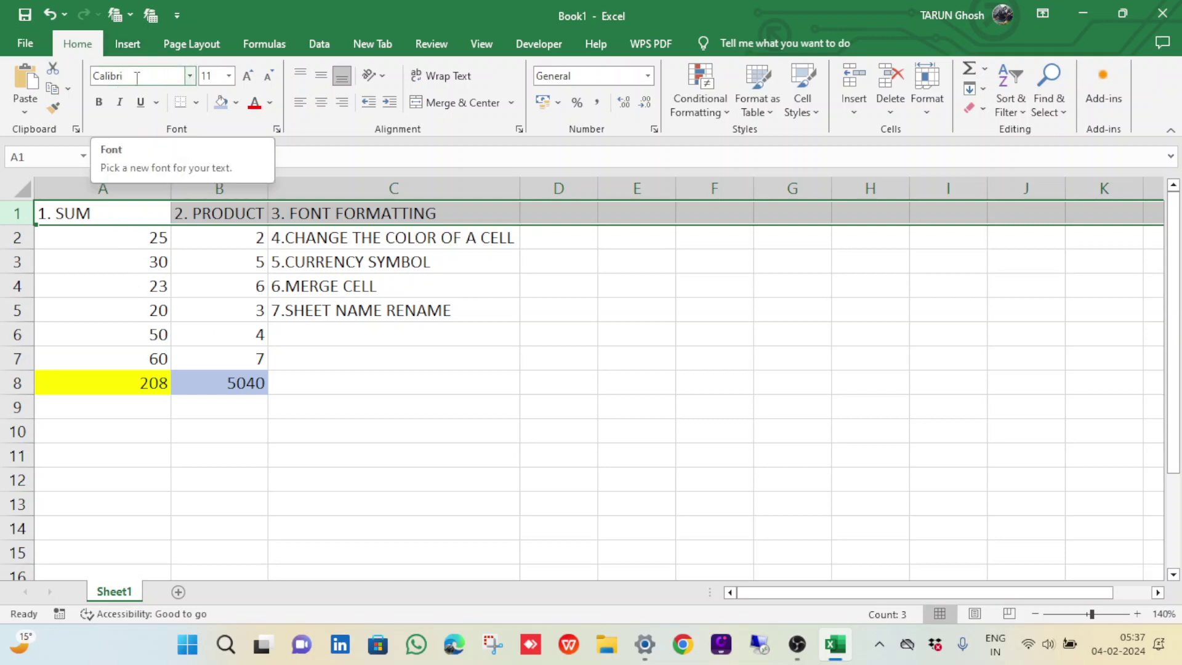
left_click(93, 82)
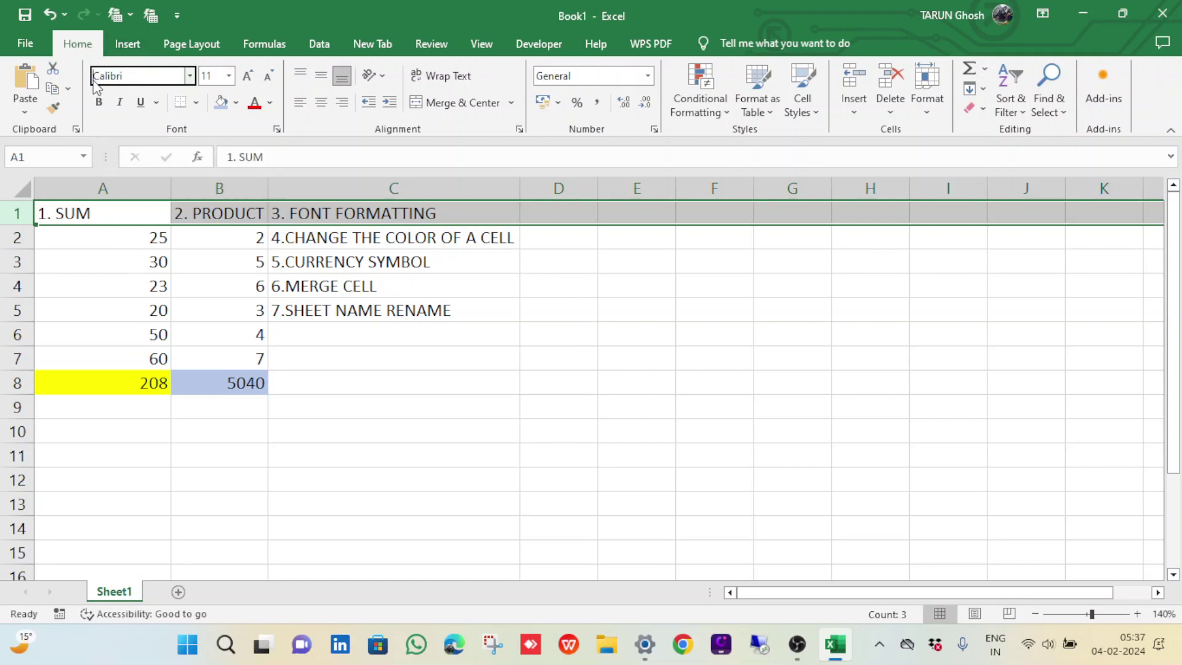
left_click(191, 76)
scroll(175, 401, "down", 2)
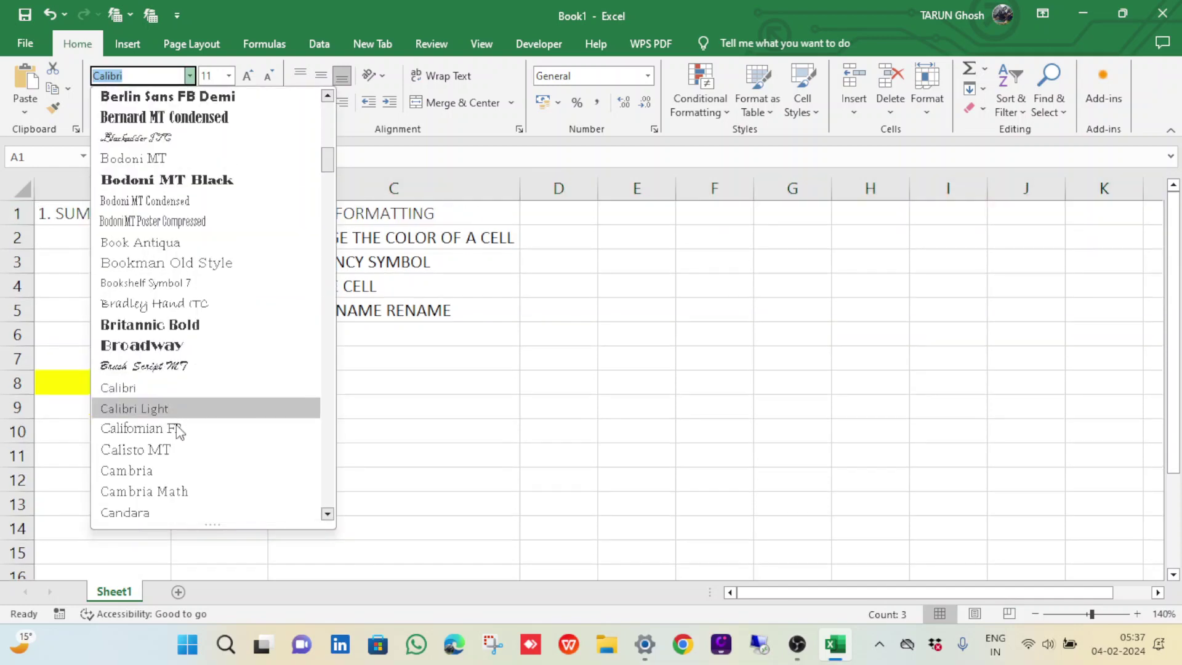
scroll(176, 489, "up", 4)
scroll(199, 325, "up", 4)
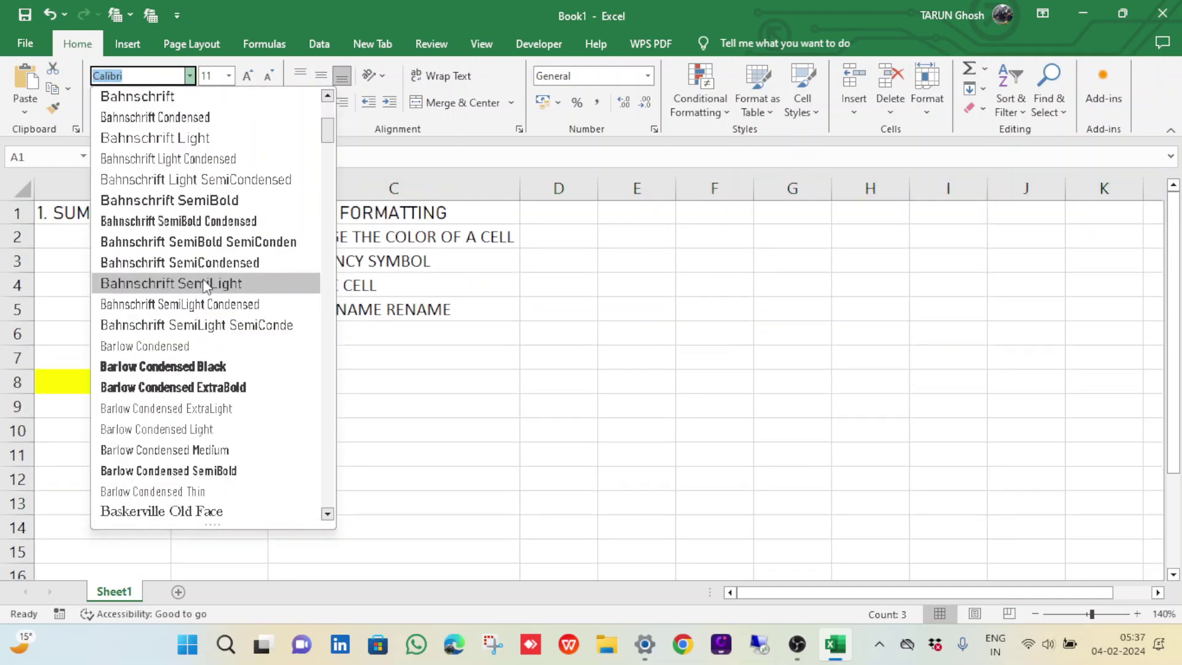
scroll(201, 215, "up", 3)
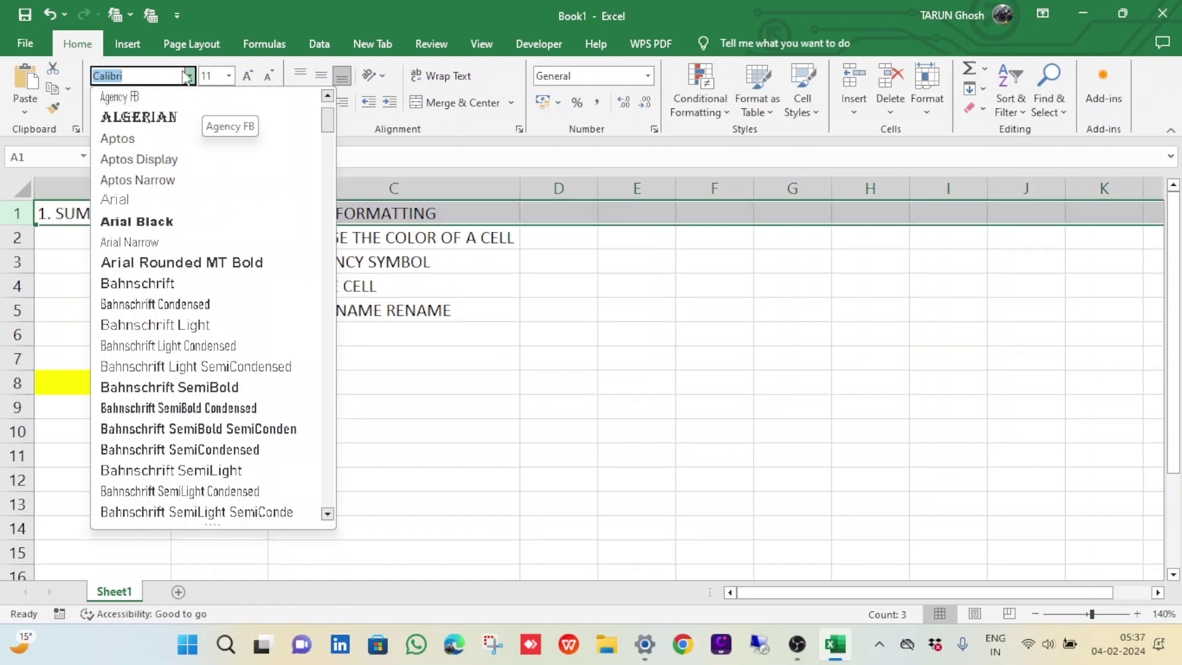
type("Tim")
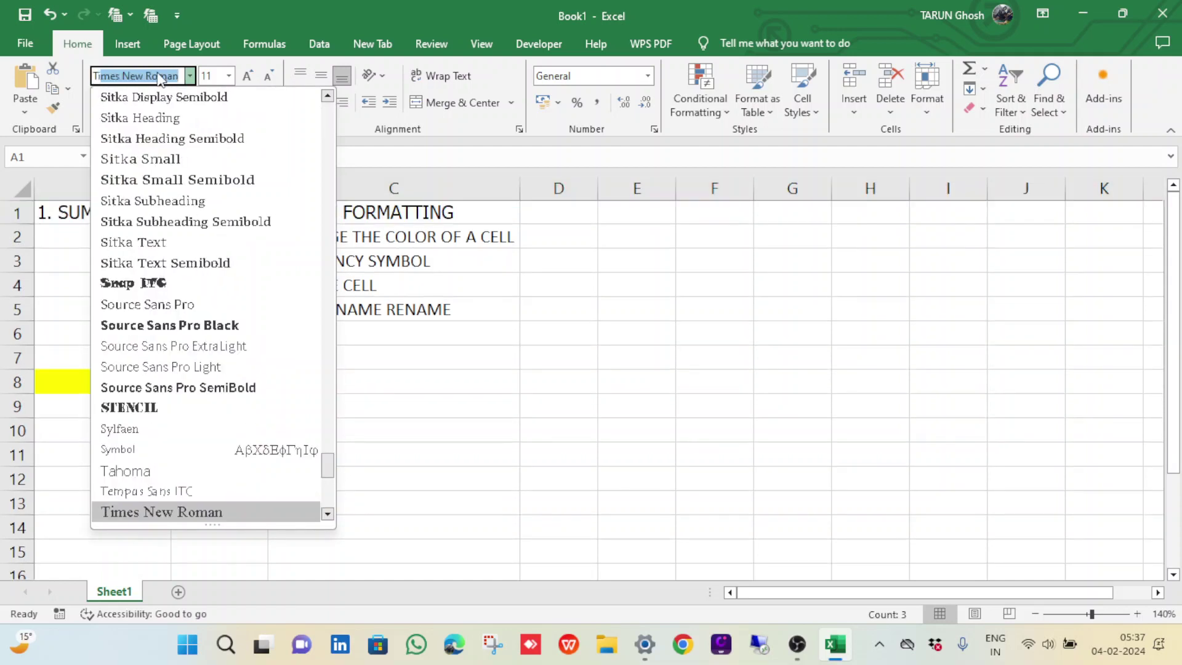
type("e")
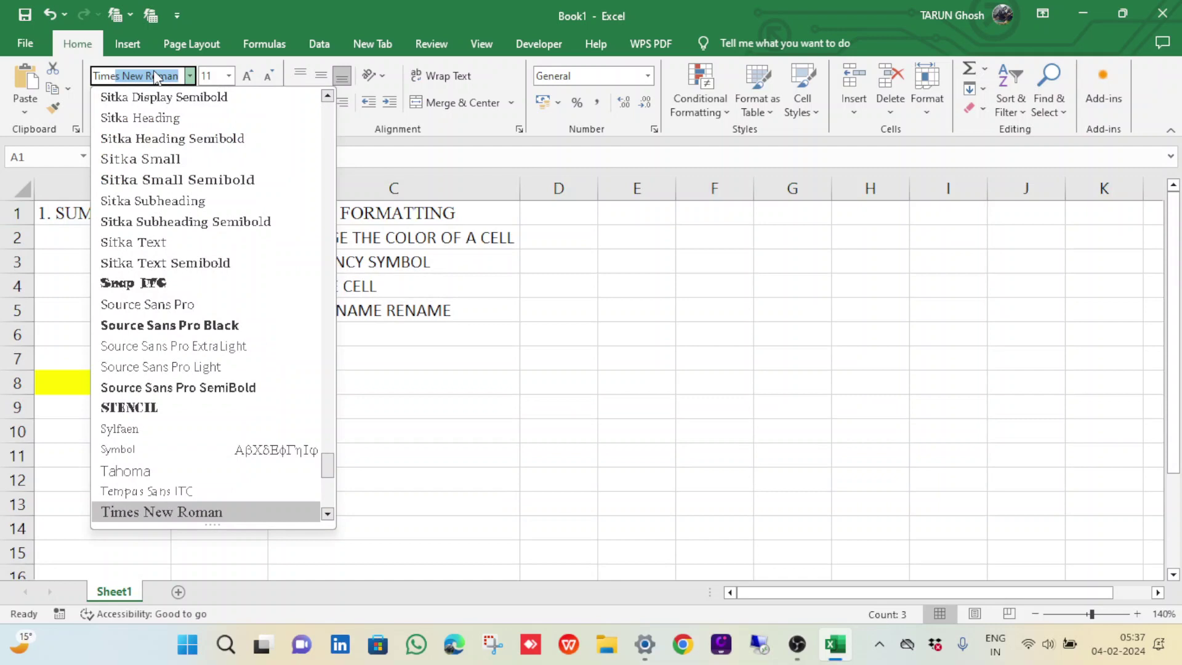
key("End")
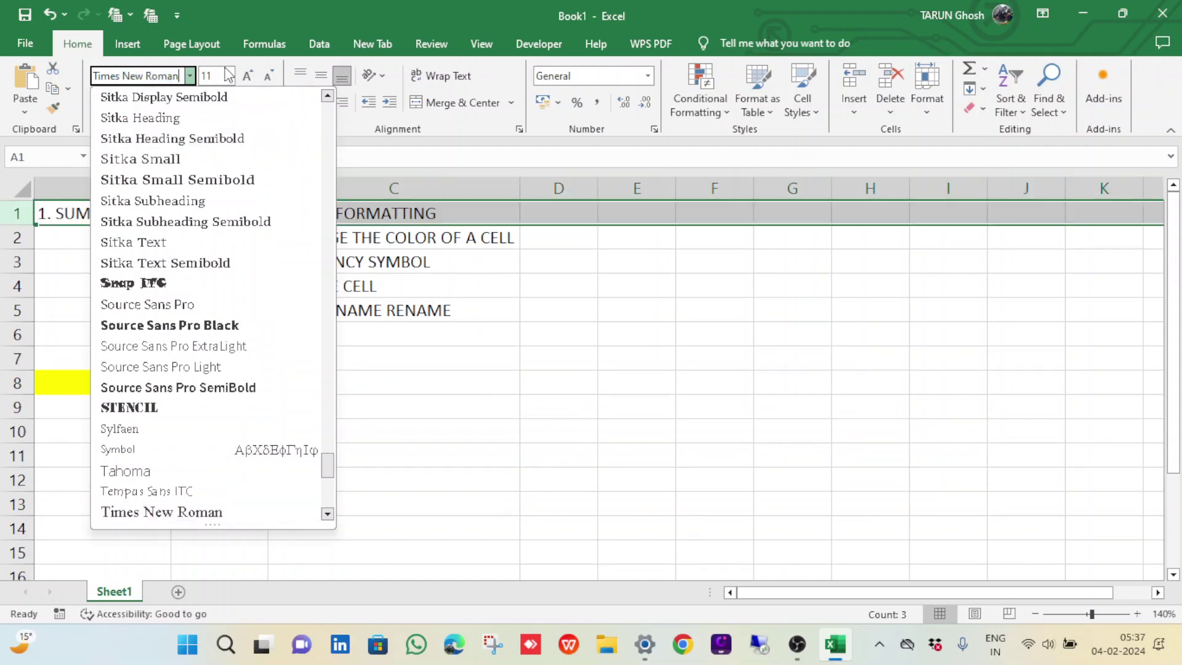
key("Return")
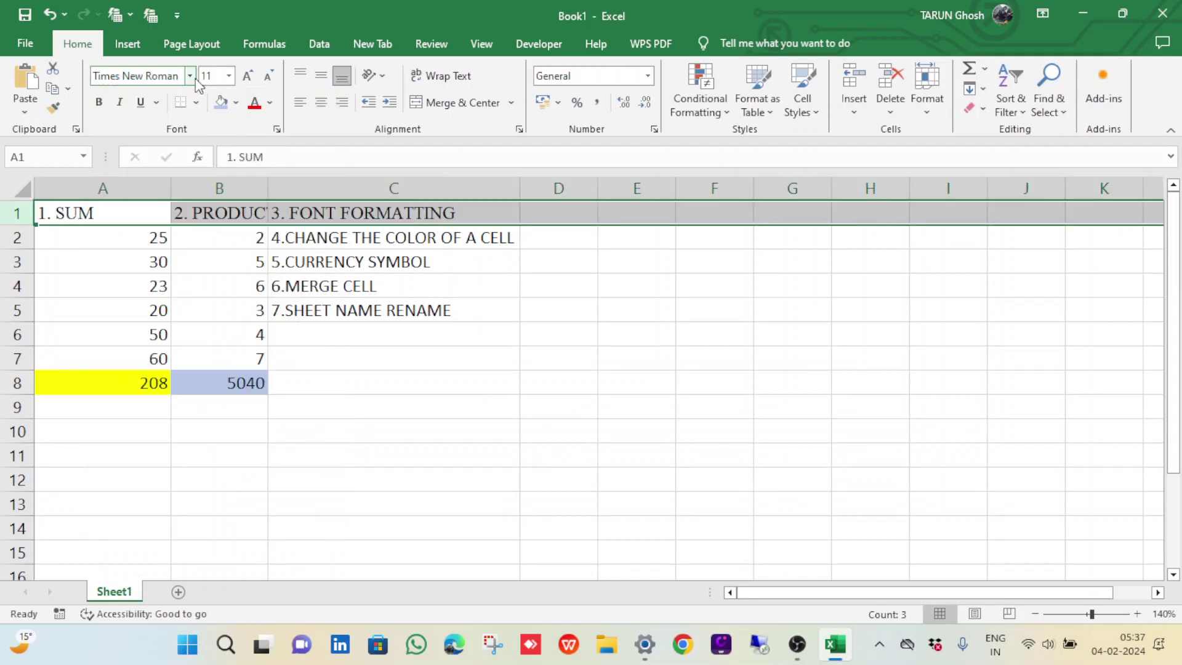
Try Tahoma on the A1 heading, then switch it back to Times New Roman
left_click(192, 215)
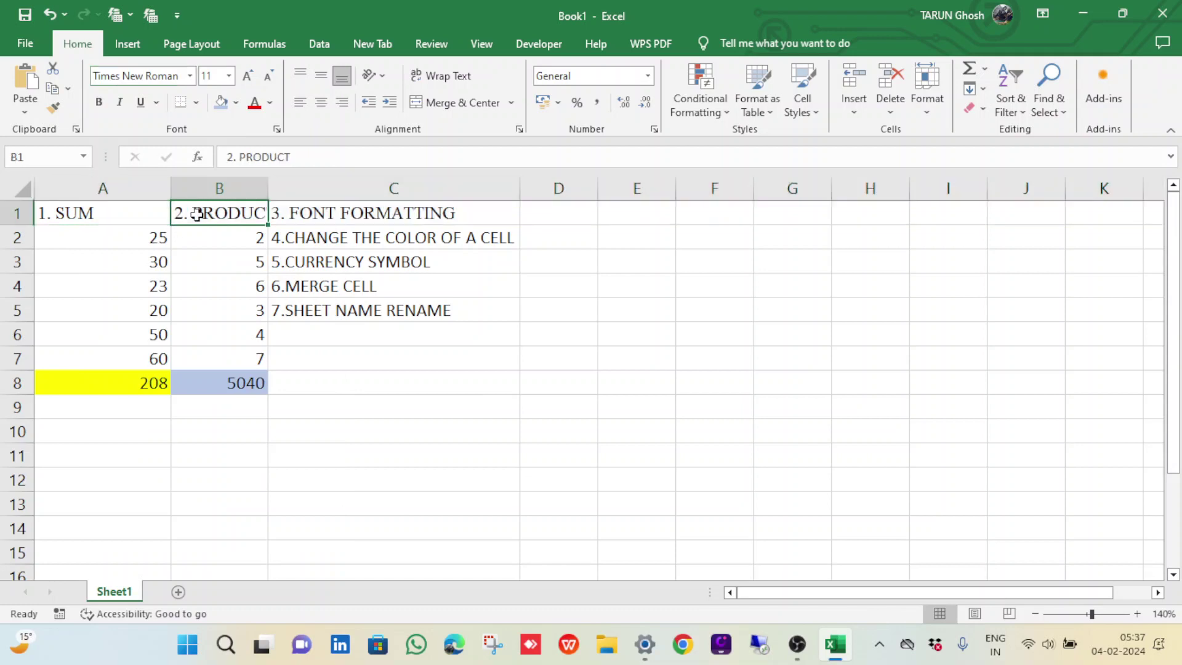
left_click(93, 213)
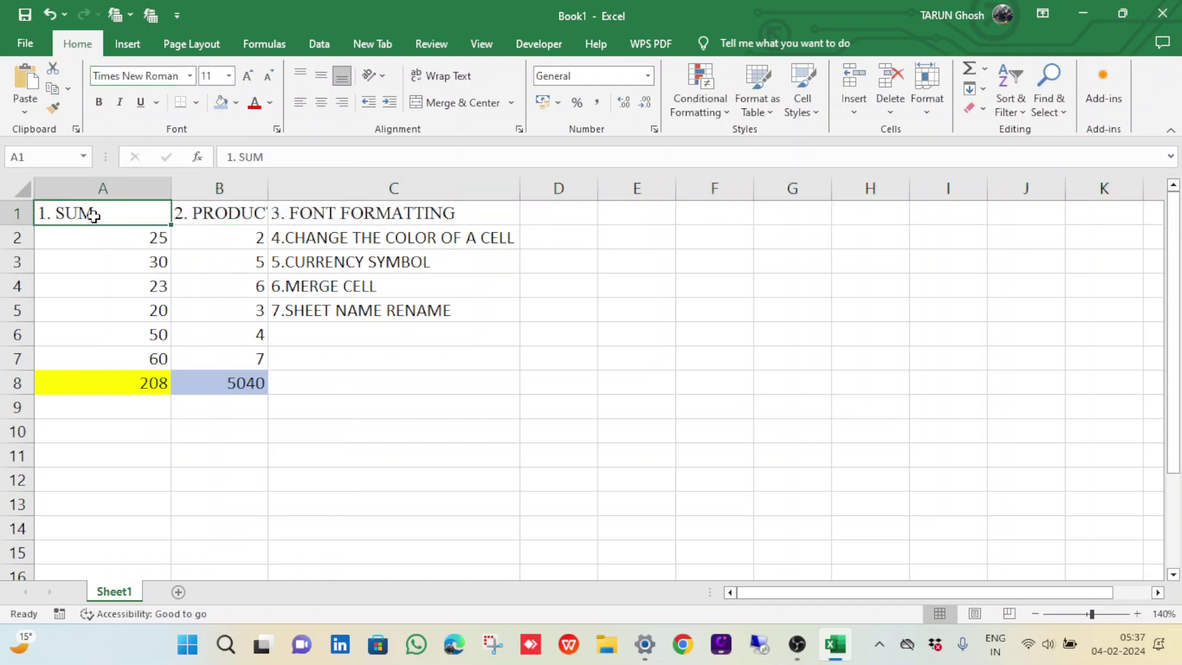
left_click(189, 77)
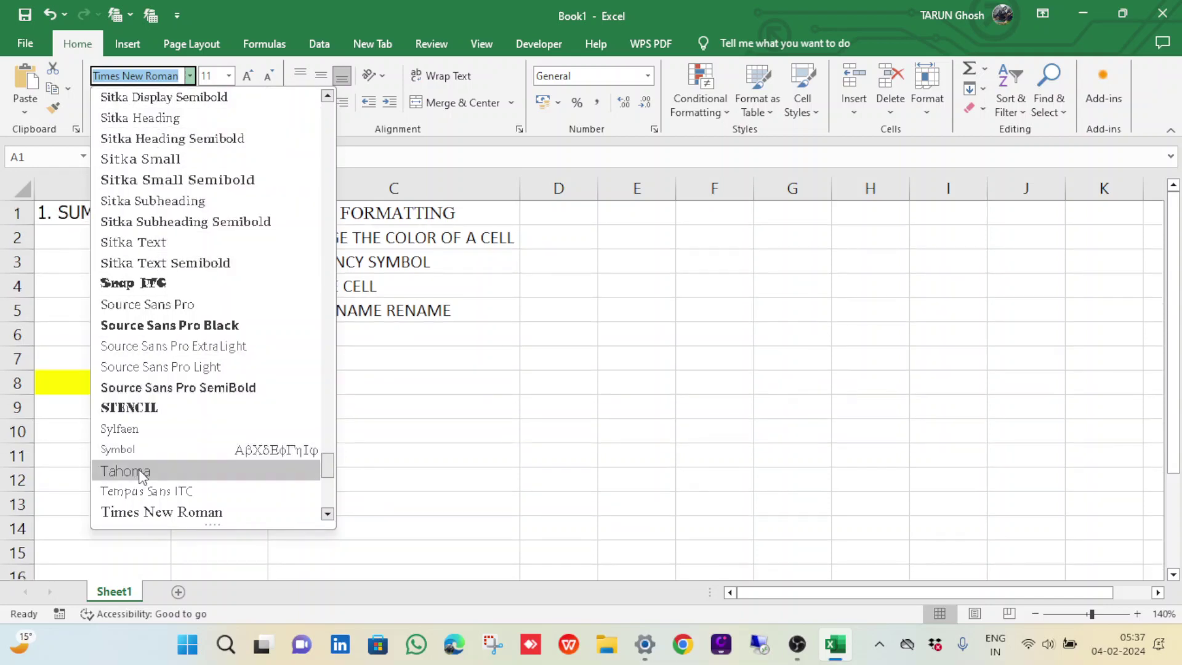
left_click(143, 471)
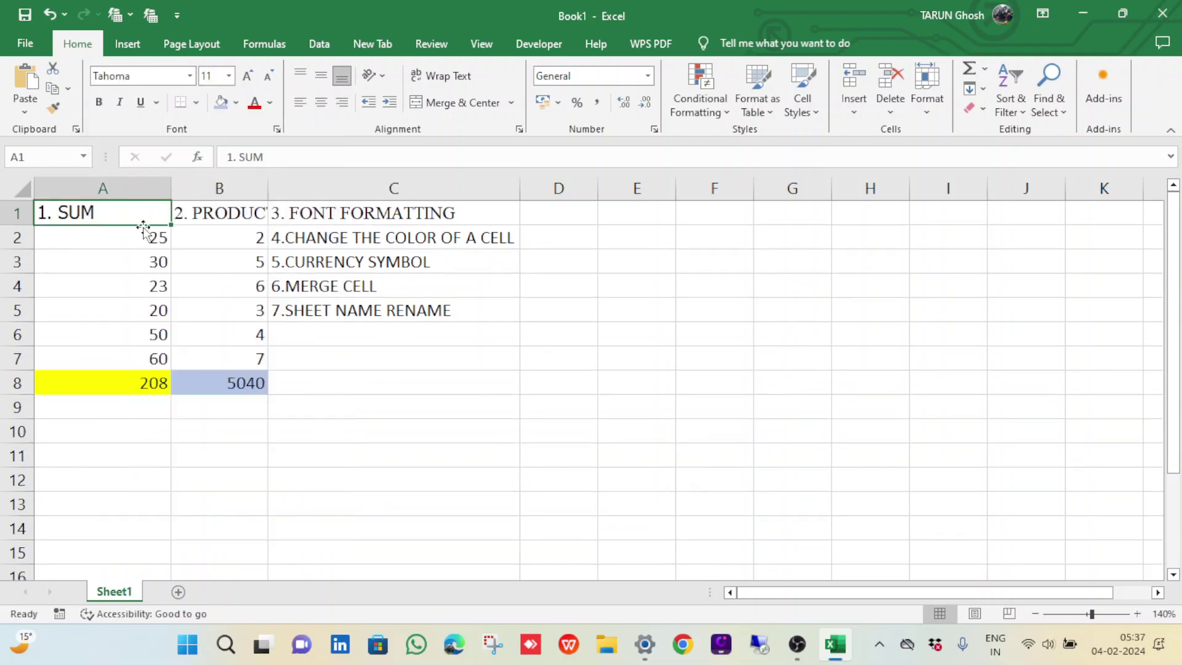
left_click(189, 76)
scroll(149, 331, "down", 5)
scroll(149, 330, "down", 3)
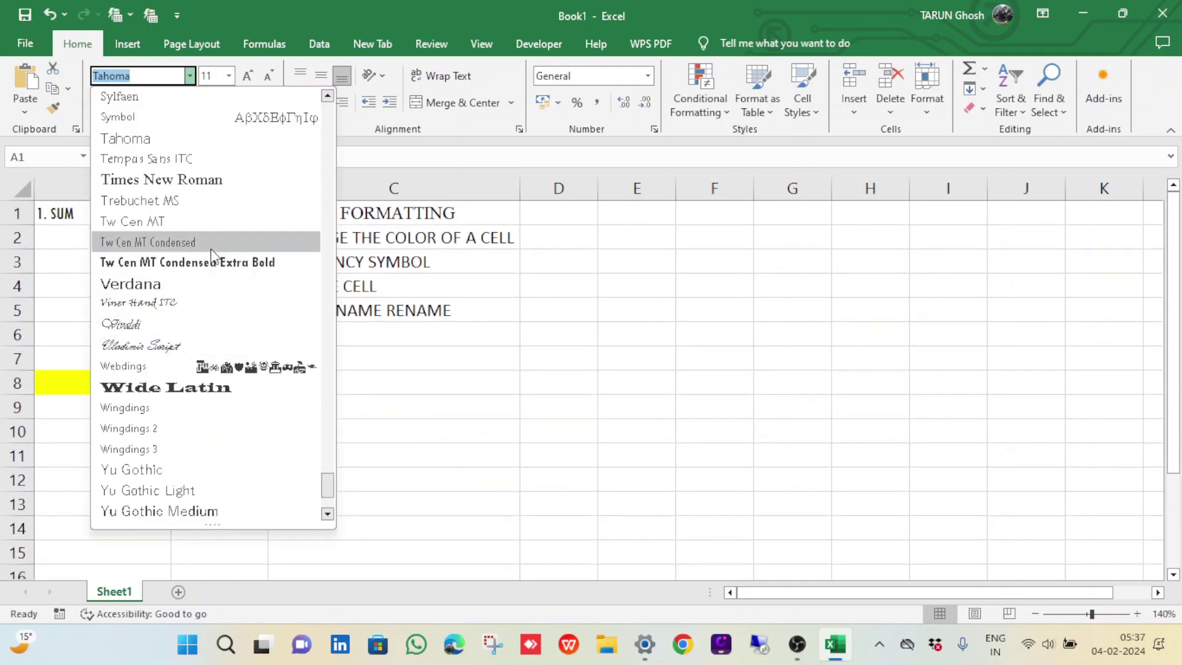
scroll(205, 347, "down", 3)
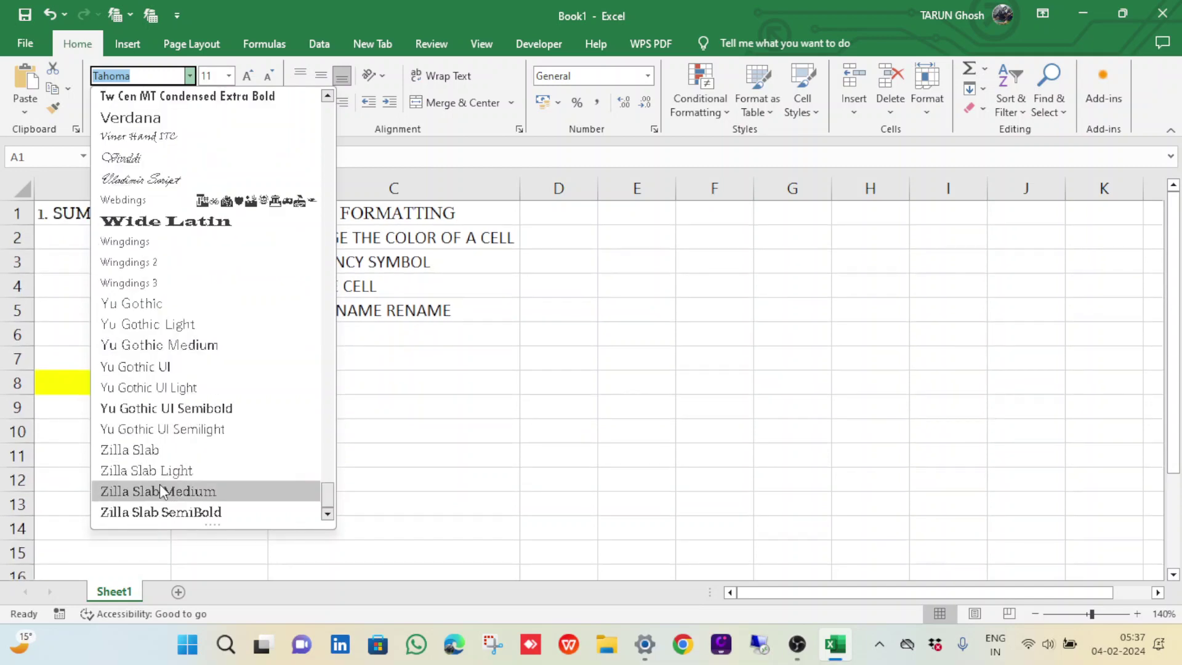
scroll(168, 212, "up", 5)
scroll(168, 206, "up", 2)
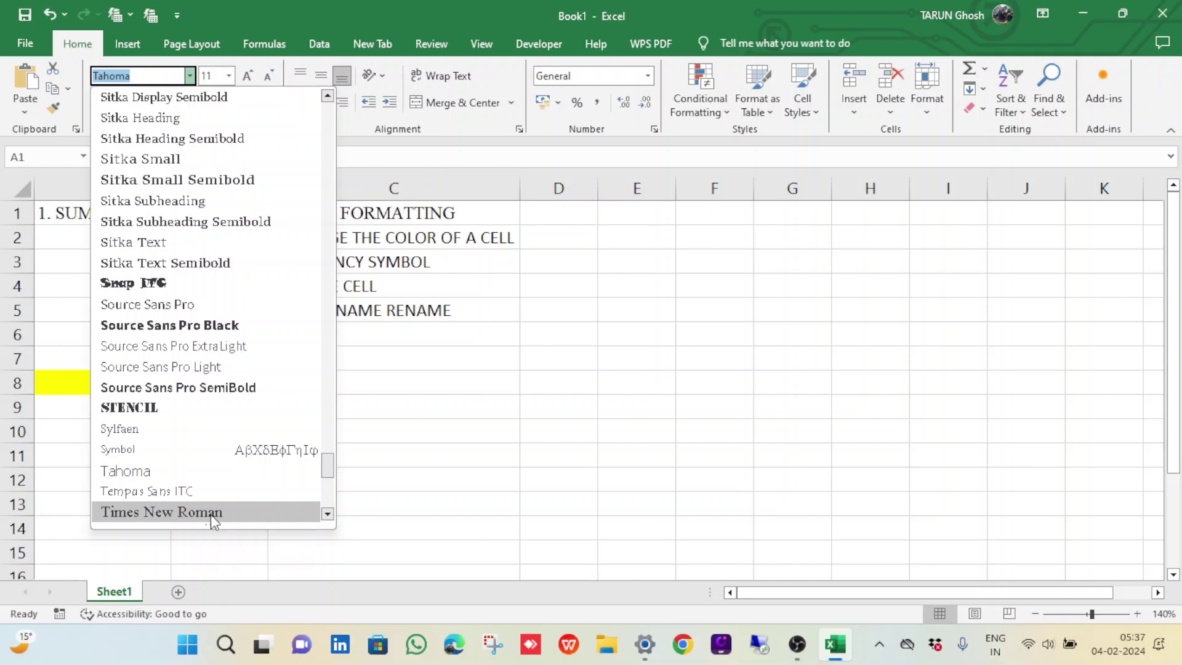
left_click(211, 514)
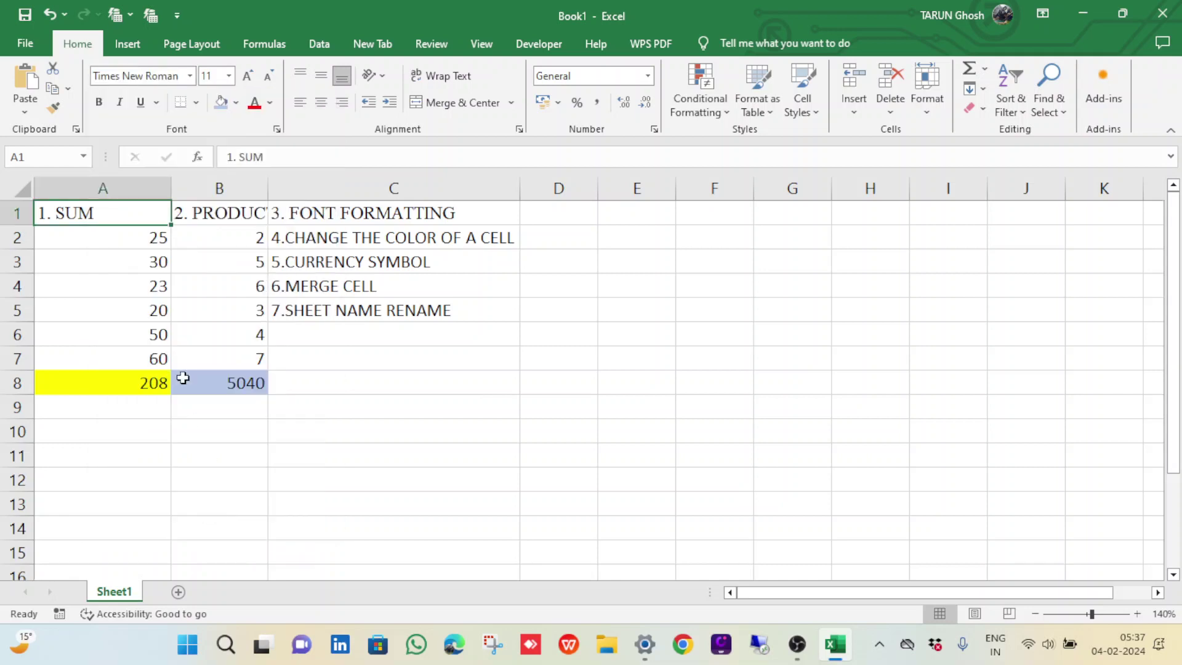
left_click(228, 76)
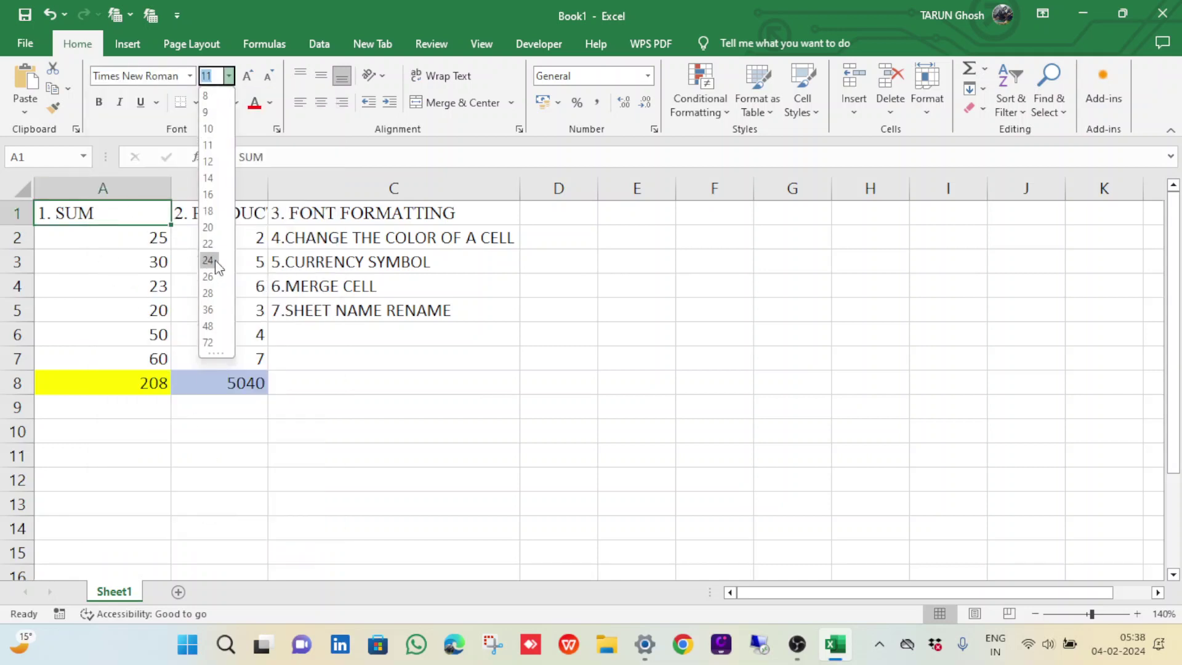
Set the 1. SUM heading in A1 to font size 20
left_click(131, 217)
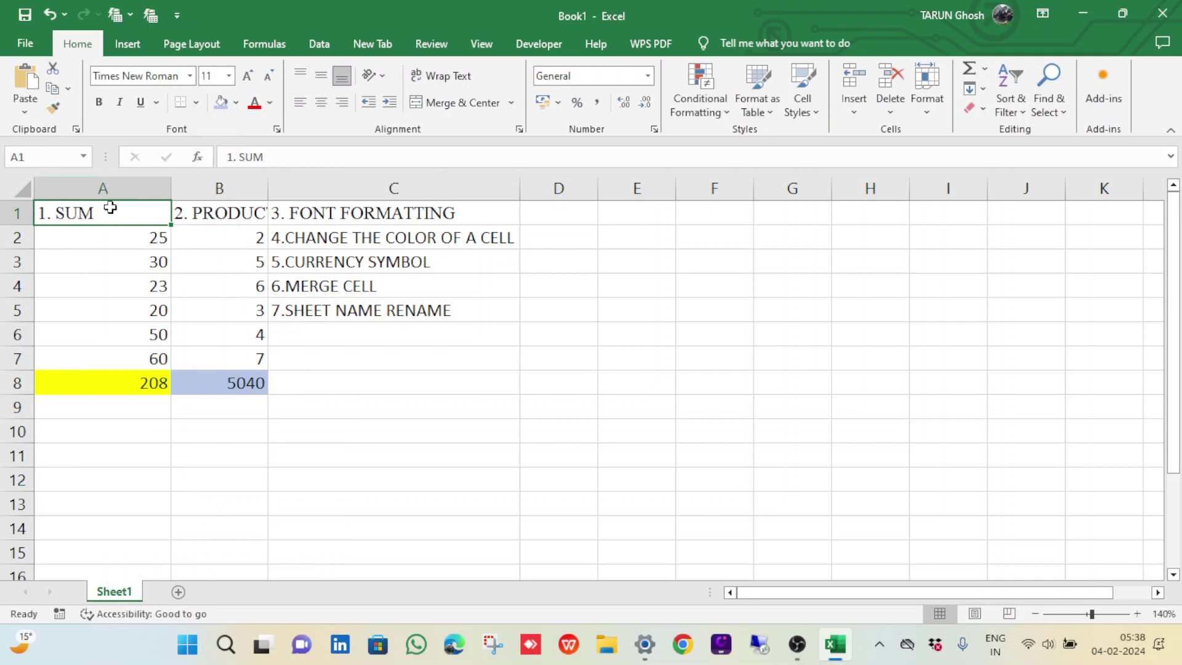
left_click(92, 261)
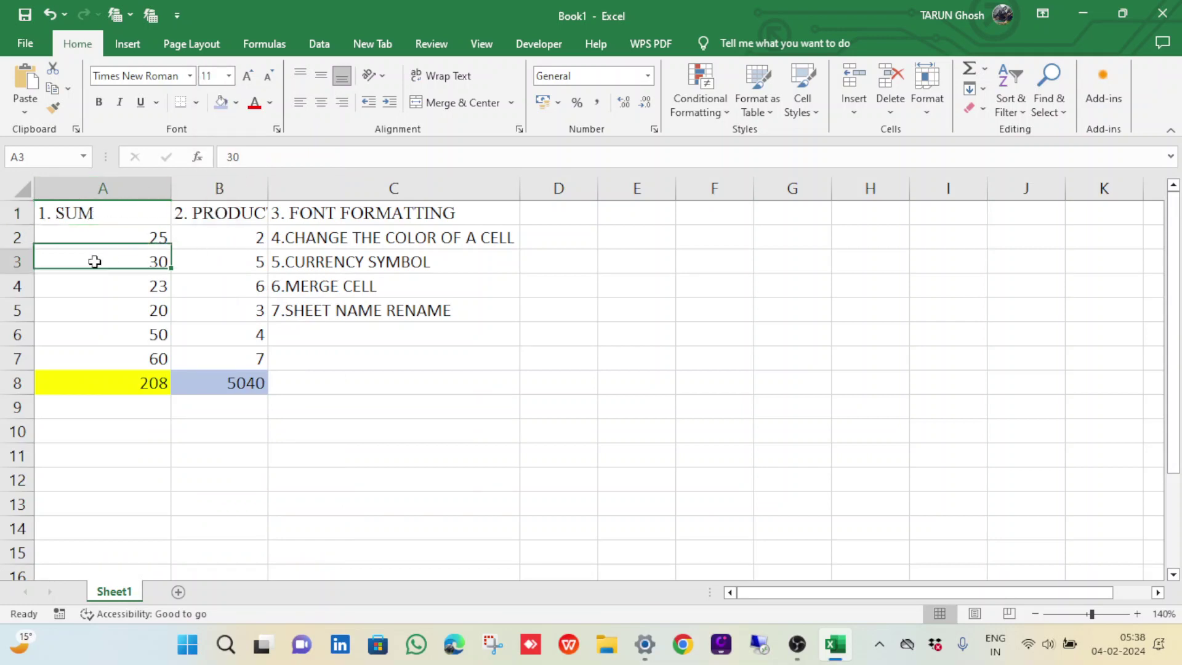
left_click(95, 214)
left_click(229, 76)
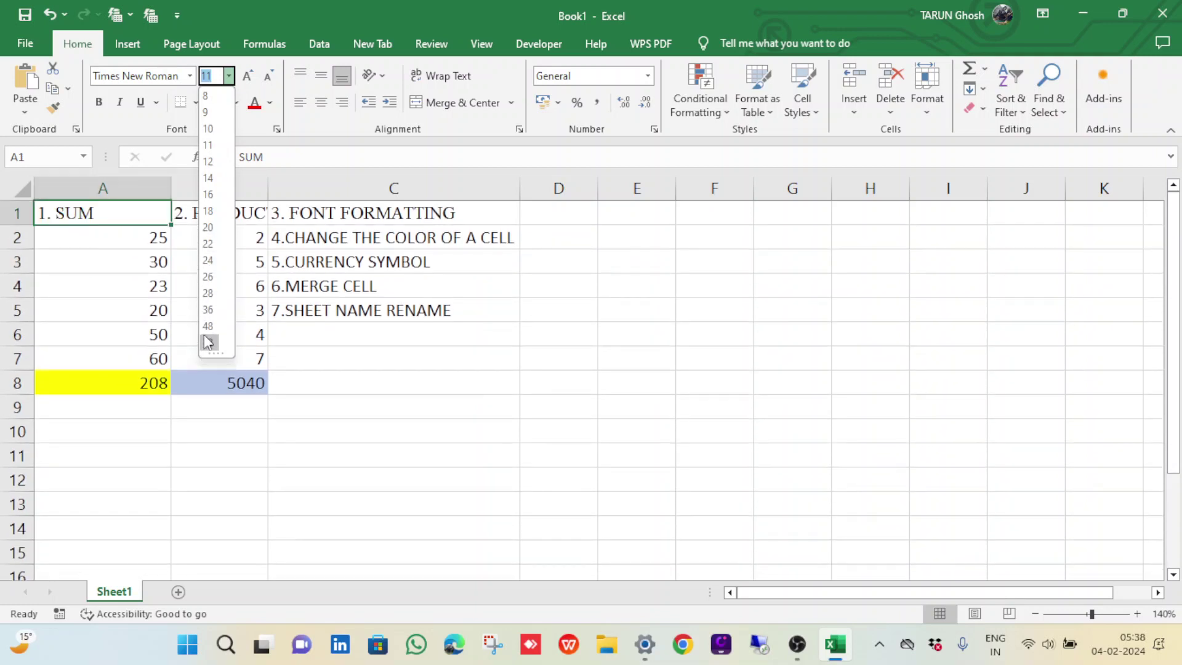
left_click(209, 228)
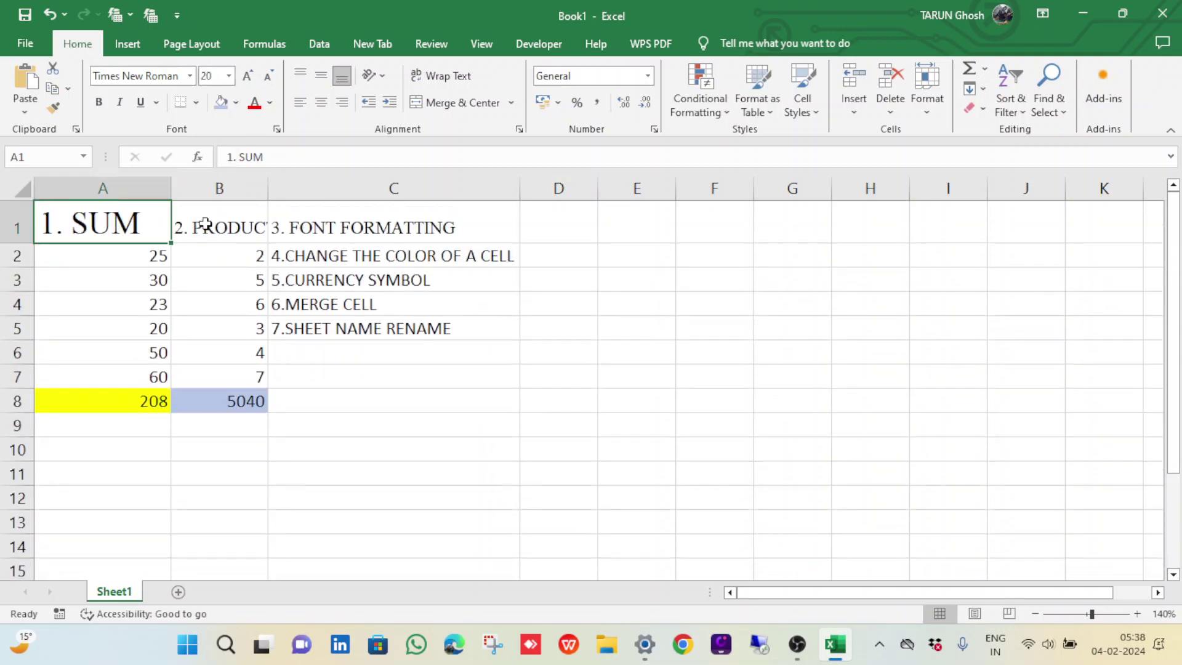
Step the heading font up to 26 and back down to 20, then make it bold
left_click(247, 75)
left_click(248, 76)
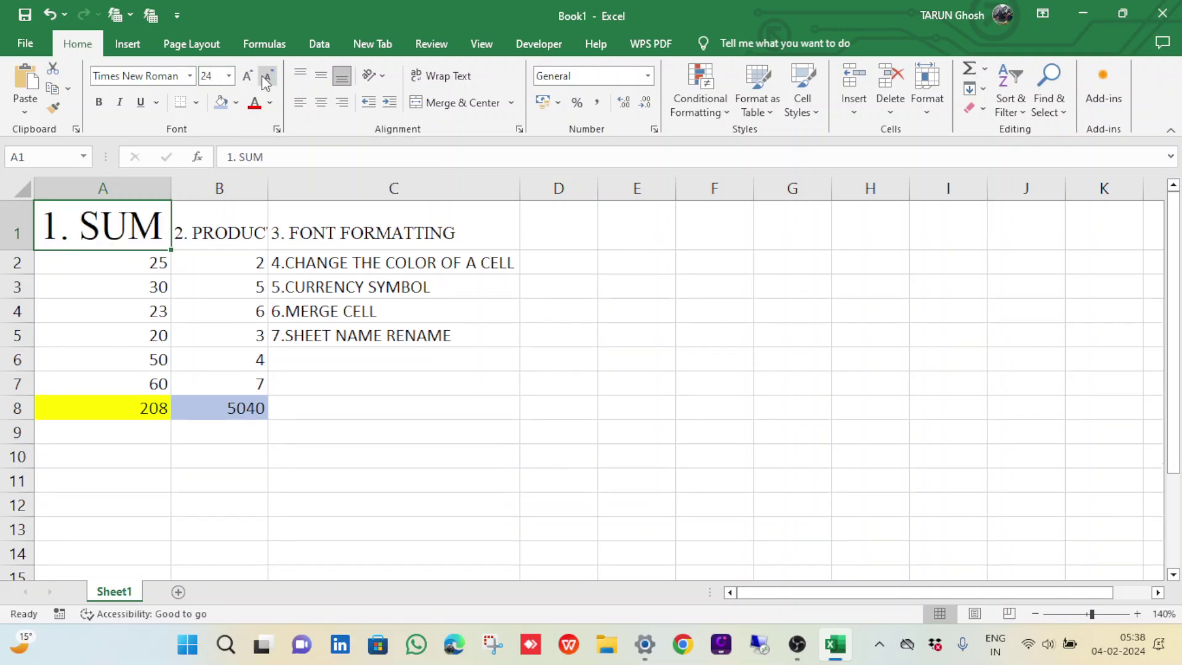
left_click(248, 75)
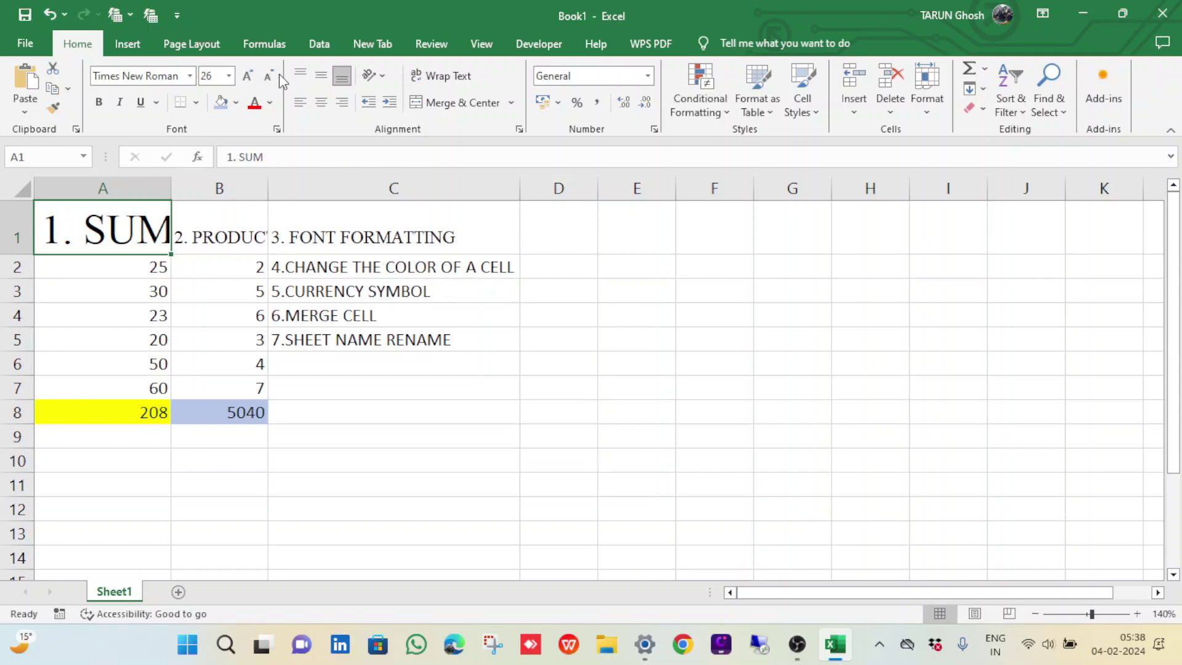
left_click(268, 76)
left_click(269, 76)
left_click(269, 76)
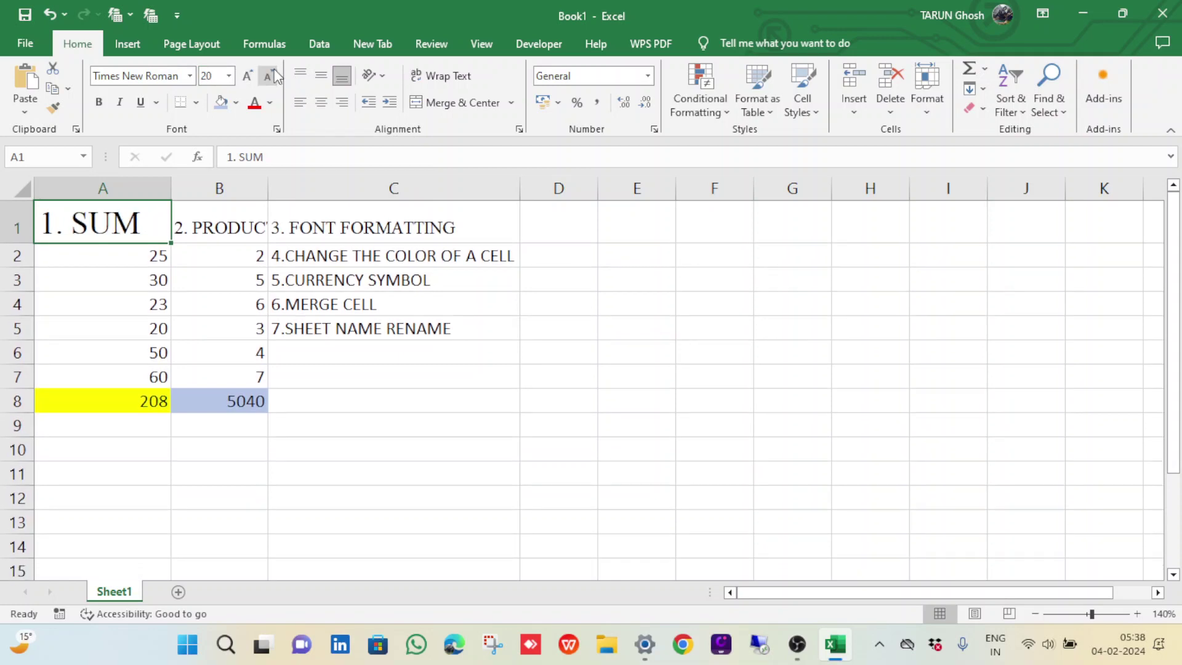
left_click(99, 102)
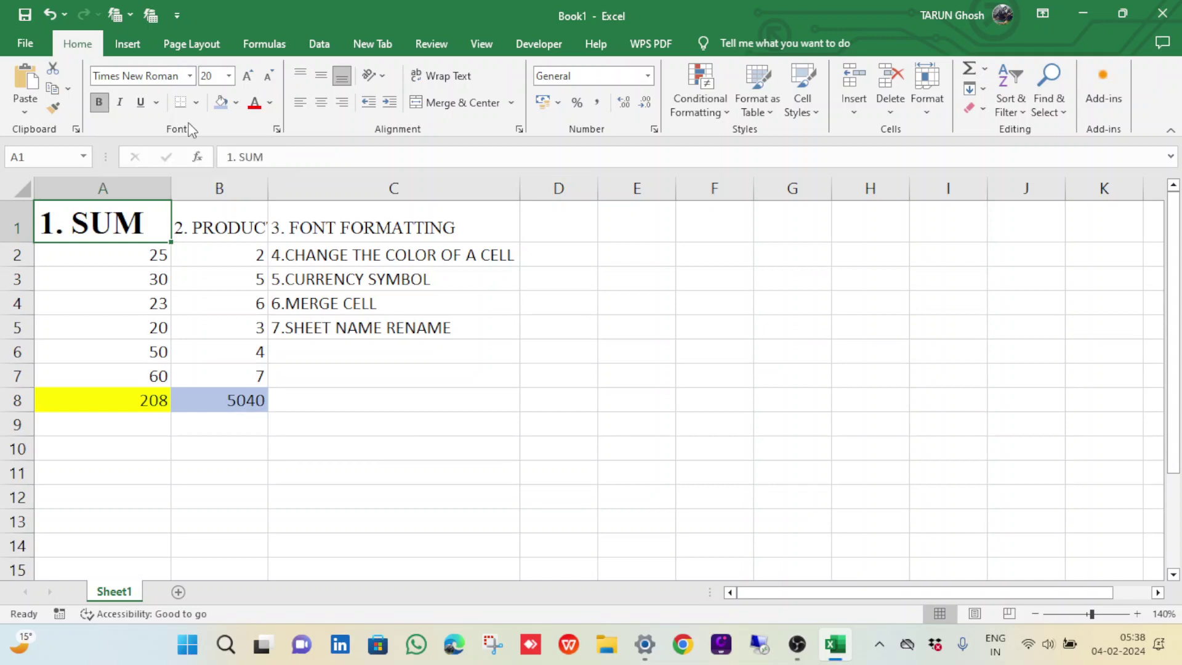
Add italic and underline to the bold 1. SUM heading in A1
left_click(121, 102)
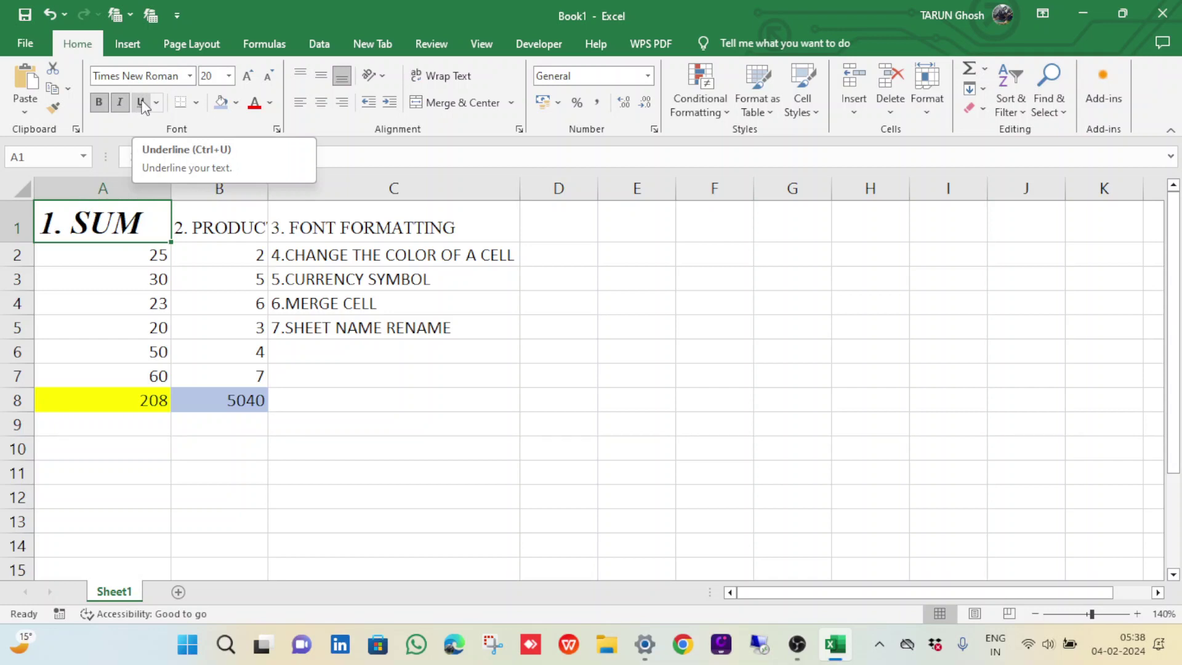
left_click(141, 102)
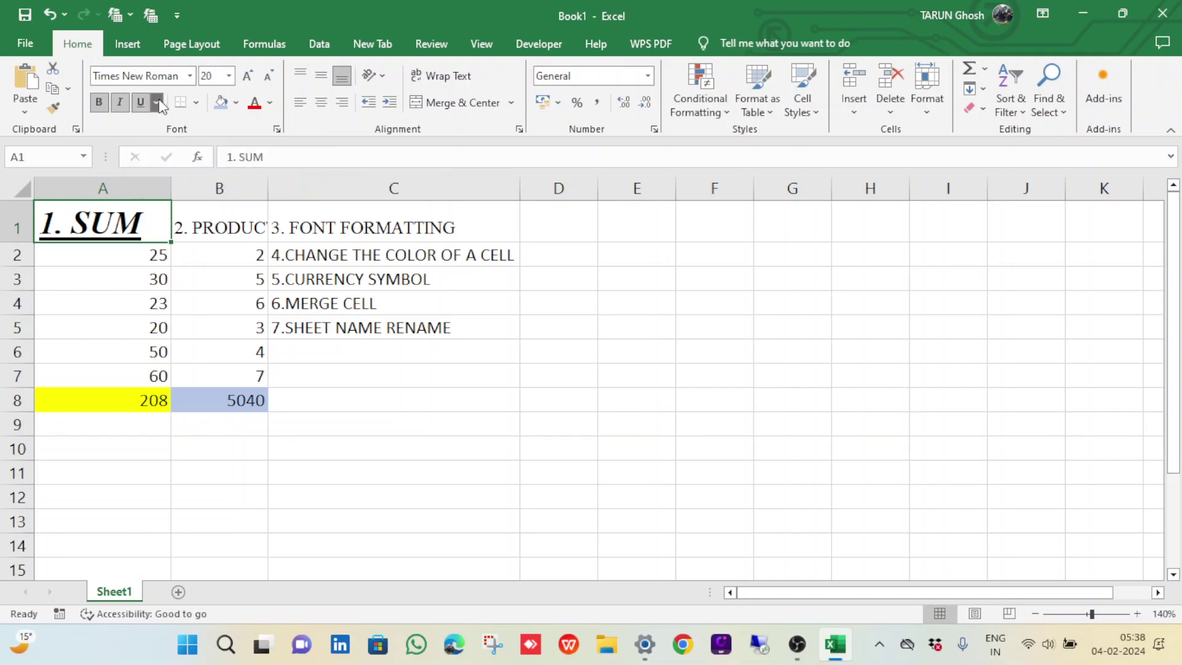
left_click(196, 103)
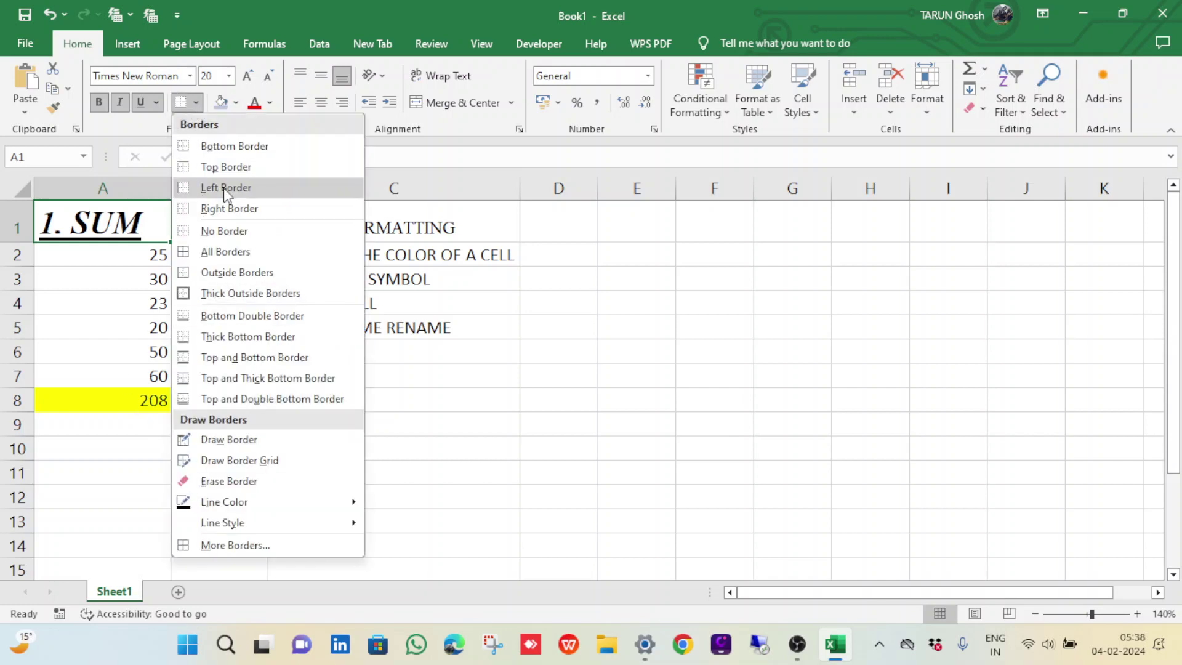
Apply All Borders to every cell of the A1:C8 table
left_click(216, 251)
left_click(48, 320)
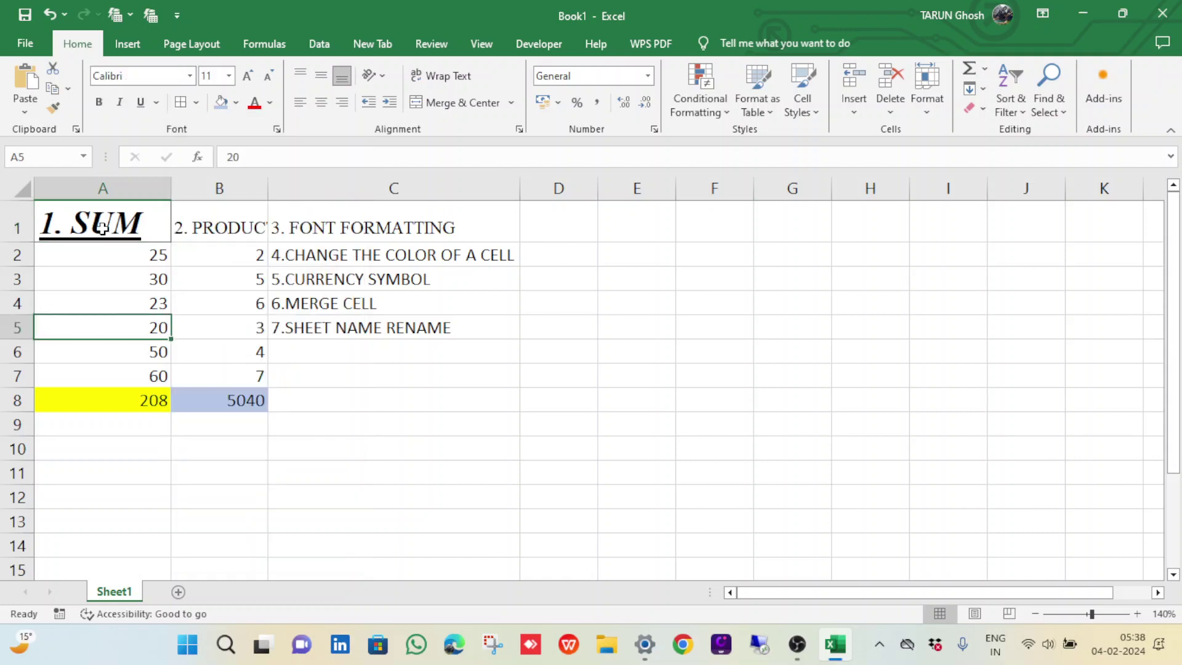
left_click(102, 227)
key("shift+Right")
key("shift+Right")
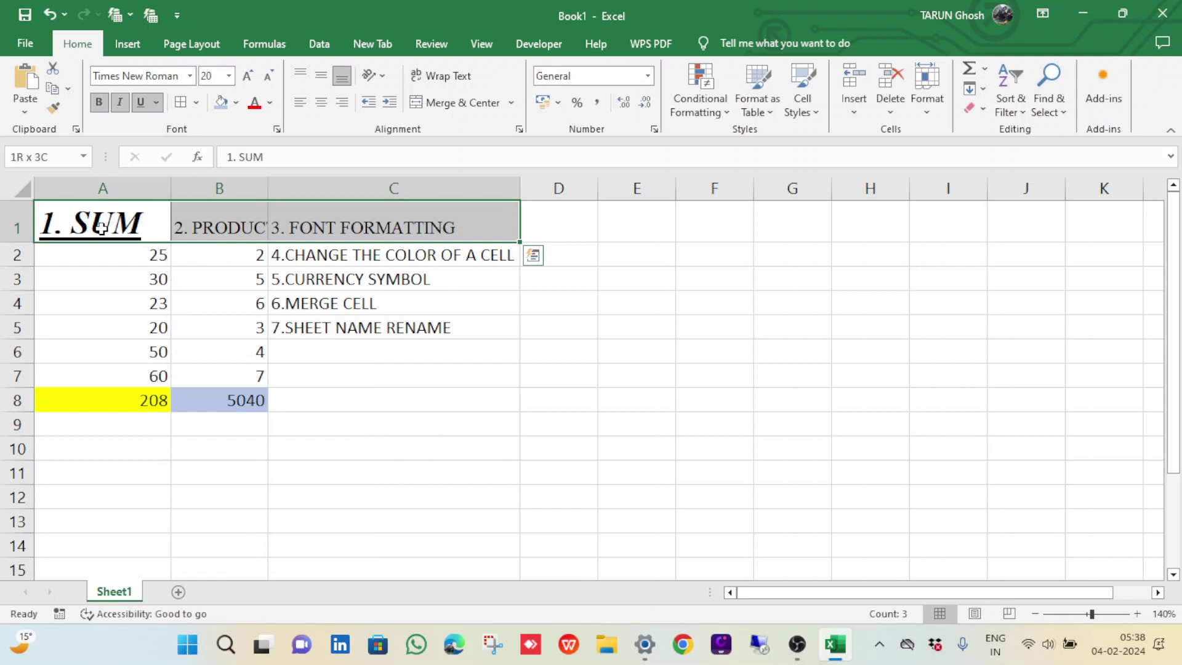
key("shift+Down")
key("shift+Down")
key("shift+Down")
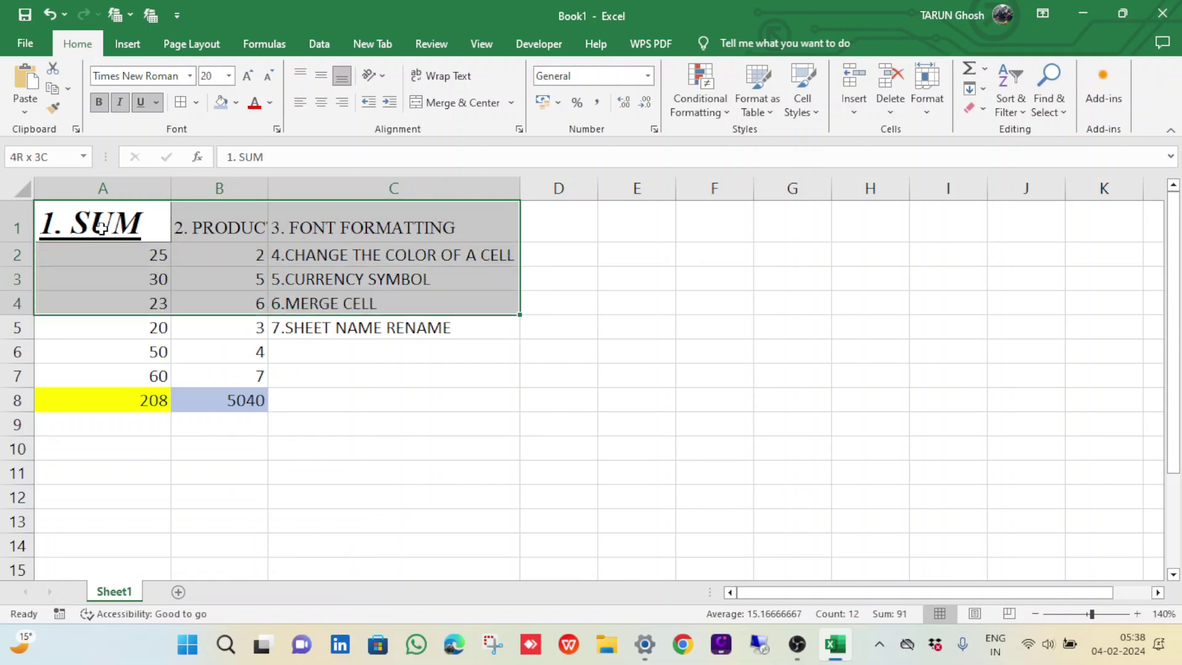
key("shift+Down")
key("shift+Down")
key("shift+Down")
key("shift+Down")
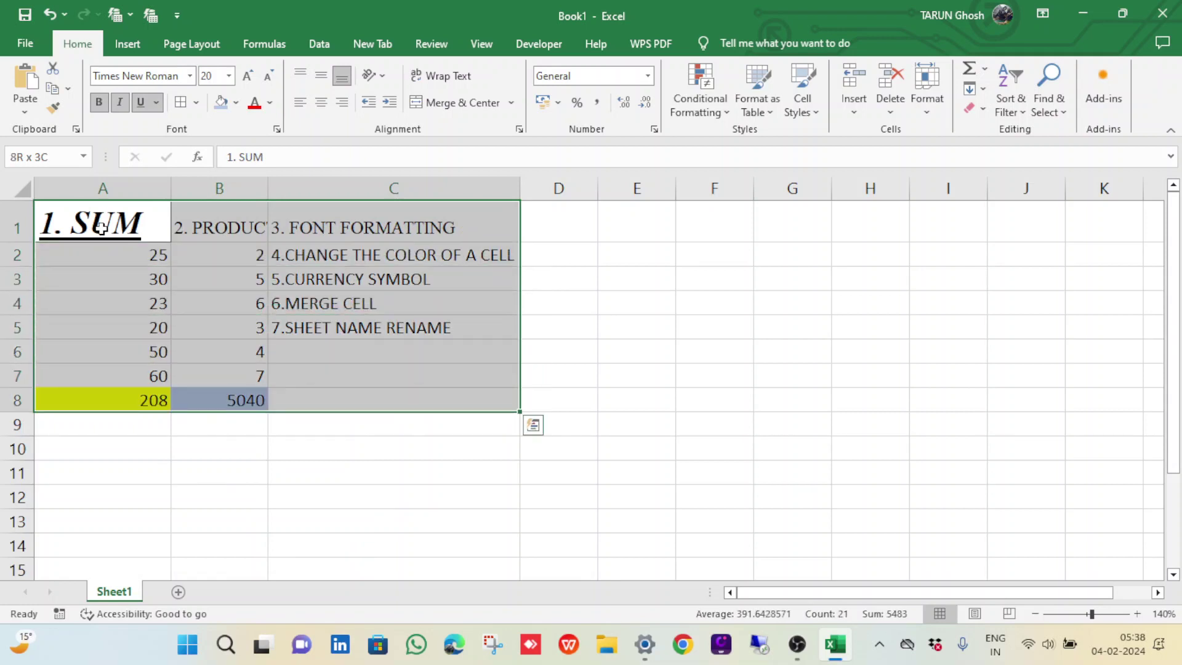
left_click(197, 104)
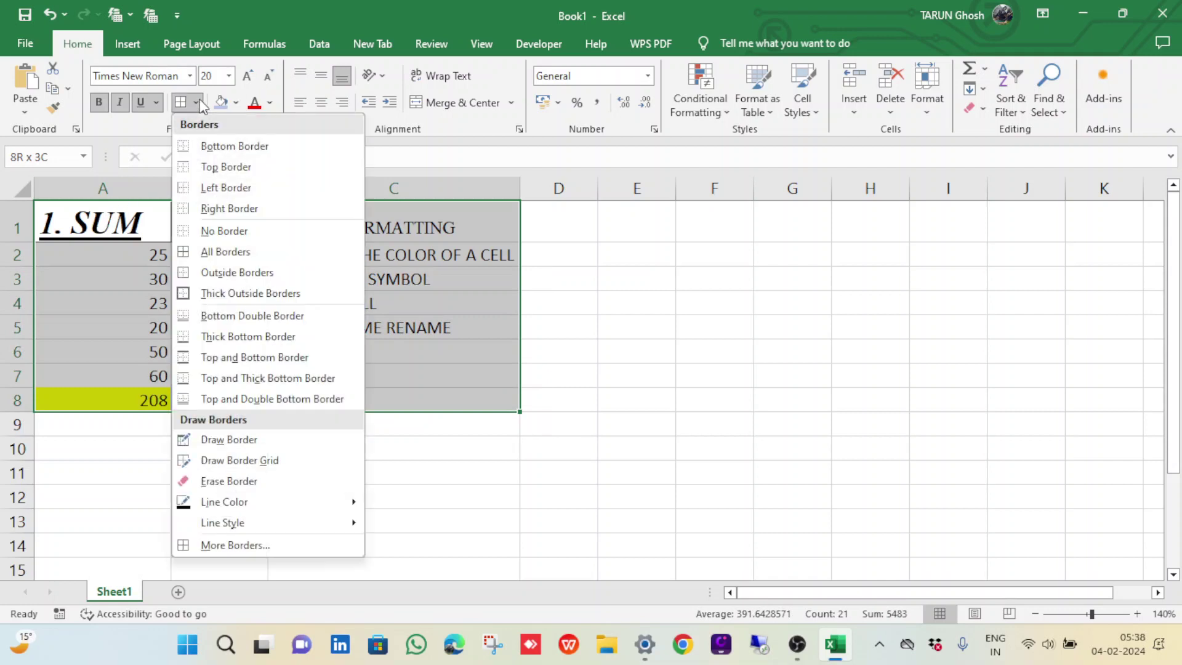
left_click(248, 252)
left_click(580, 350)
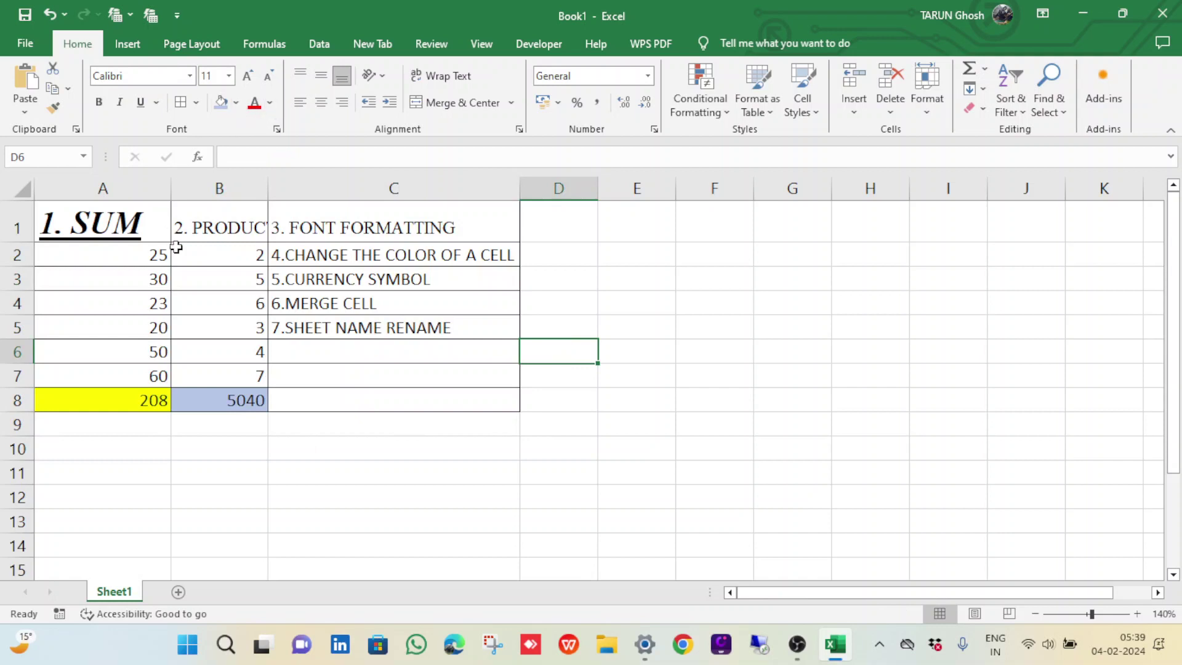
AutoFit column B so 2. PRODUCT shows in full
double_click(269, 182)
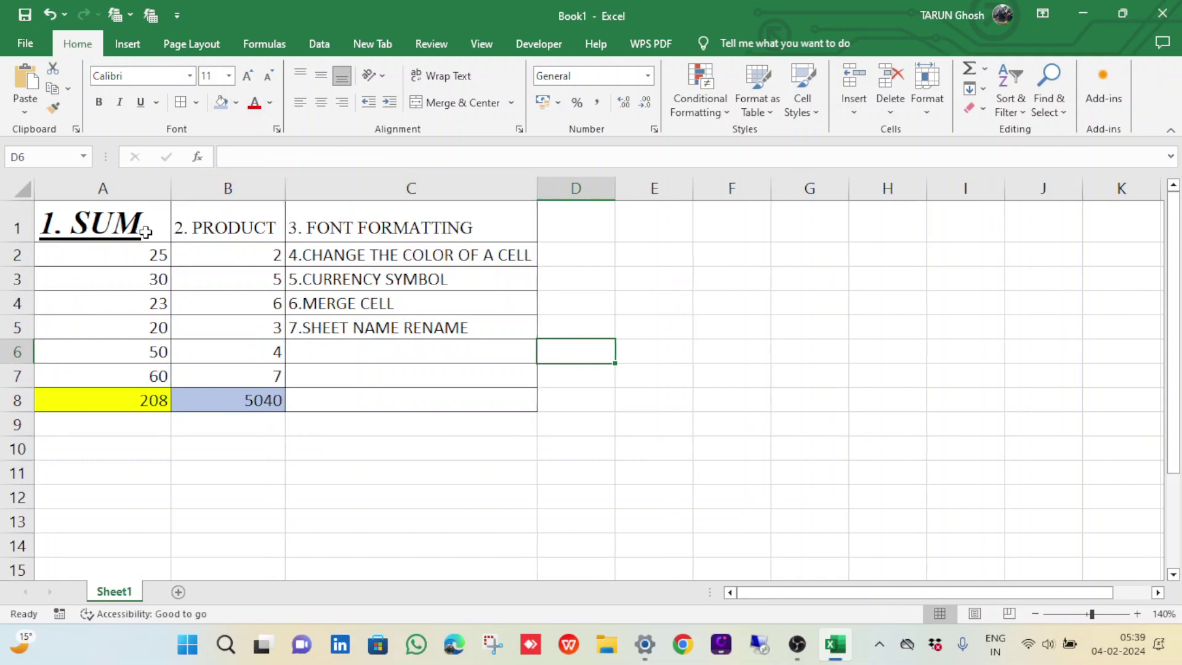
left_click(146, 231)
left_click(222, 103)
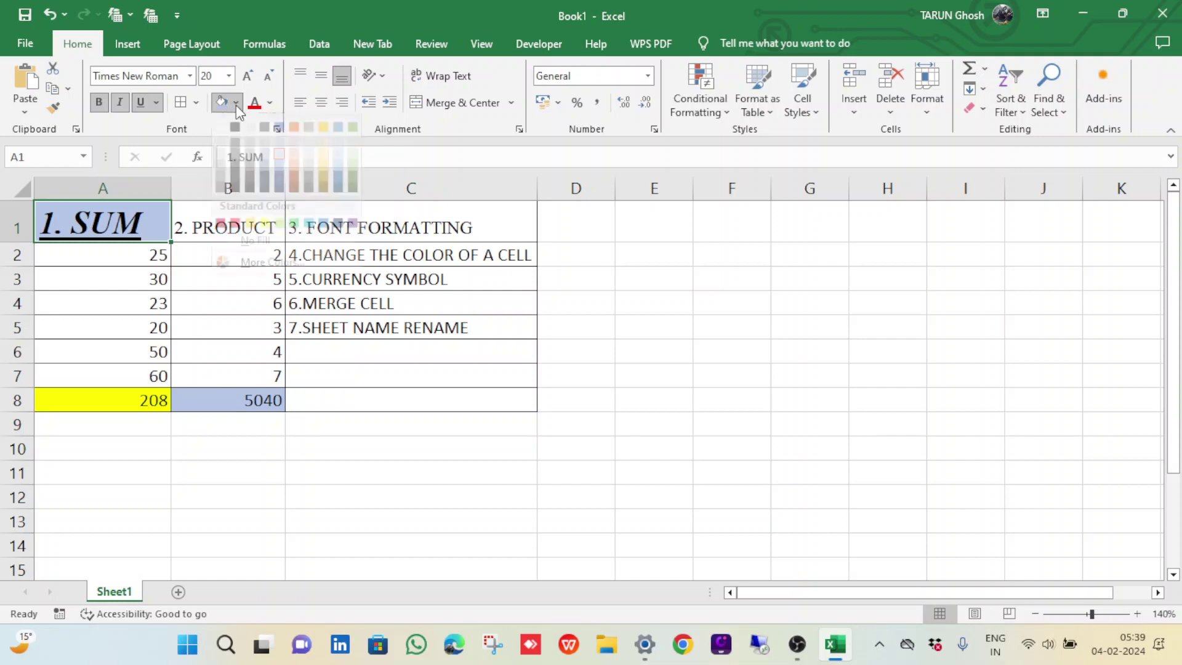
Fill heading cell A1 with a green theme colour
left_click(235, 103)
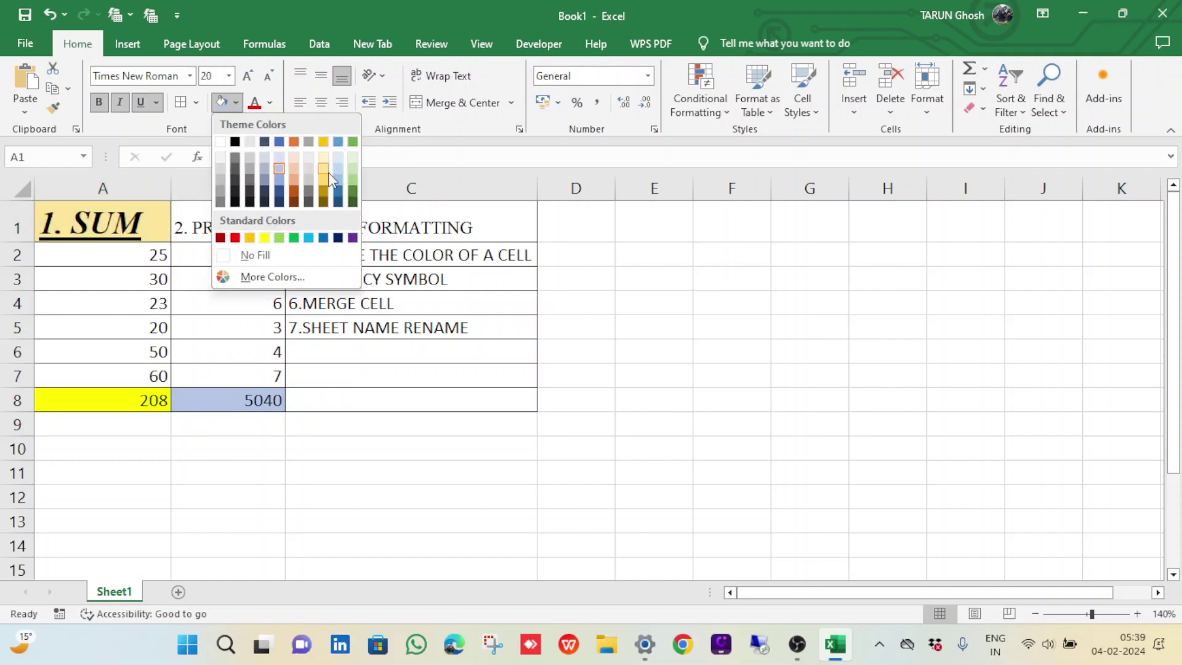
left_click(352, 180)
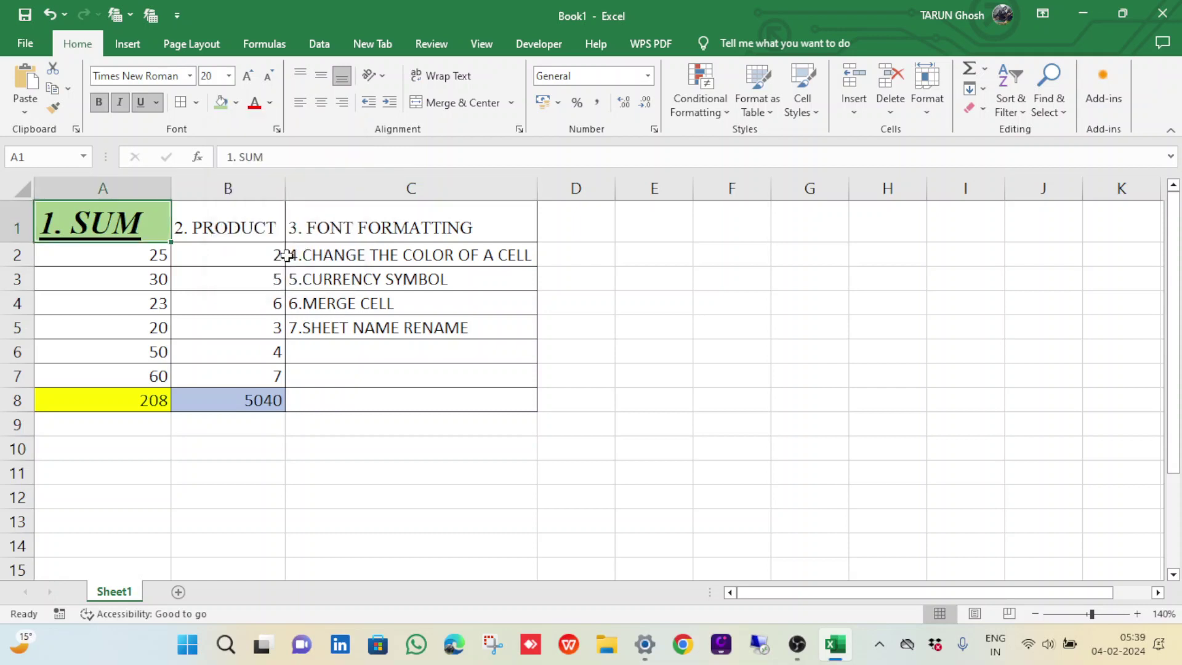
left_click(272, 103)
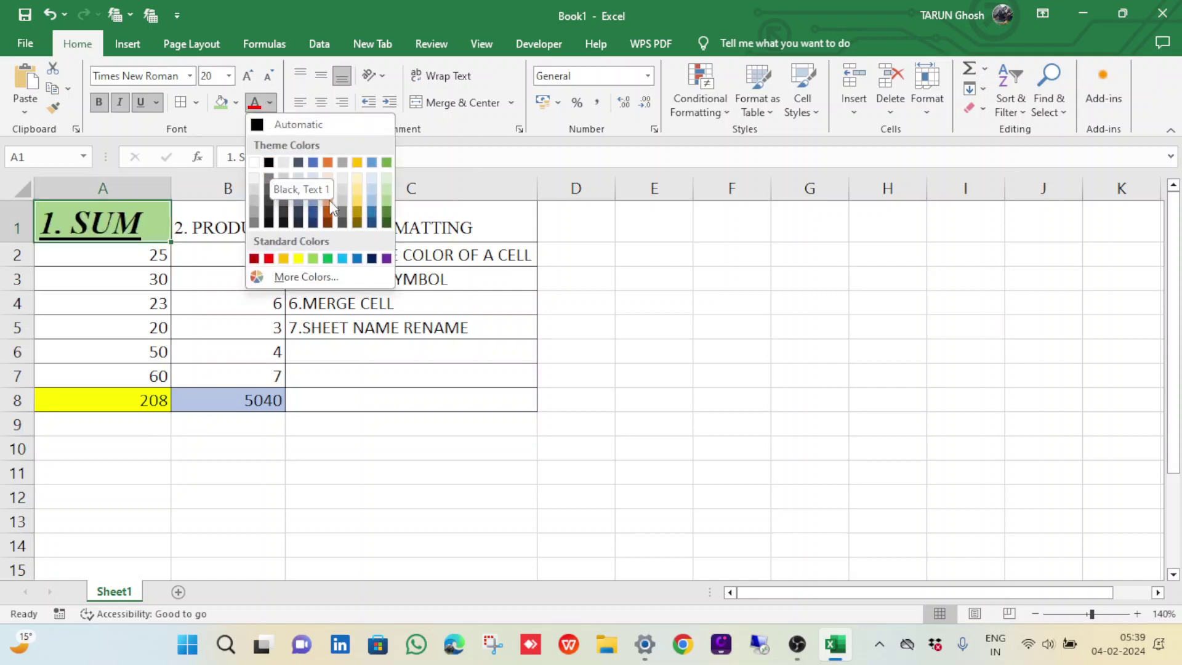
Colour the 1. SUM heading text a custom muted blue-grey
left_click(372, 212)
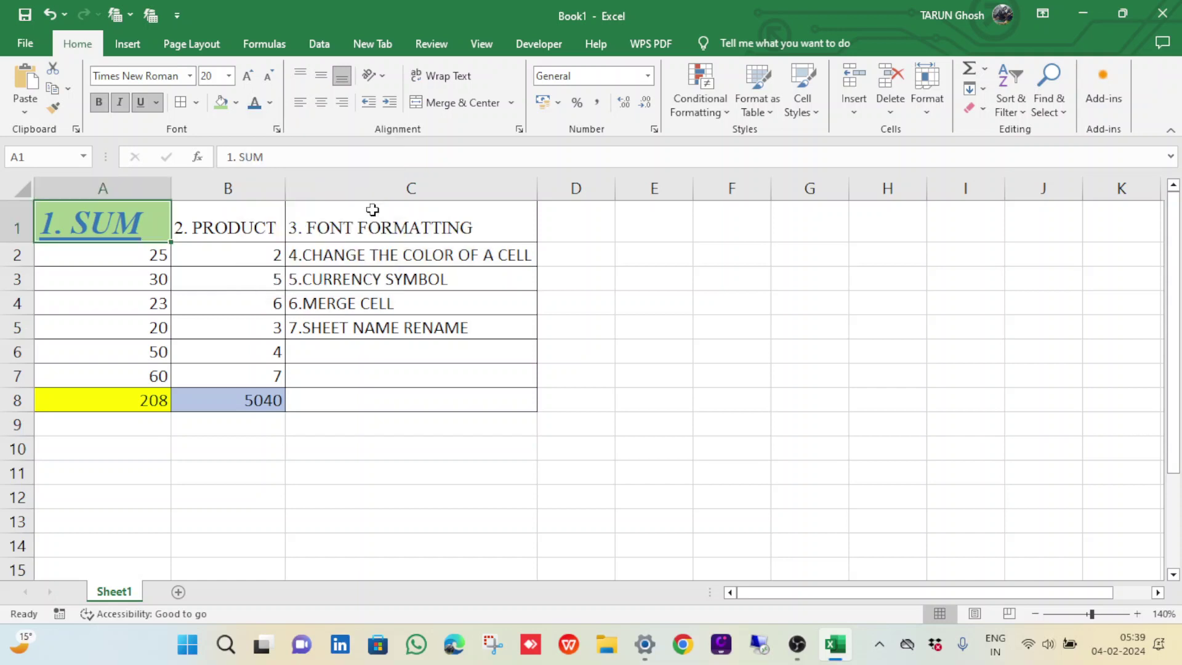
left_click(269, 103)
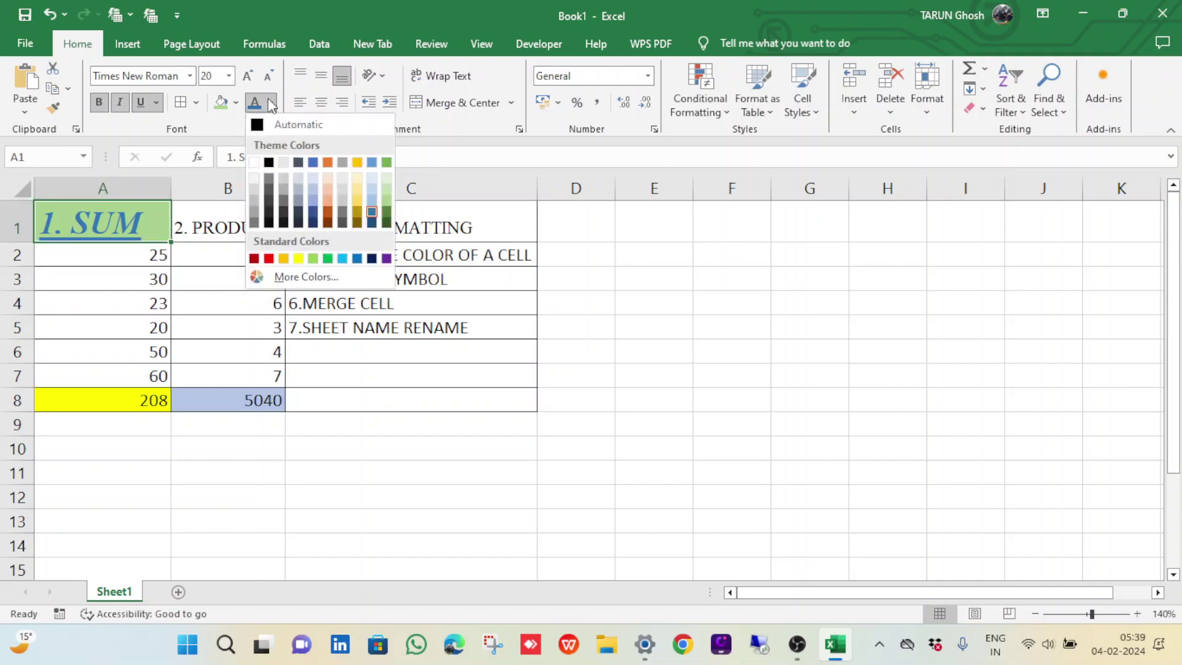
left_click(300, 277)
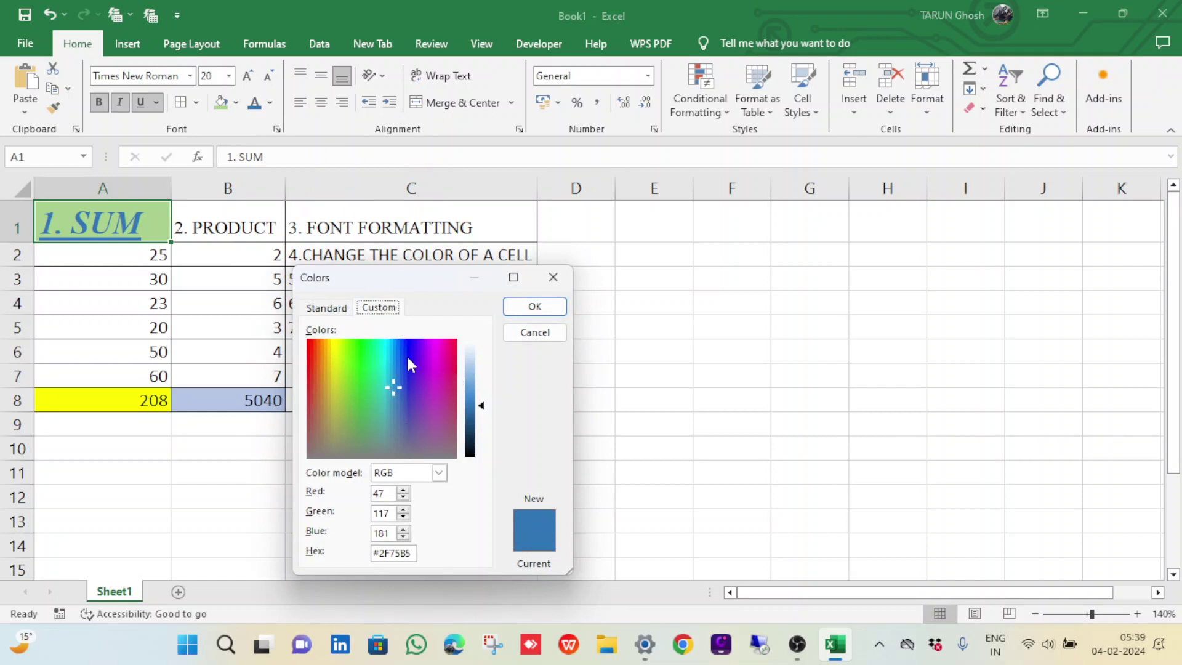
left_click(390, 413)
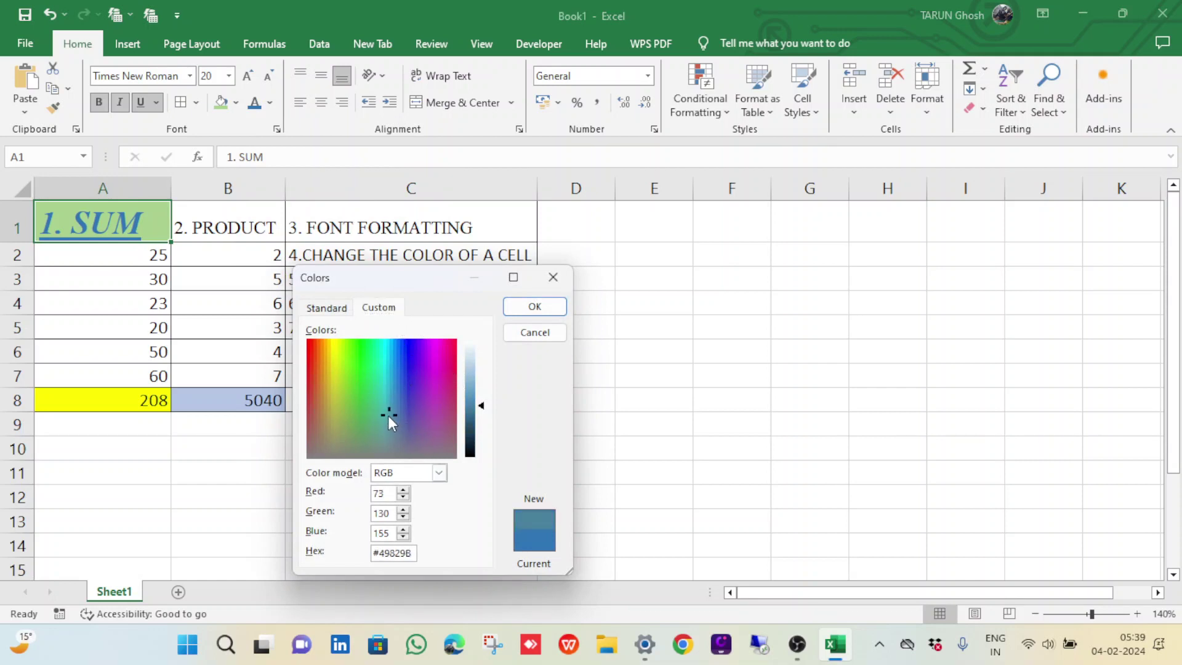
key("Return")
left_click(387, 416)
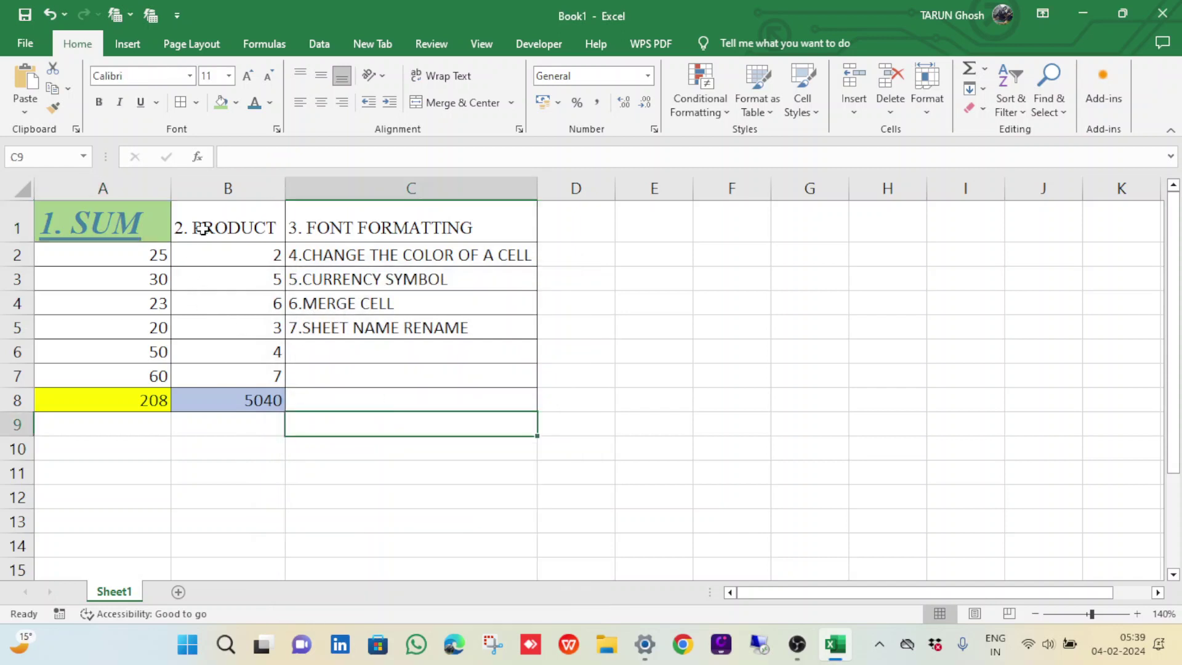
Give cell A1 the light green standard fill colour
left_click(203, 229)
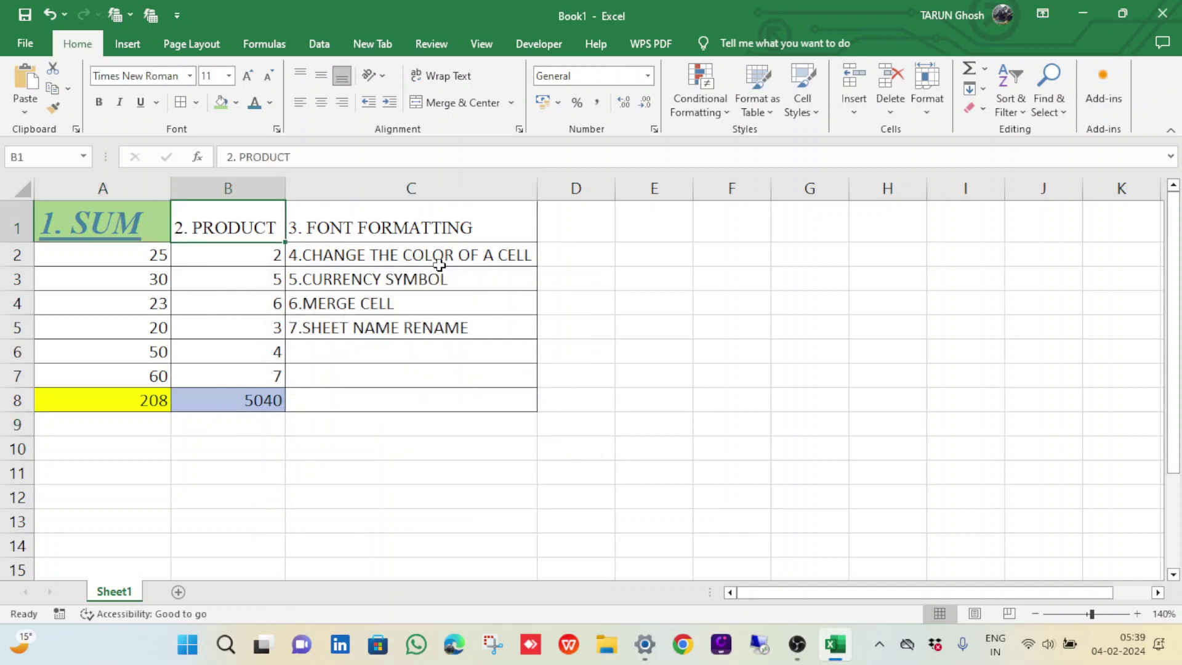
left_click(349, 257)
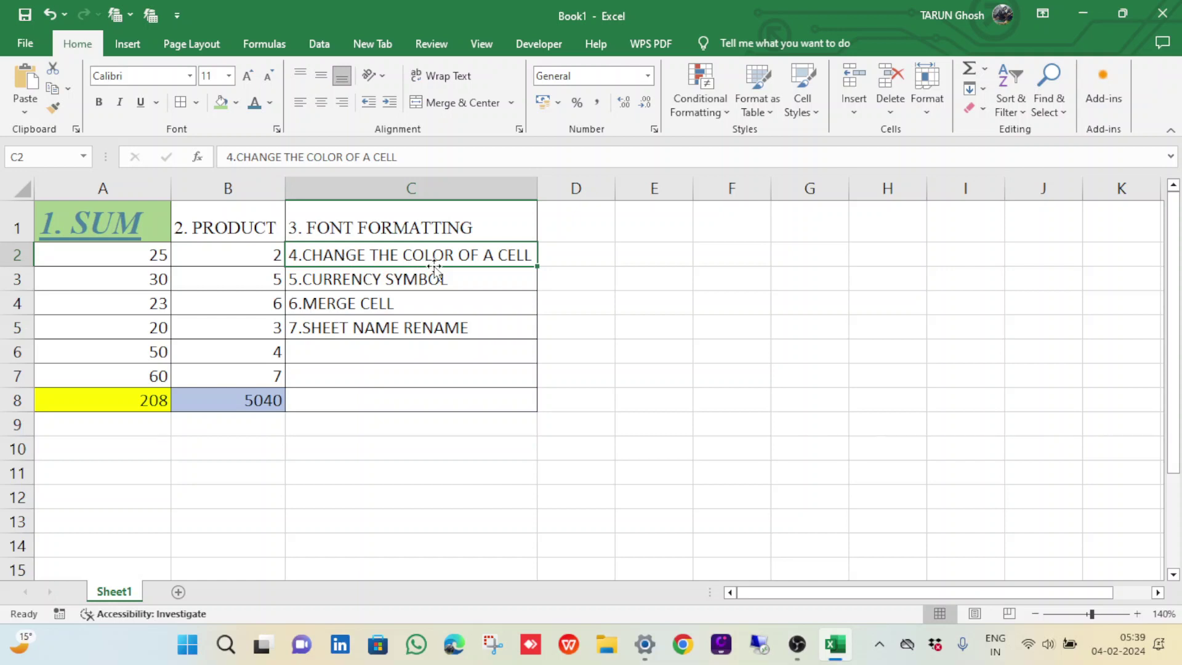
left_click(123, 225)
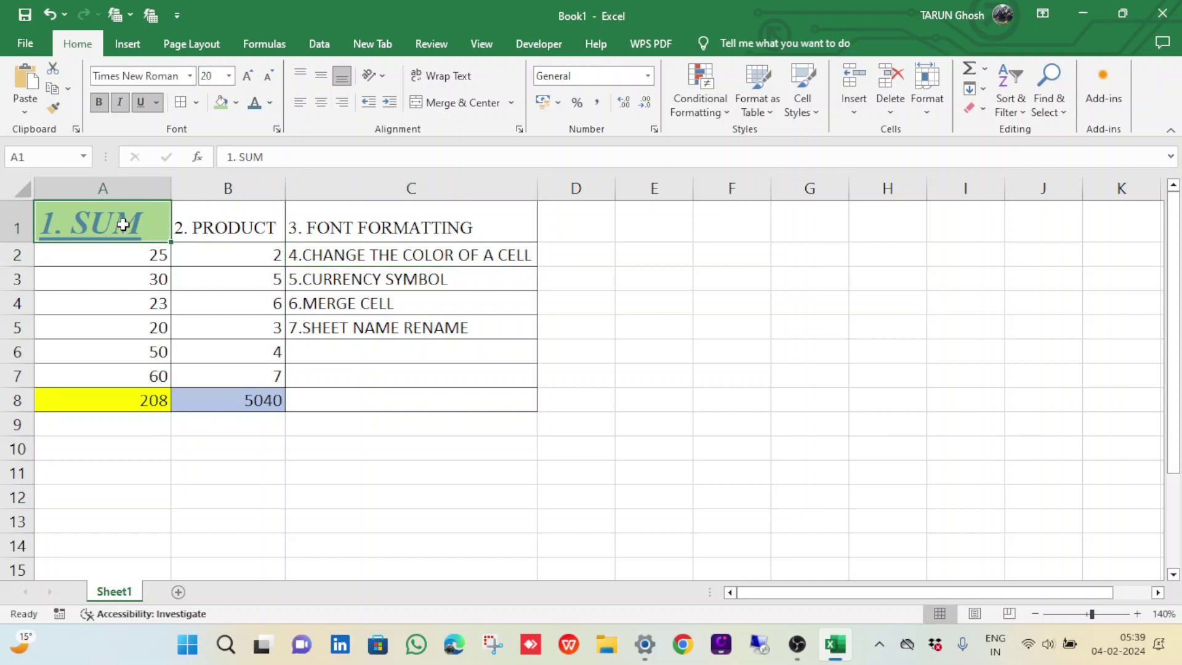
left_click(236, 102)
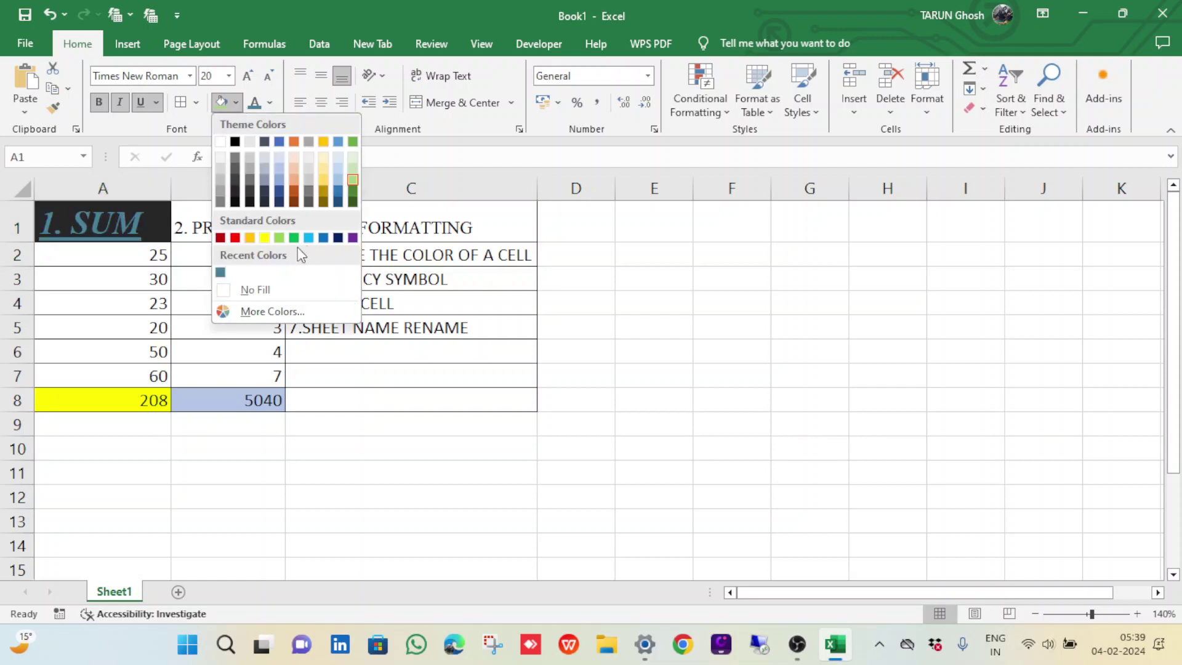
left_click(281, 238)
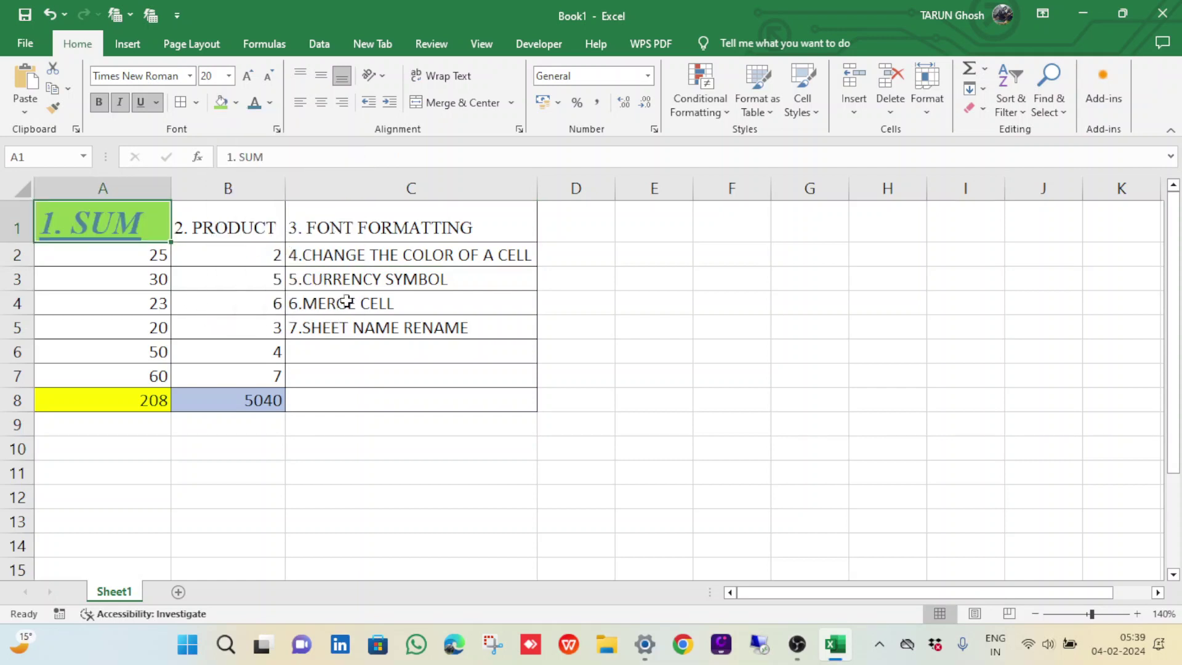
left_click(391, 281)
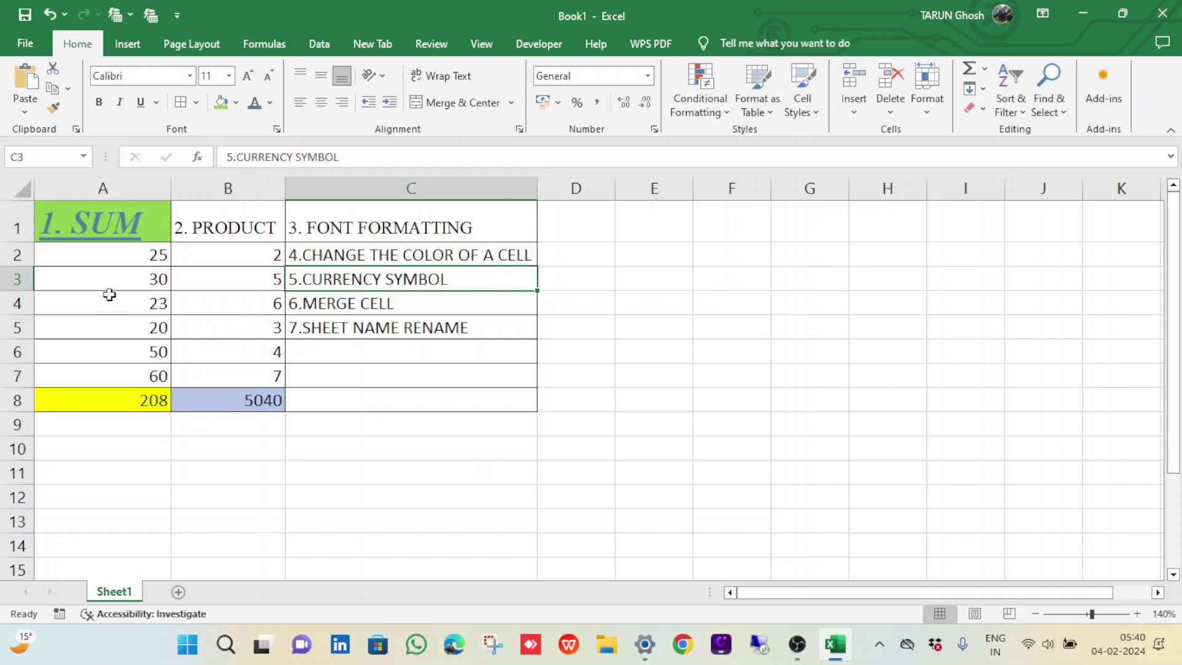
Format A2:B7 as rupee currency with two decimals, e.g. ₹ 25.00
left_click(150, 258)
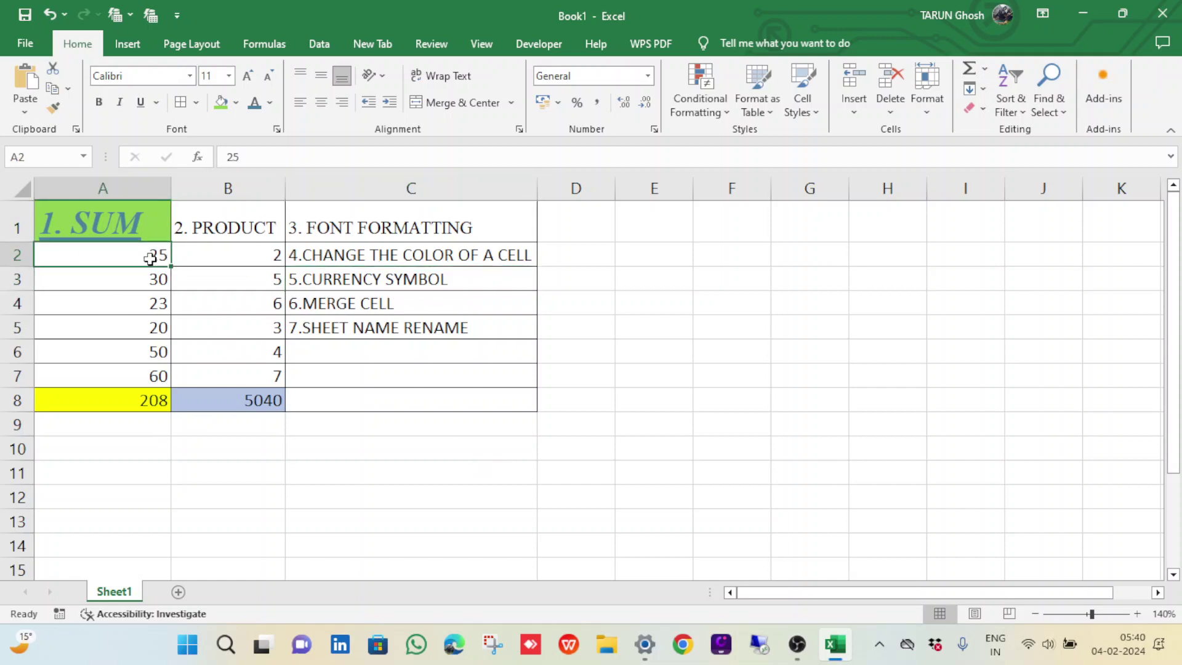
key("shift+Down")
key("shift+Down")
key("shift+Down")
key("shift+Down")
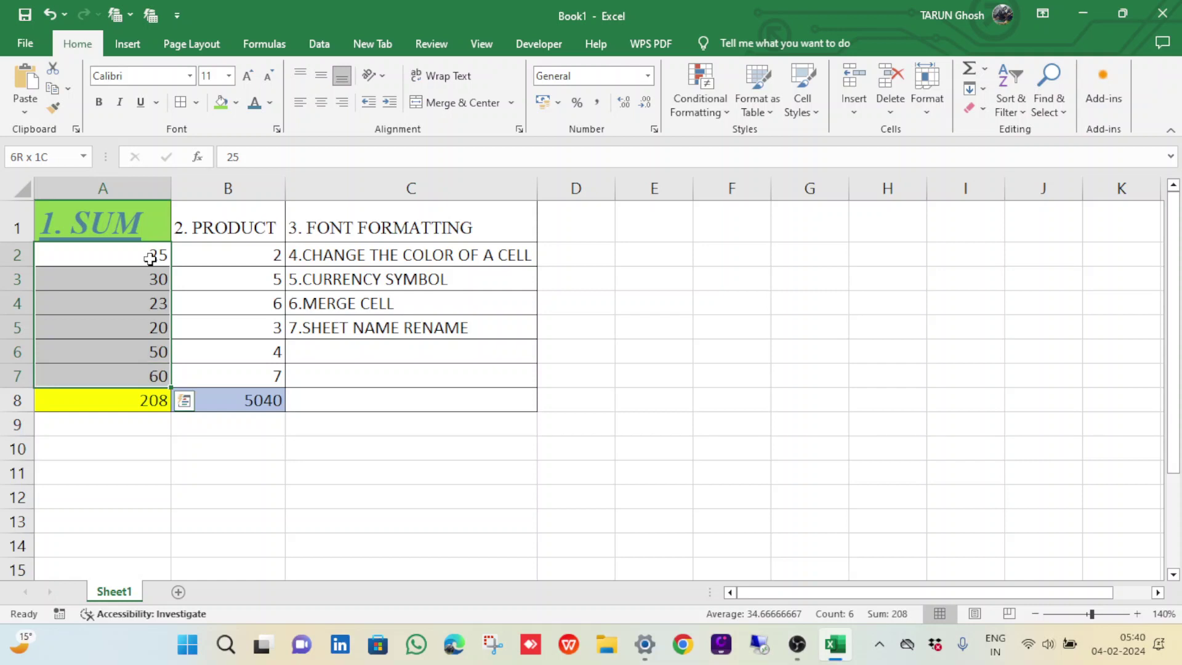
key("shift+Right")
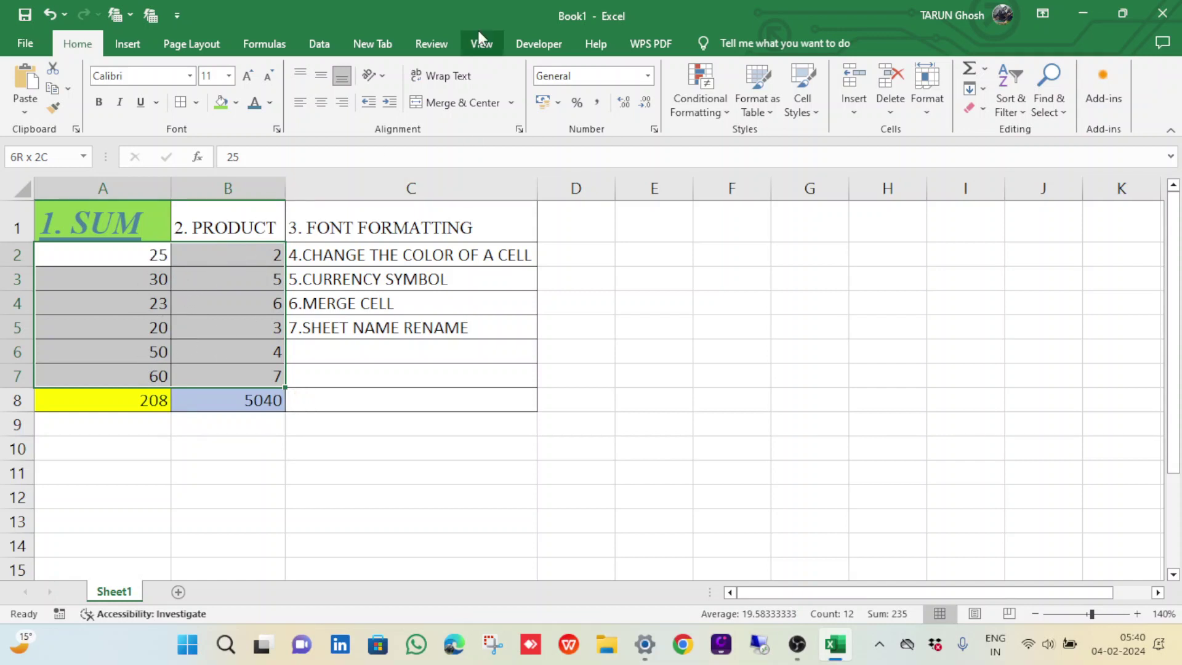
left_click(649, 78)
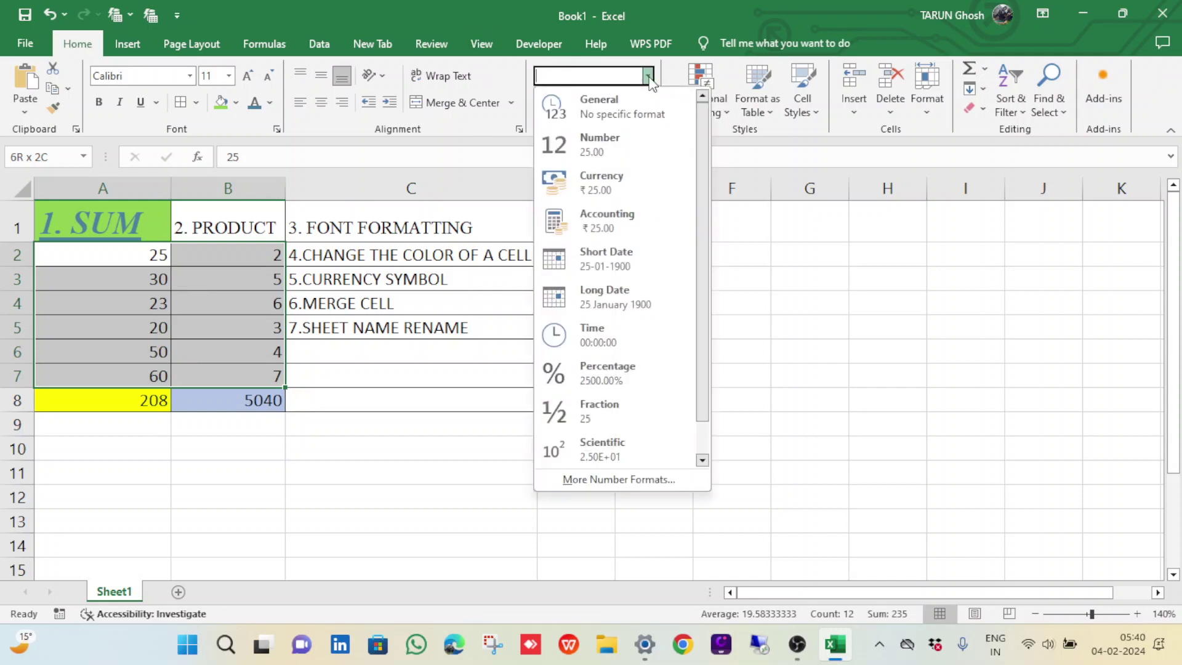
left_click(582, 184)
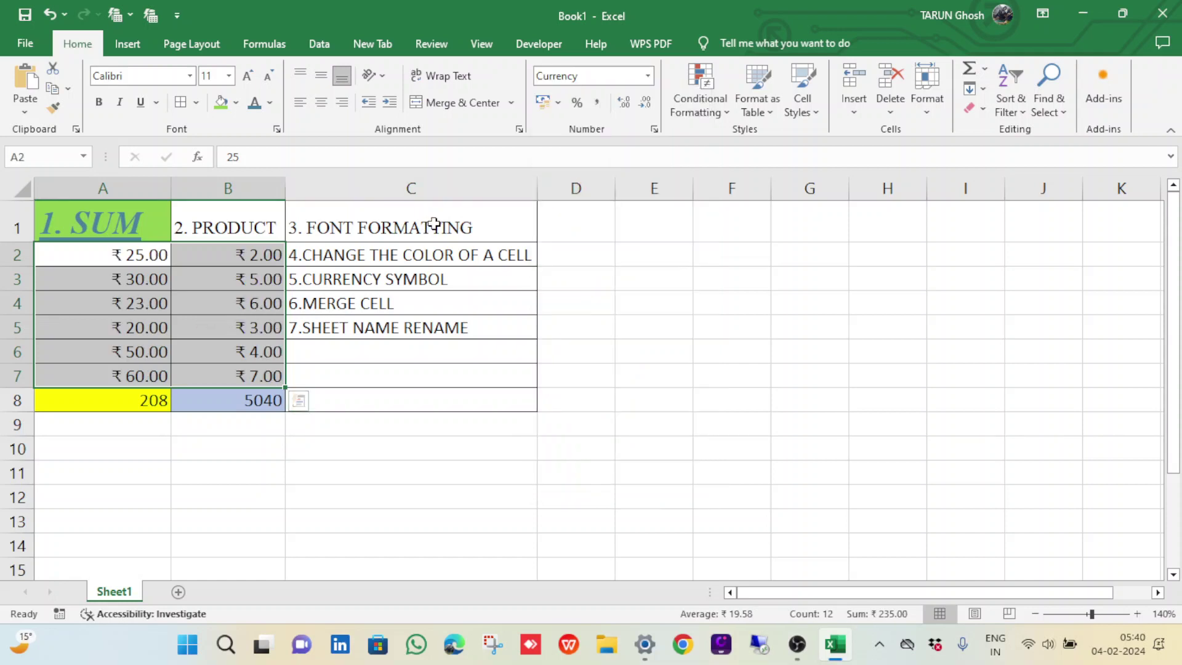
left_click(622, 102)
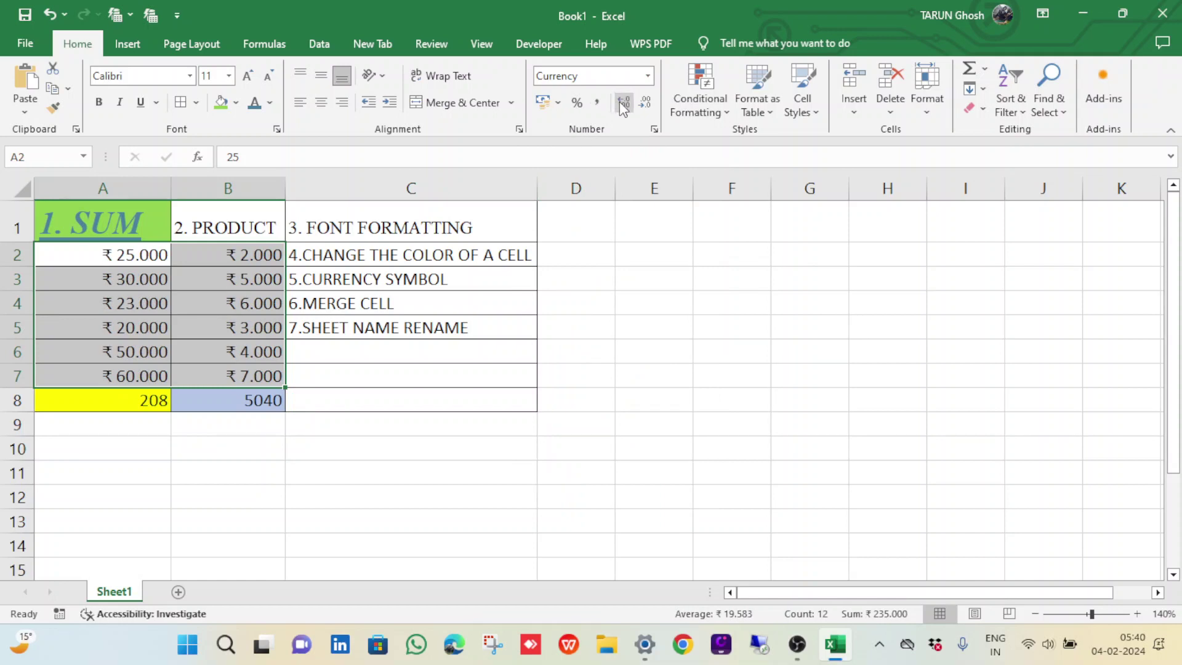
left_click(647, 102)
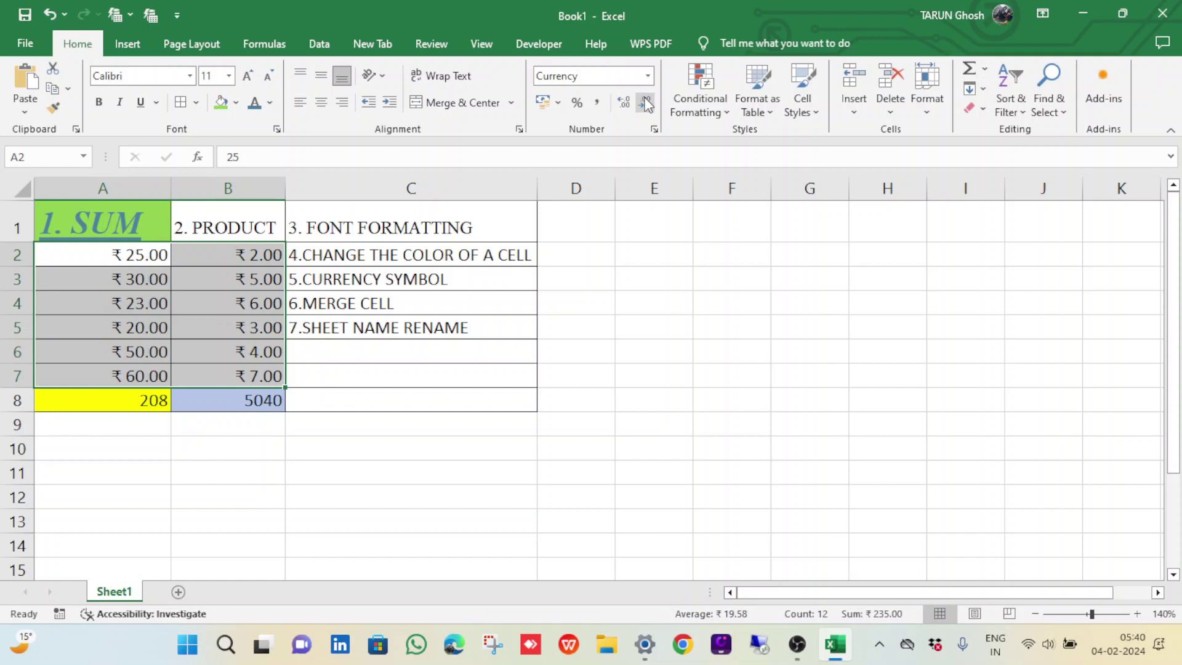
left_click(698, 272)
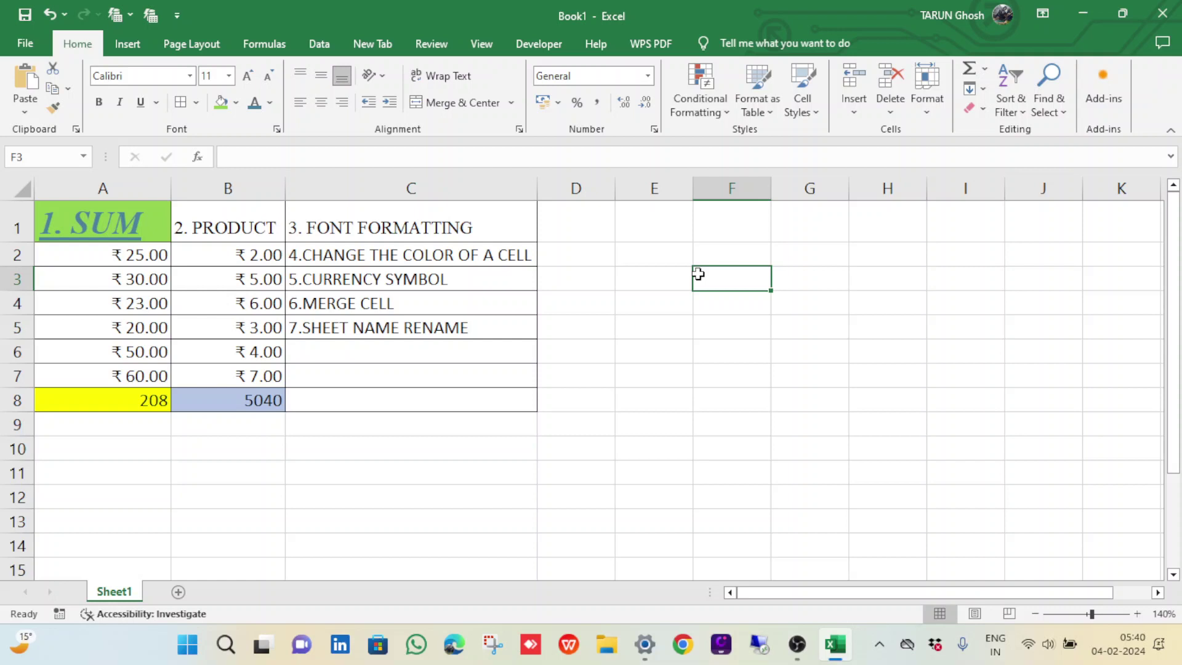
left_click(586, 228)
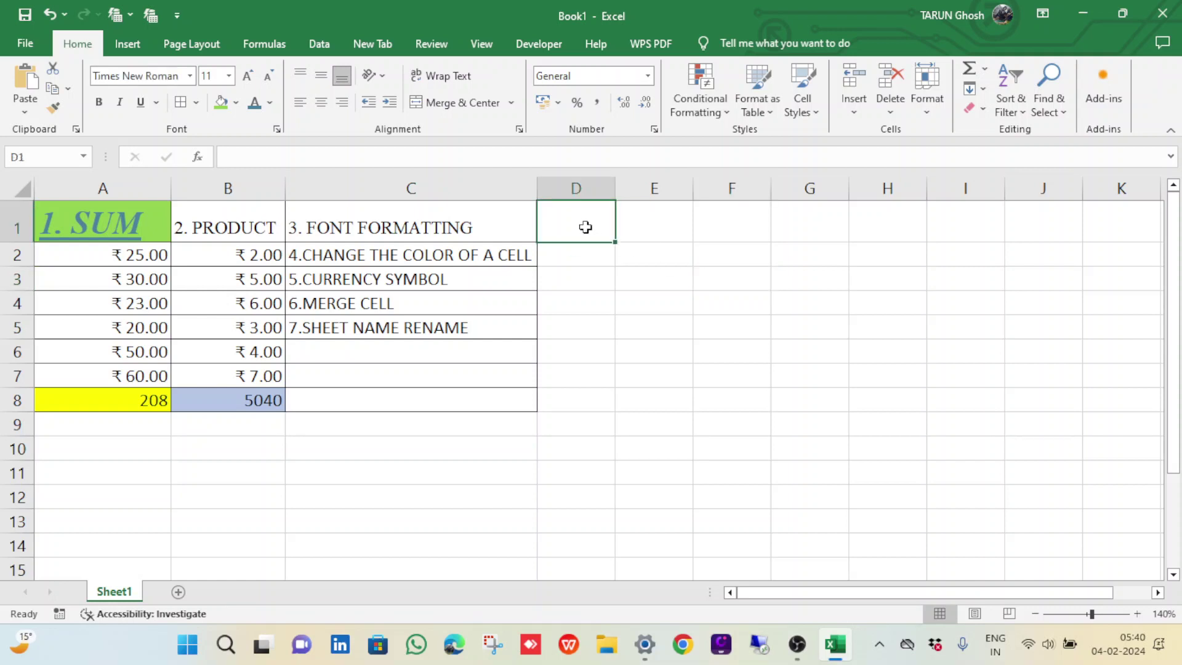
Try the merge options on D1:G1, ending with Merge & Center
key("shift+Right")
key("shift+Right")
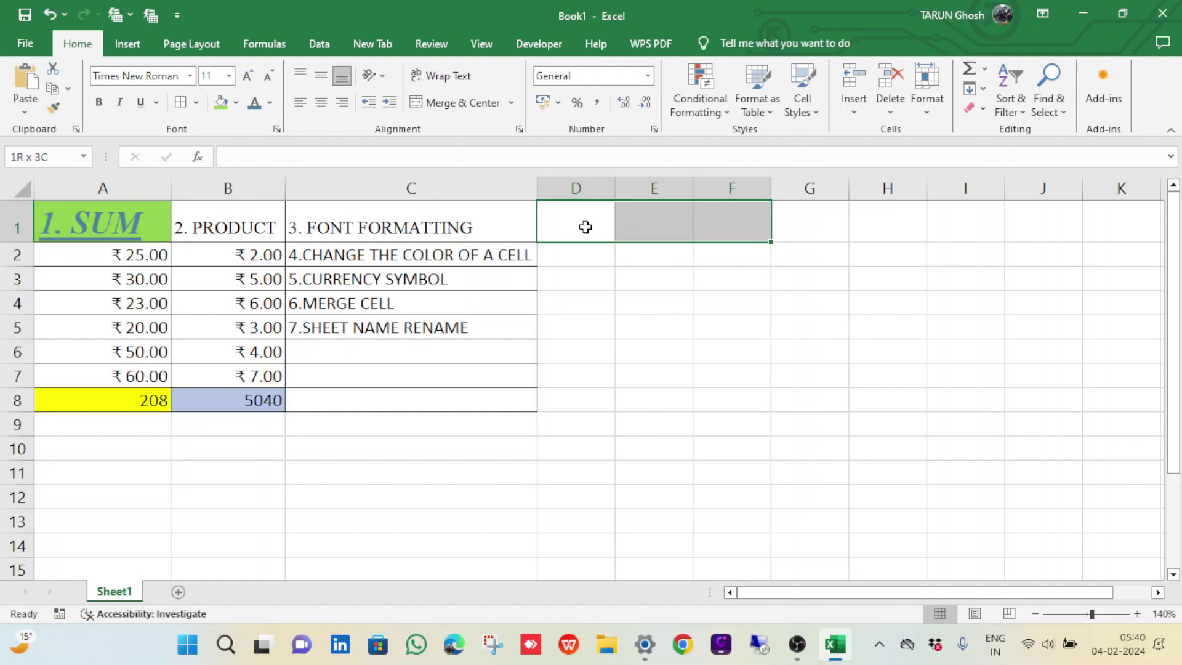
key("shift+Right")
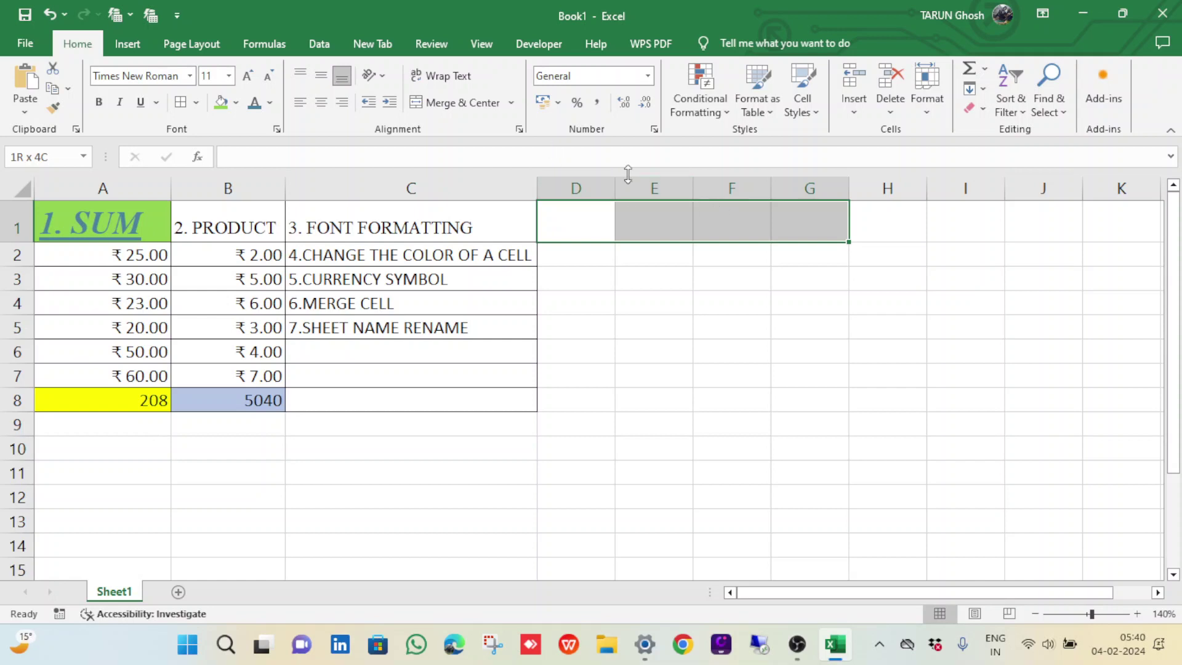
left_click(511, 102)
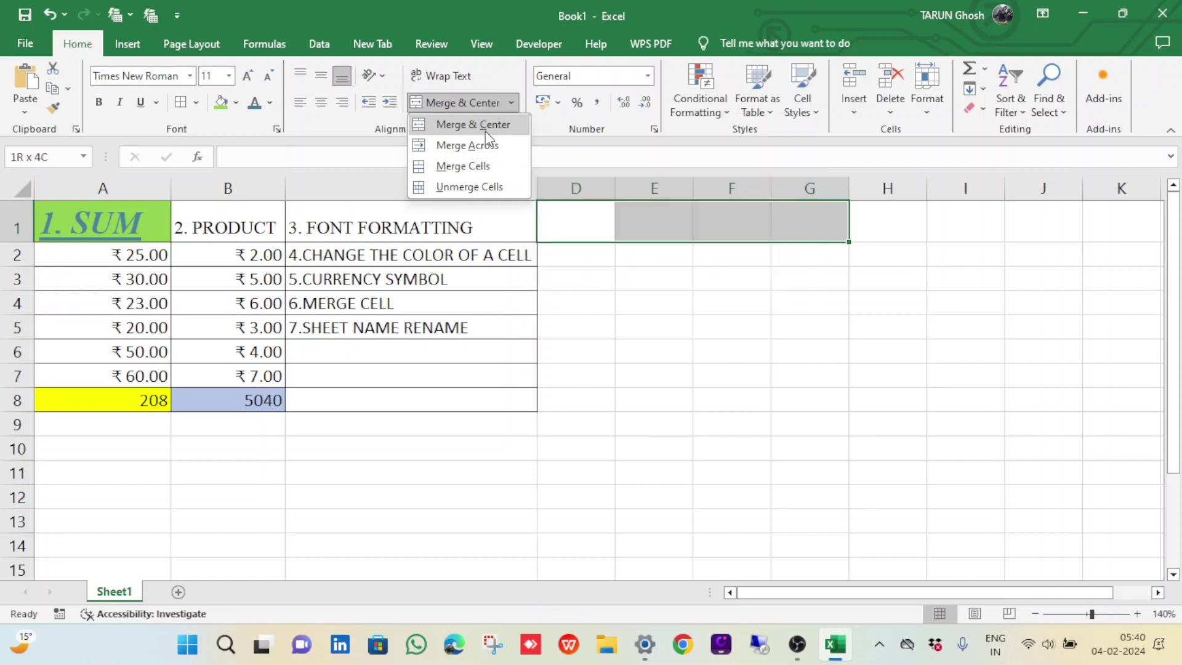
left_click(485, 130)
left_click(508, 102)
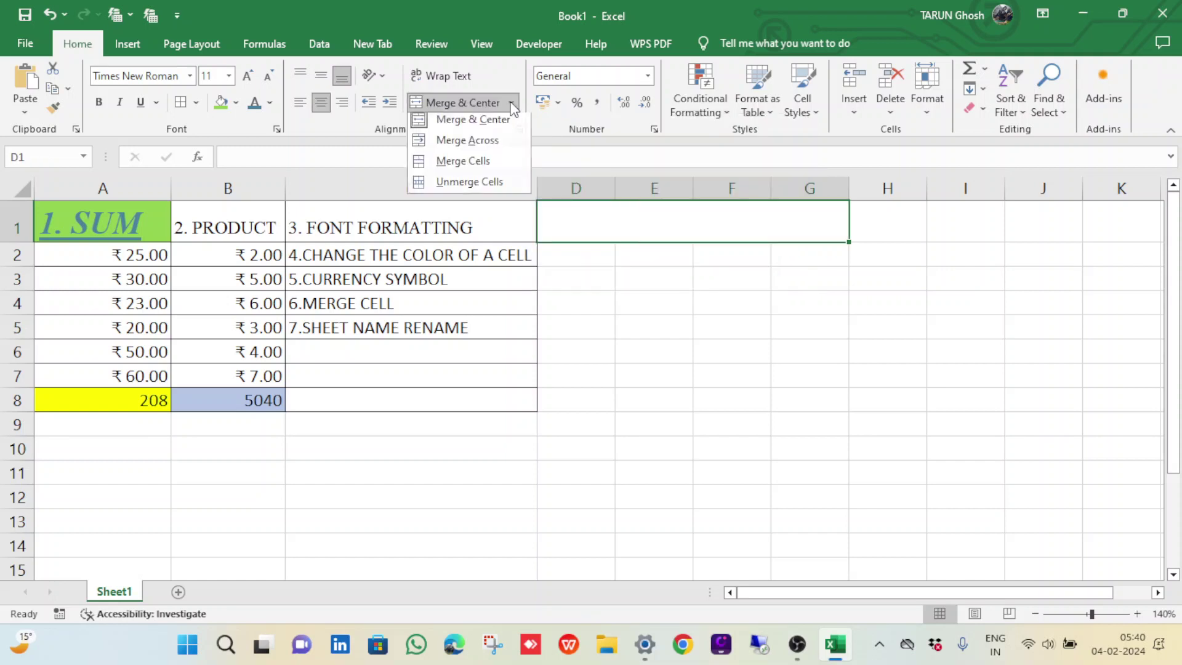
left_click(477, 150)
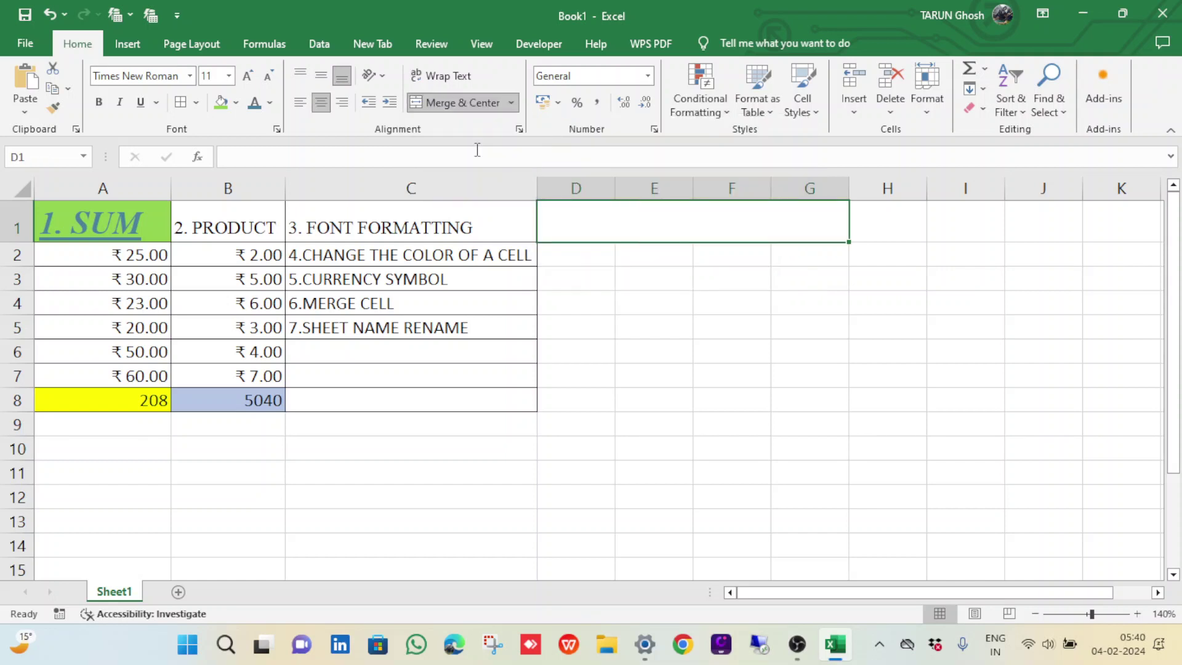
left_click(511, 102)
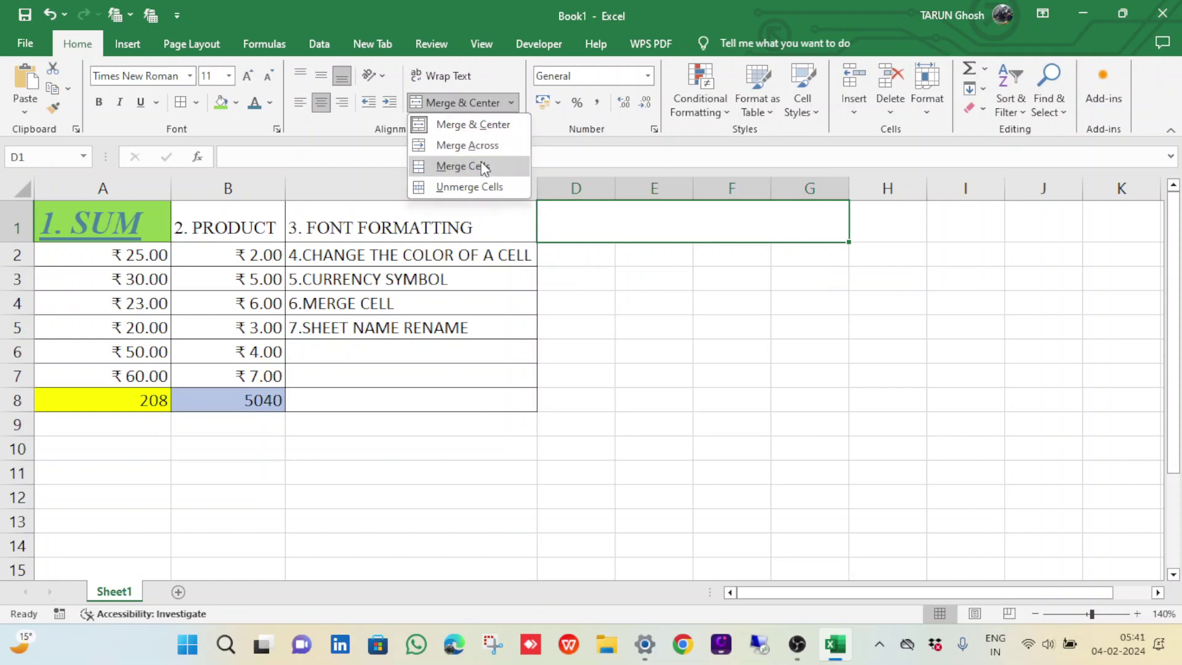
left_click(485, 167)
left_click(511, 102)
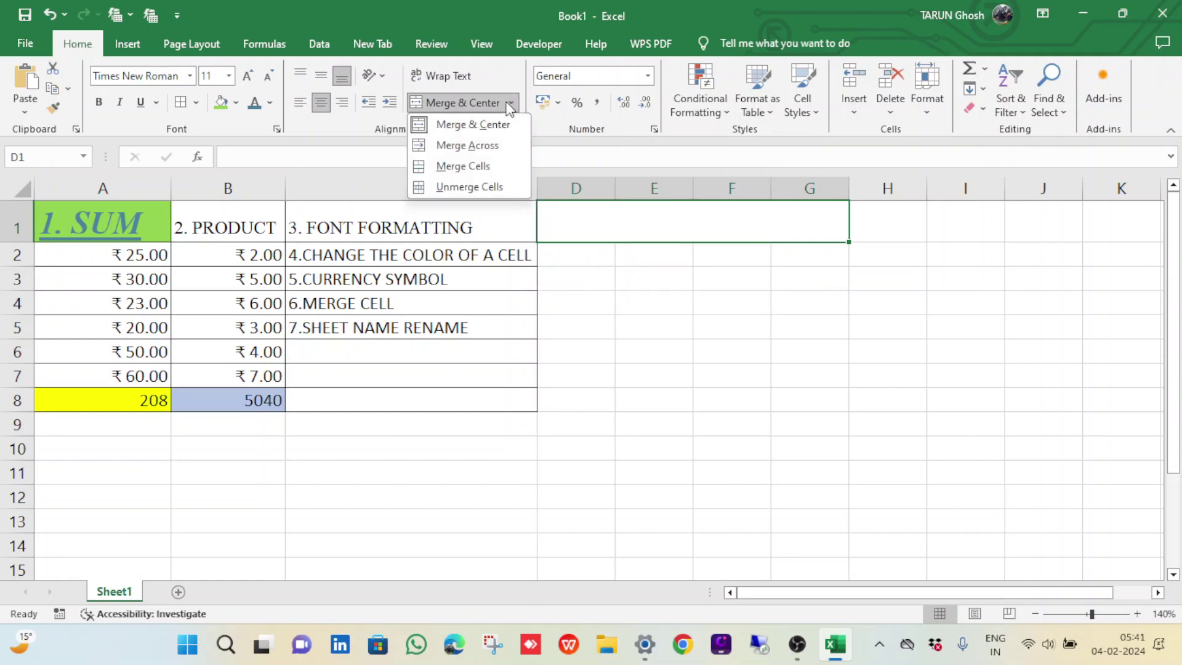
left_click(471, 183)
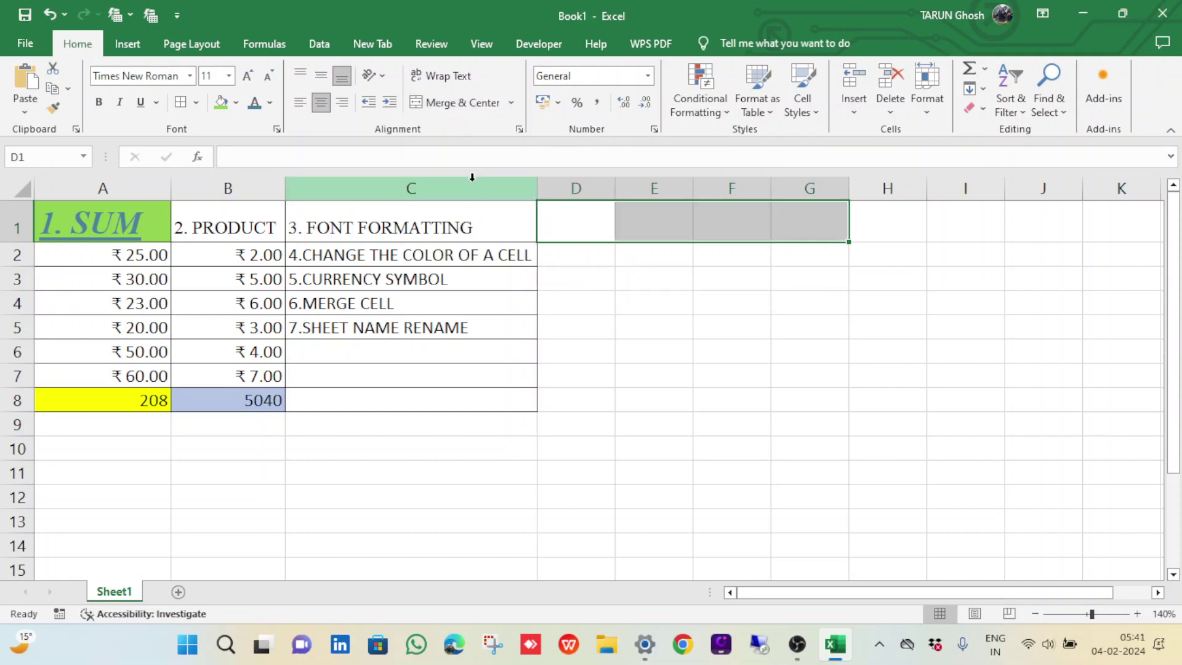
left_click(754, 306)
left_click(609, 247)
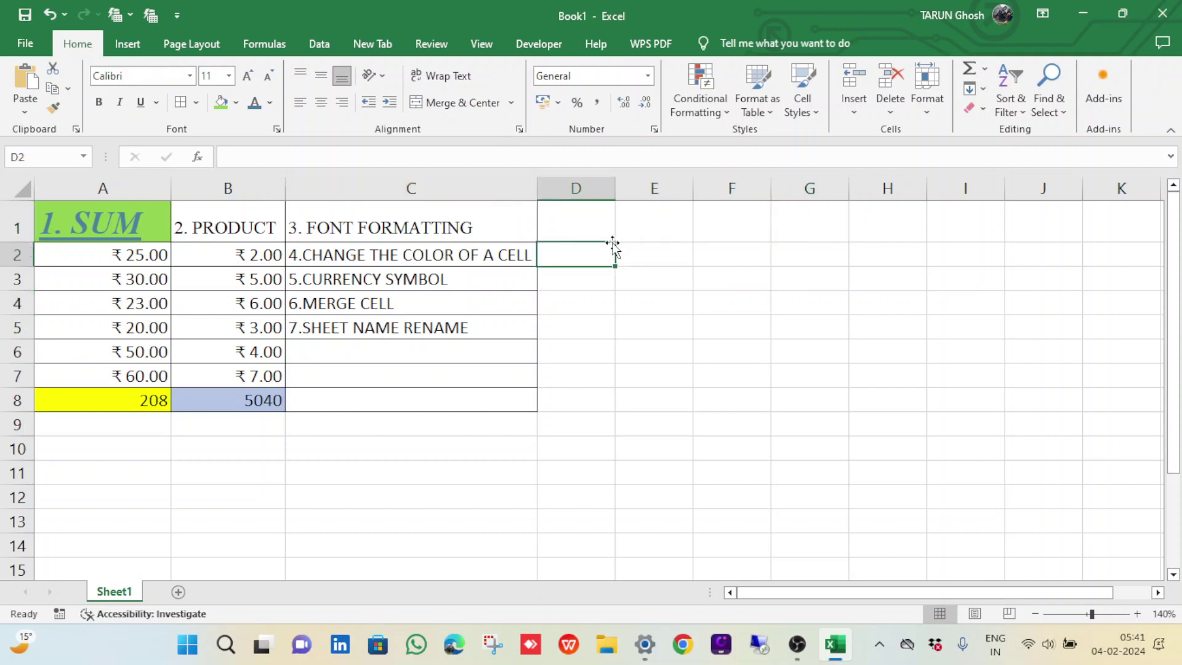
left_click(597, 221)
key("shift+Right")
key("shift+Right")
key("shift+Right")
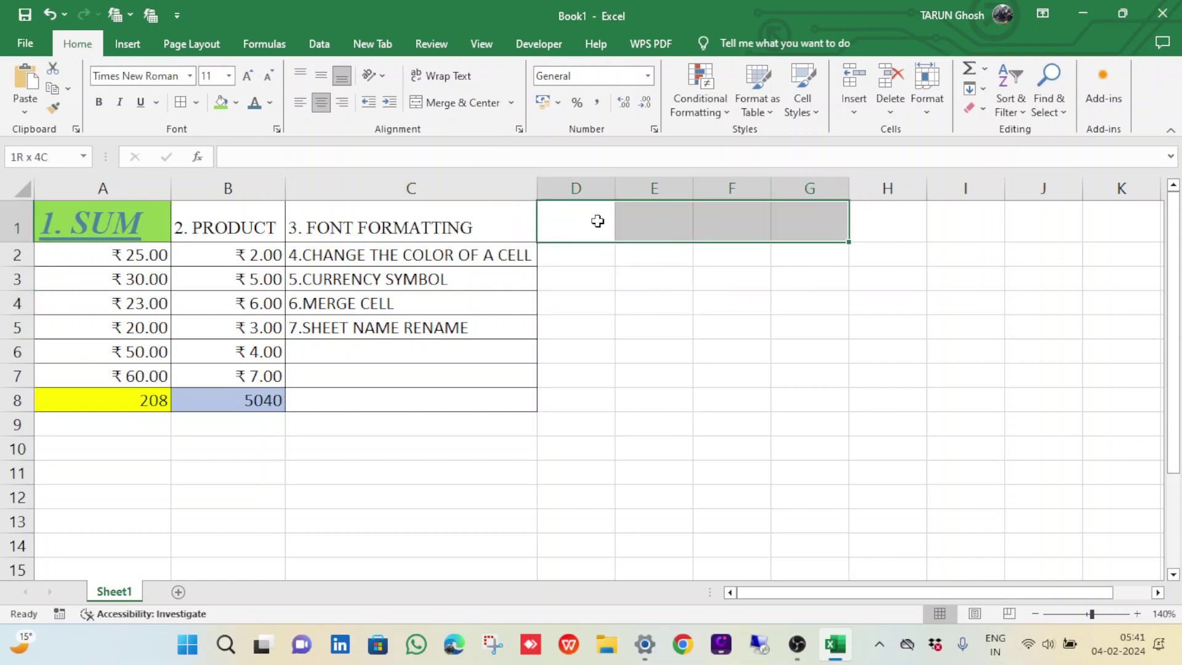
left_click(471, 102)
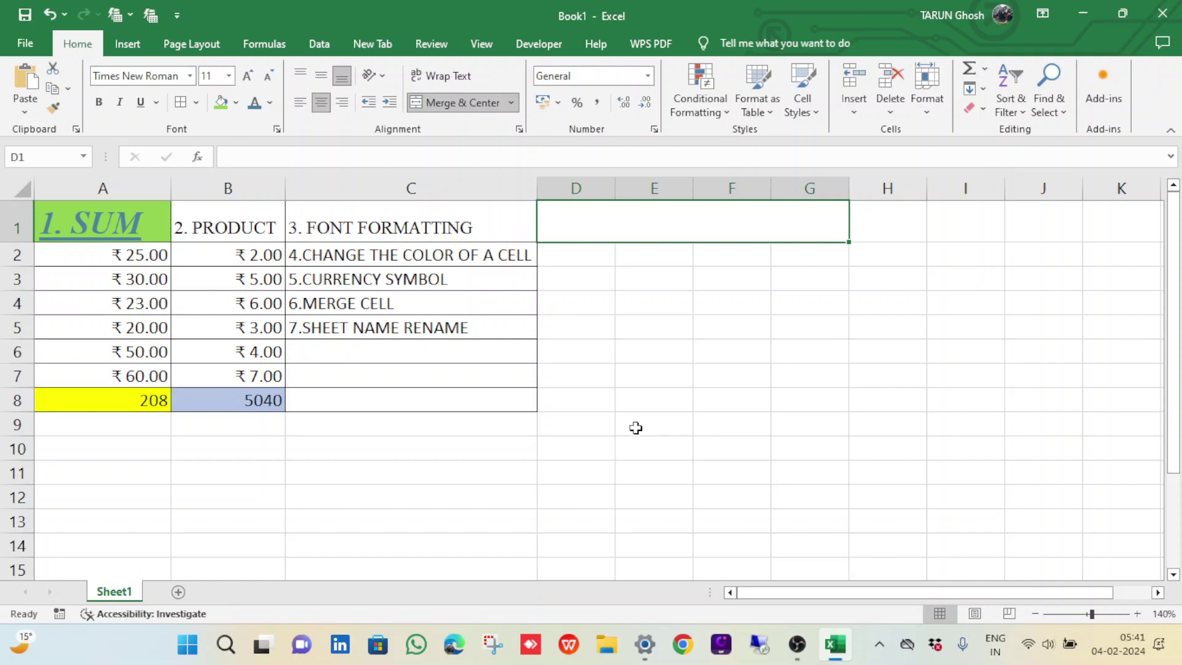
left_click(683, 374)
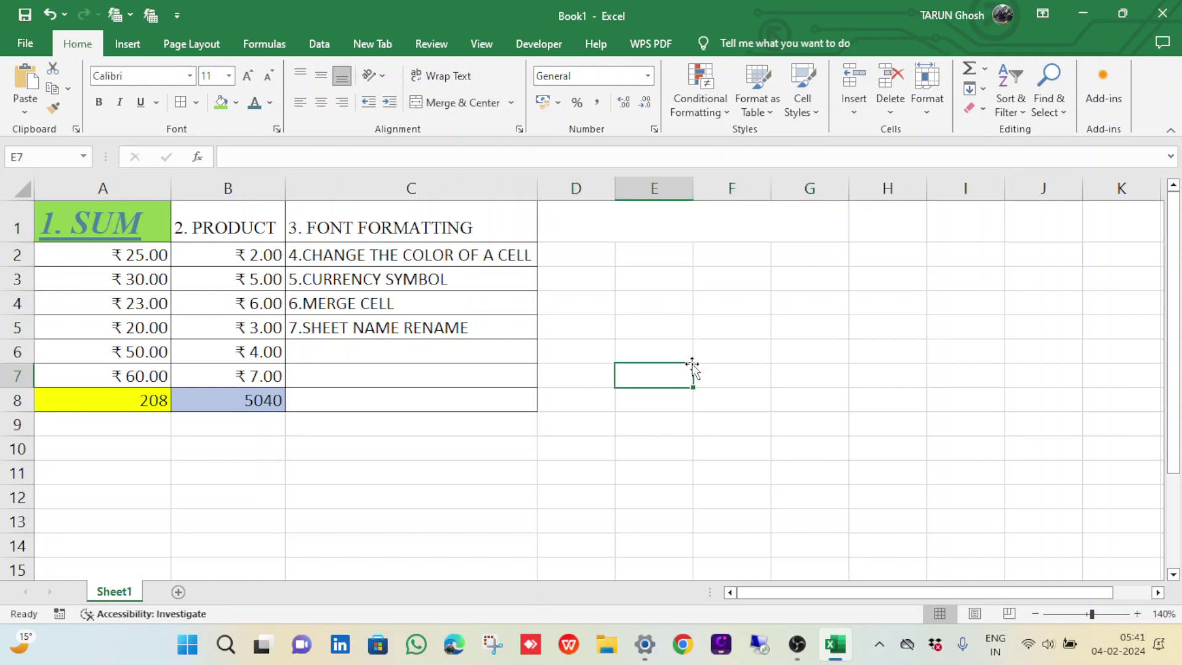
Undo the D1:G1 merge and merge-and-centre 3. FONT FORMATTING across C1:E1
left_click(455, 232)
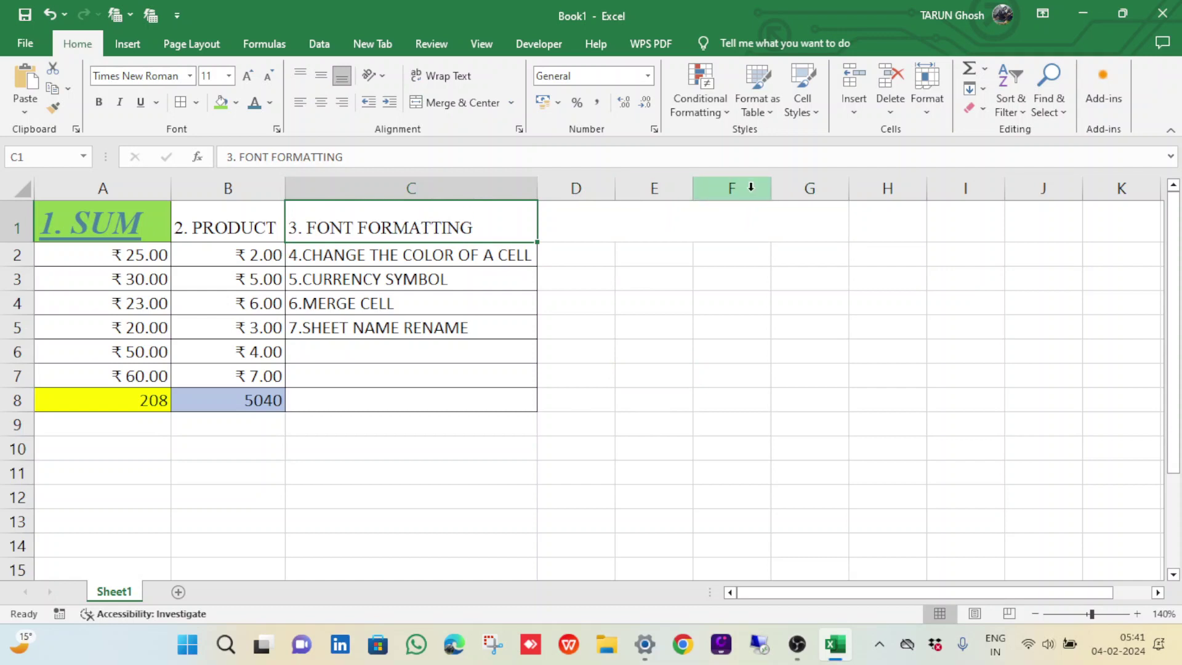
left_click(584, 233)
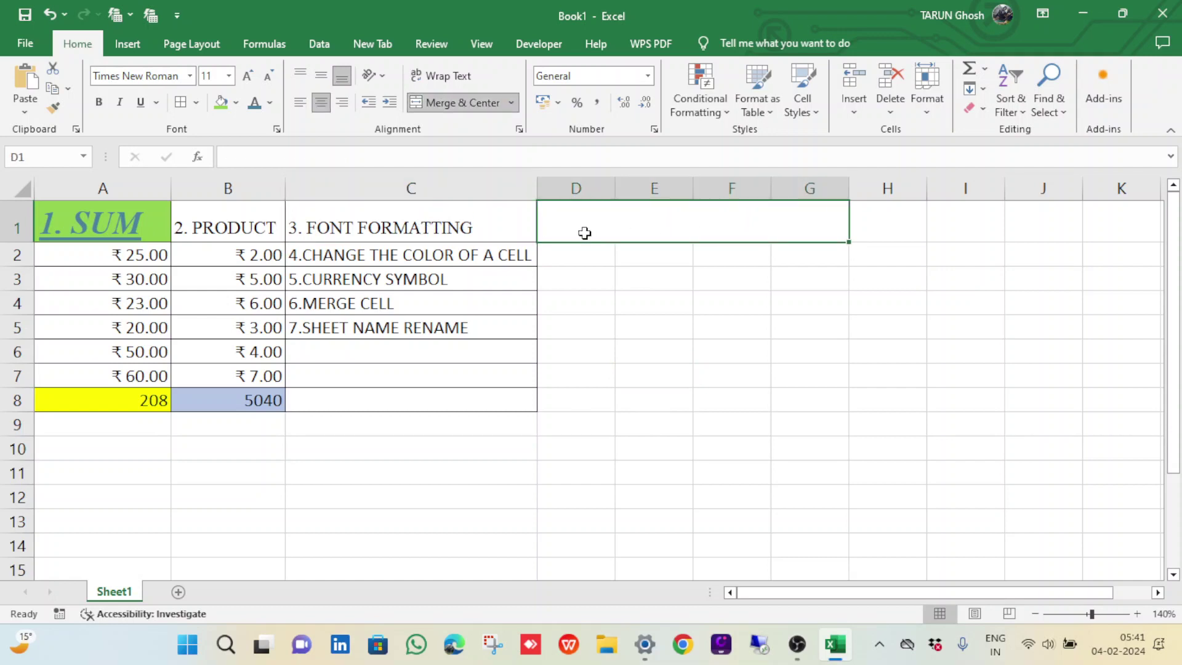
key("ctrl+z")
left_click(437, 226)
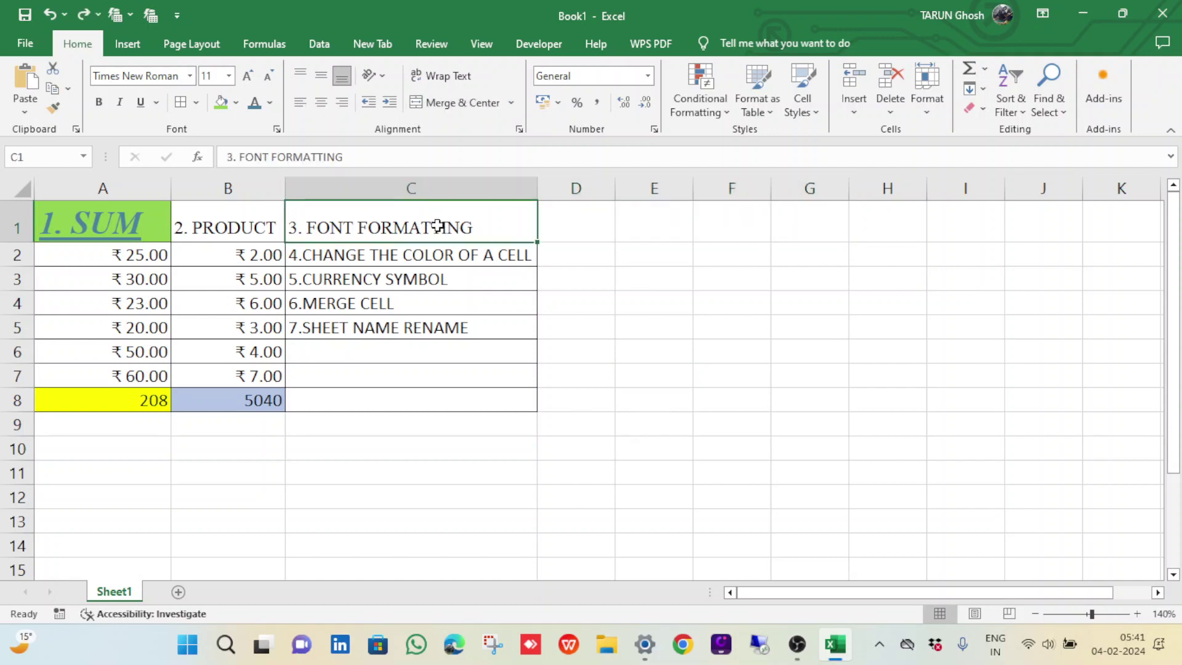
key("shift+Right")
key("shift+Right")
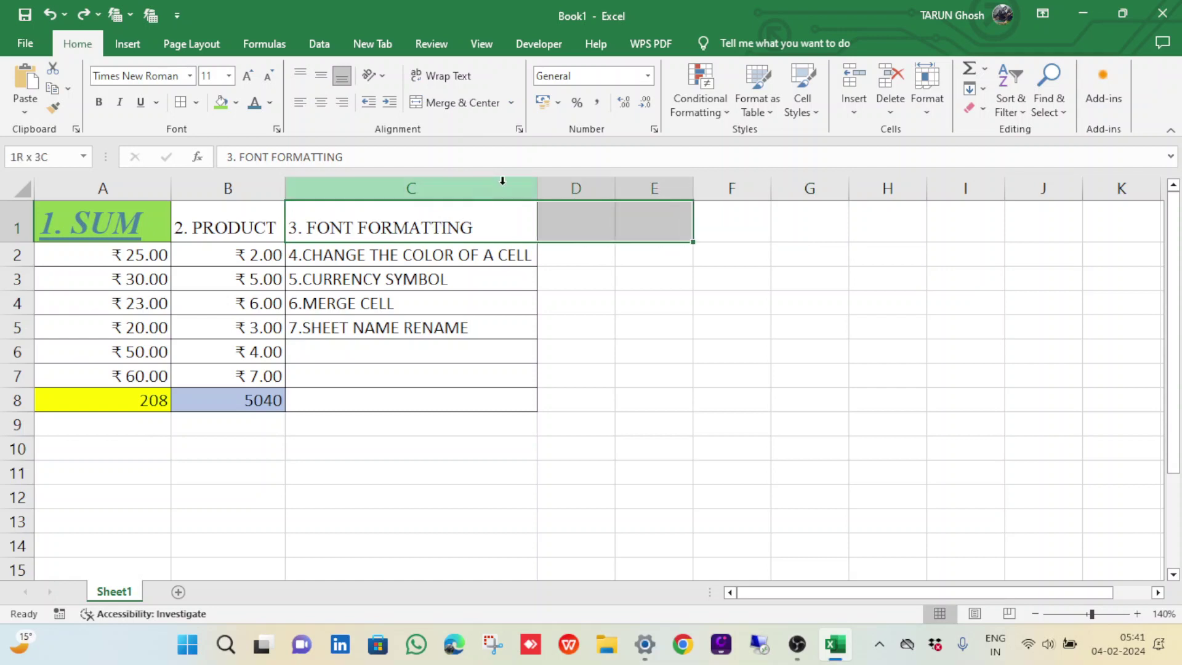
left_click(467, 103)
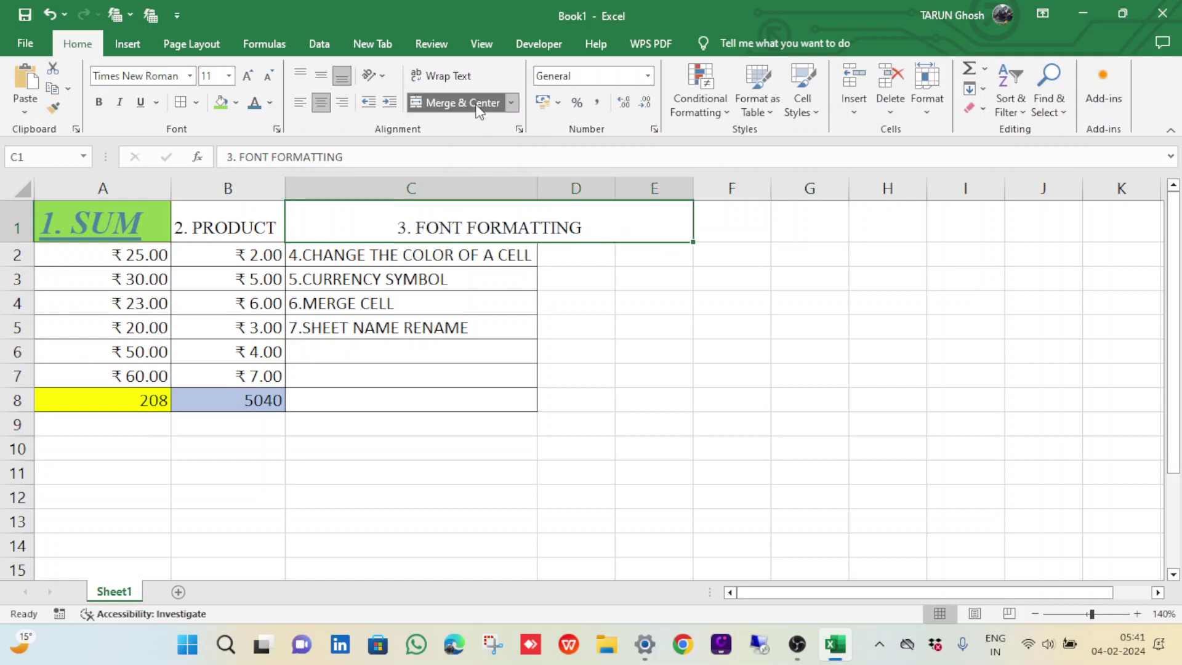
left_click(625, 351)
left_click(514, 259)
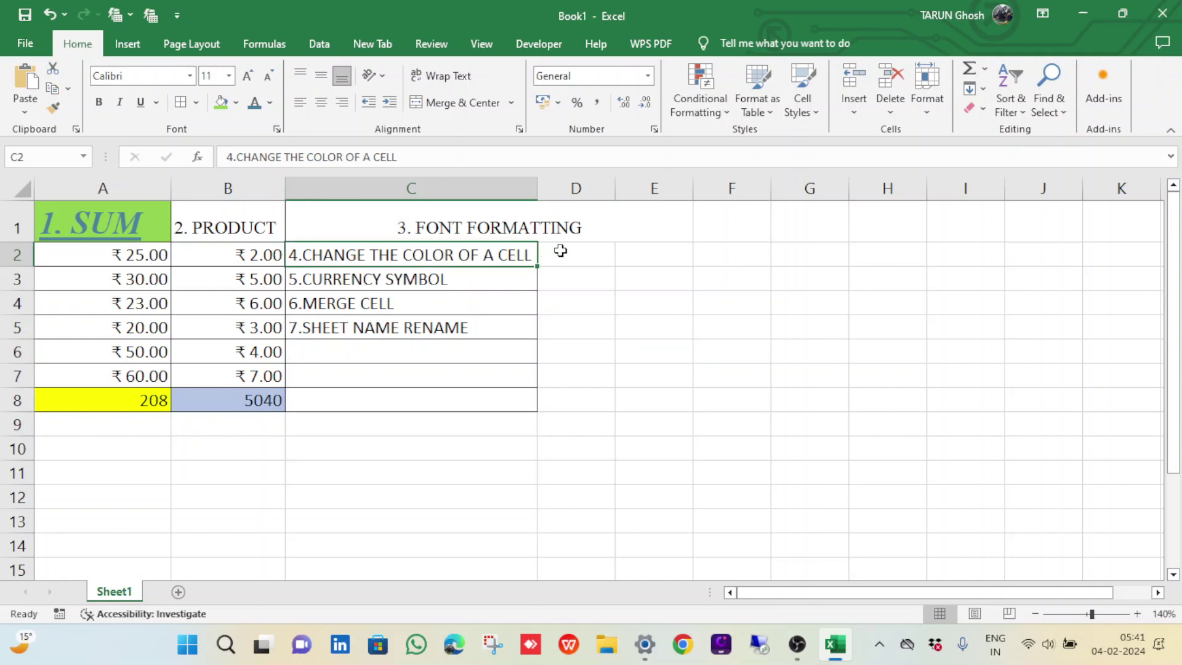
key("shift+Down")
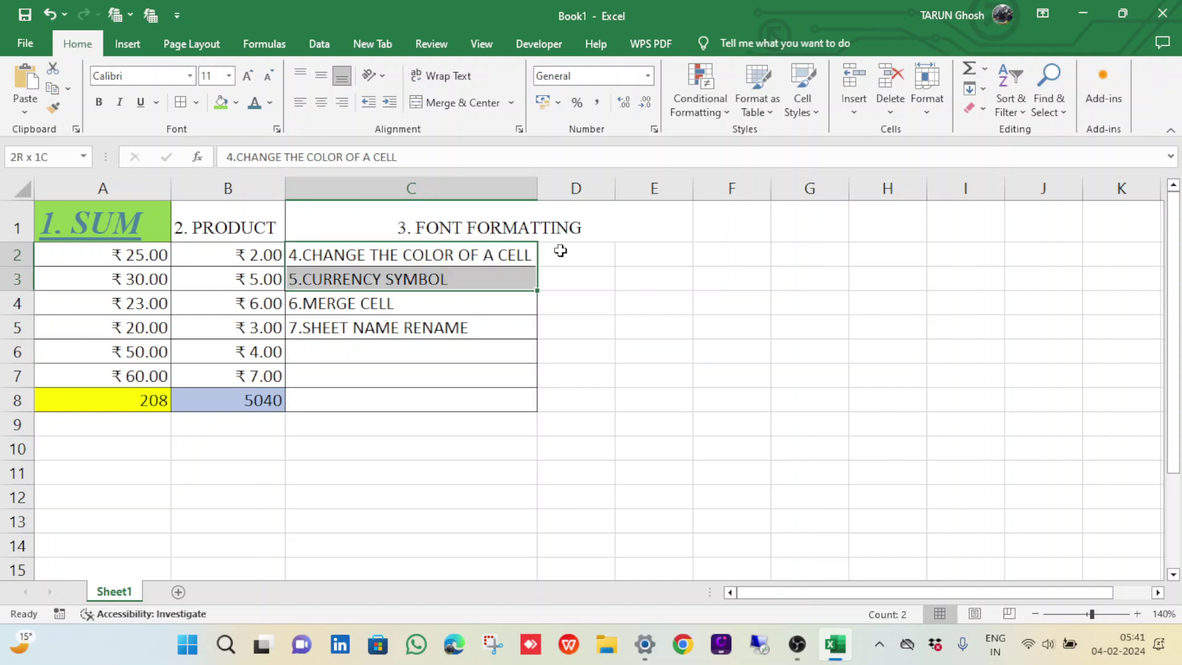
key("shift+Down")
key("shift+Down")
key("shift+Down")
key("shift+Down")
key("shift+Down")
key("shift+Right")
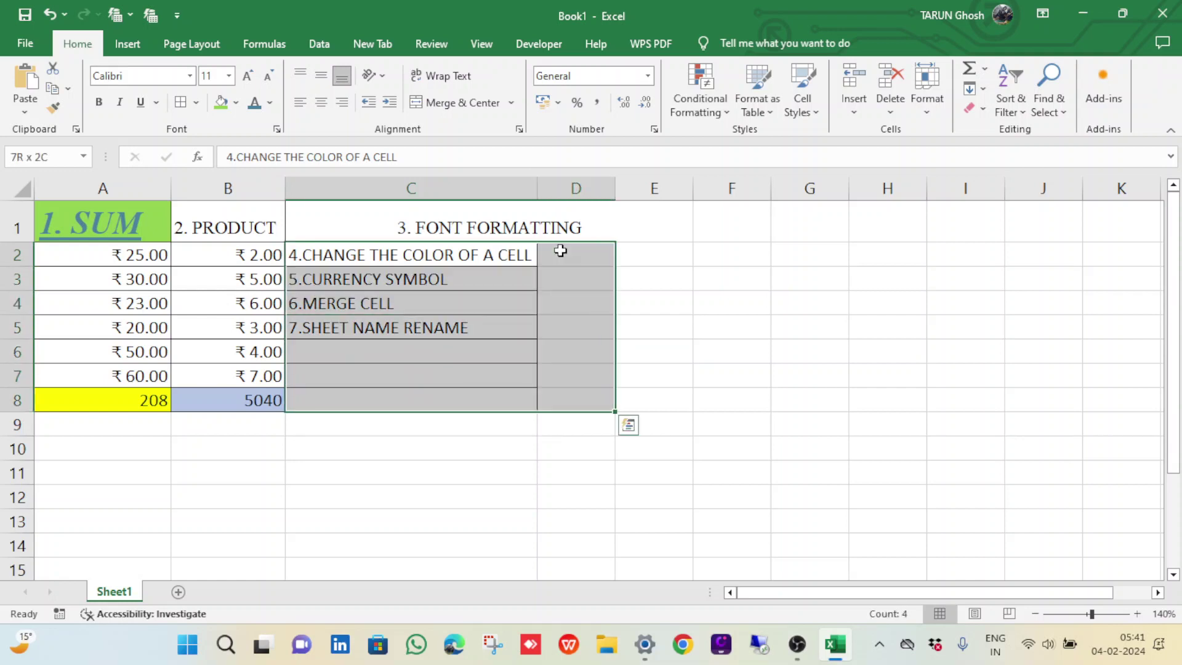
key("shift+Right")
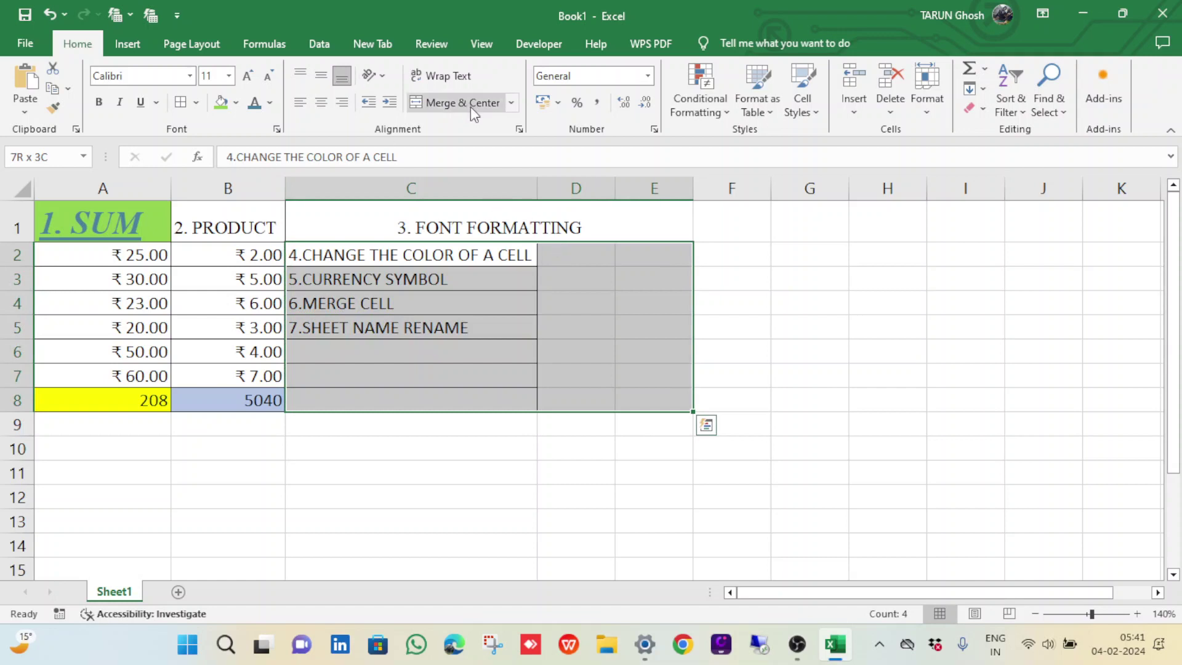
left_click(468, 105)
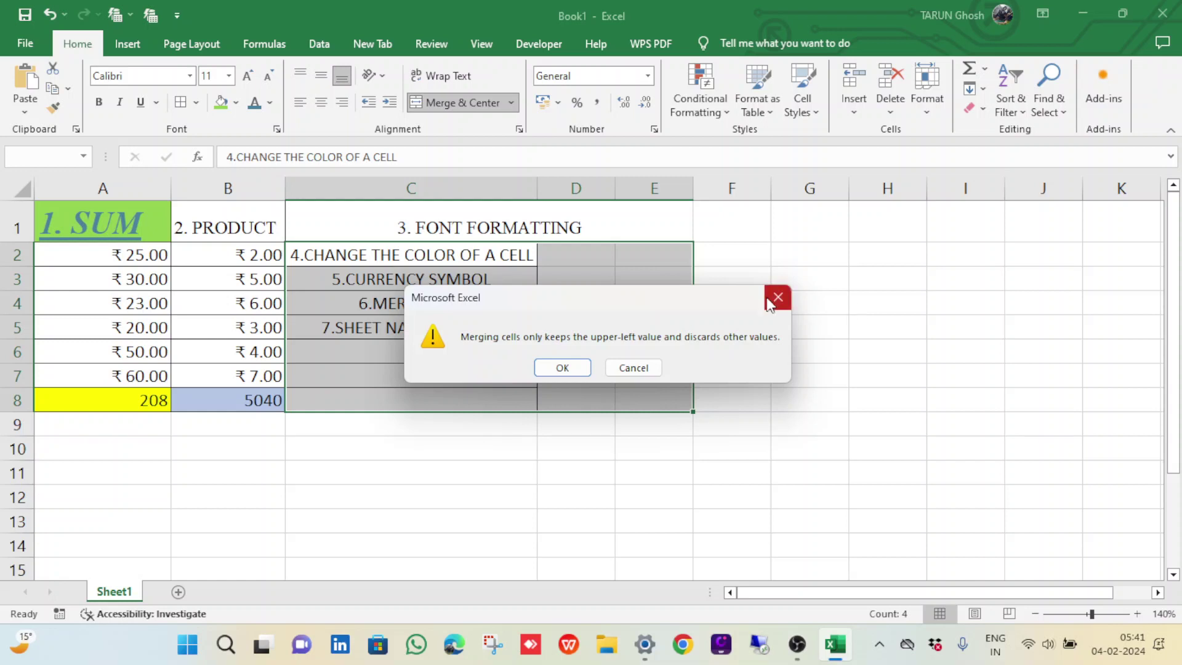
left_click(634, 367)
left_click(784, 285)
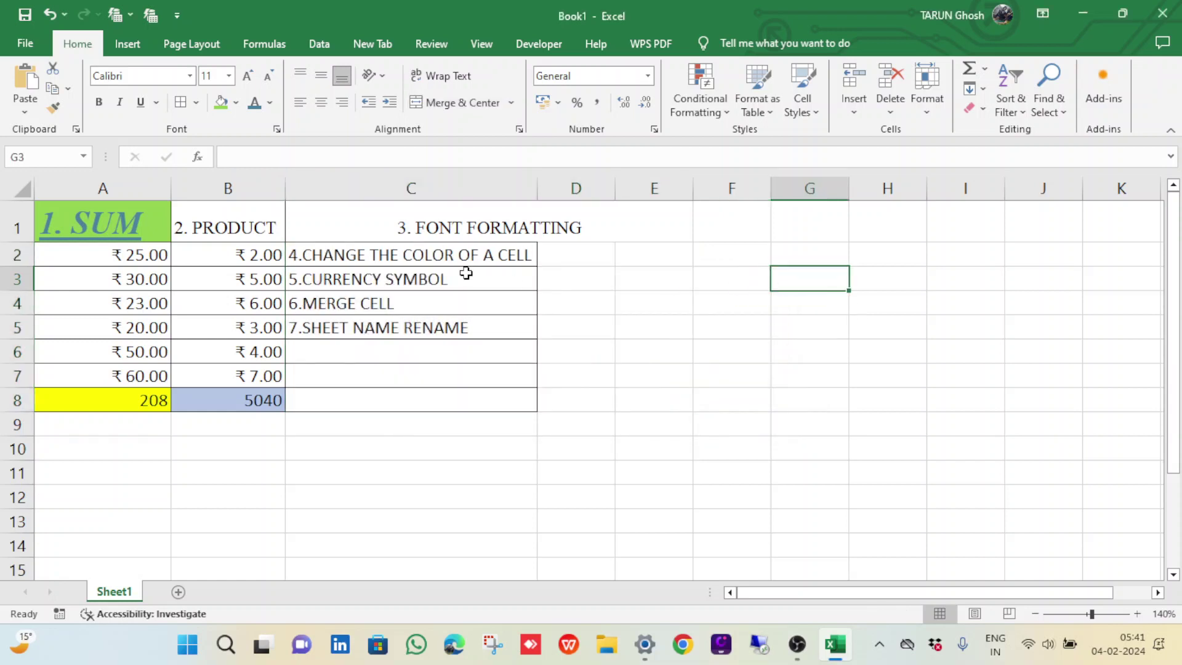
left_click(469, 259)
Merge and centre rows 2 and 3 across C2:E2 and C3:E3
key("shift+Right")
key("shift+Right")
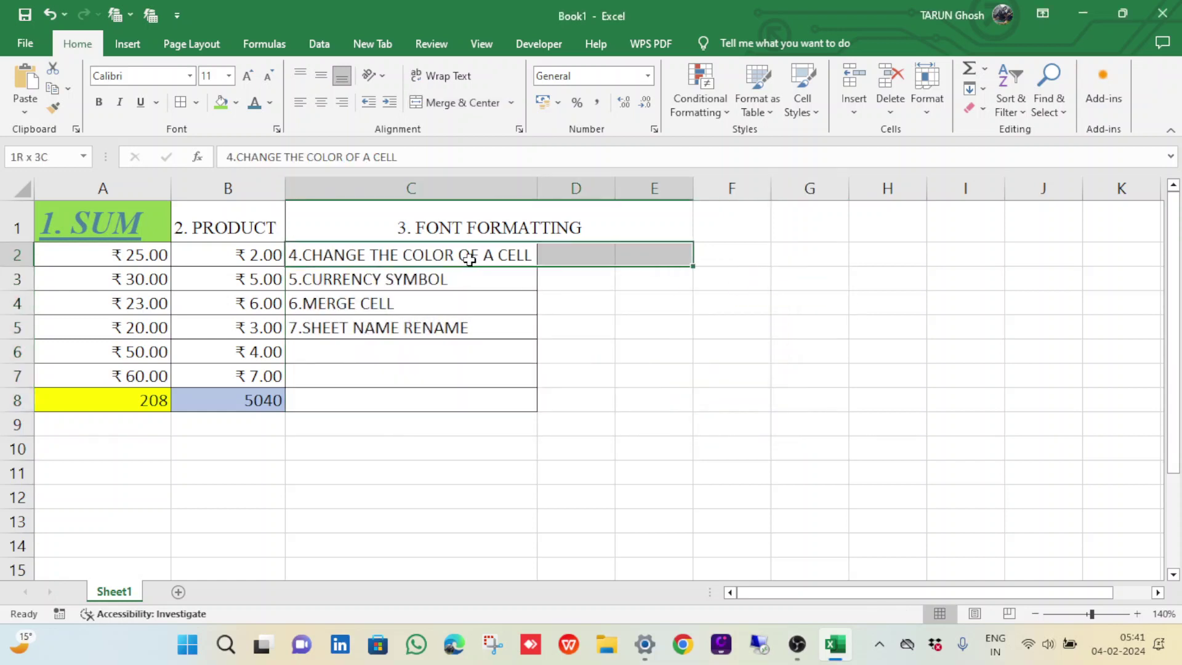
left_click(450, 105)
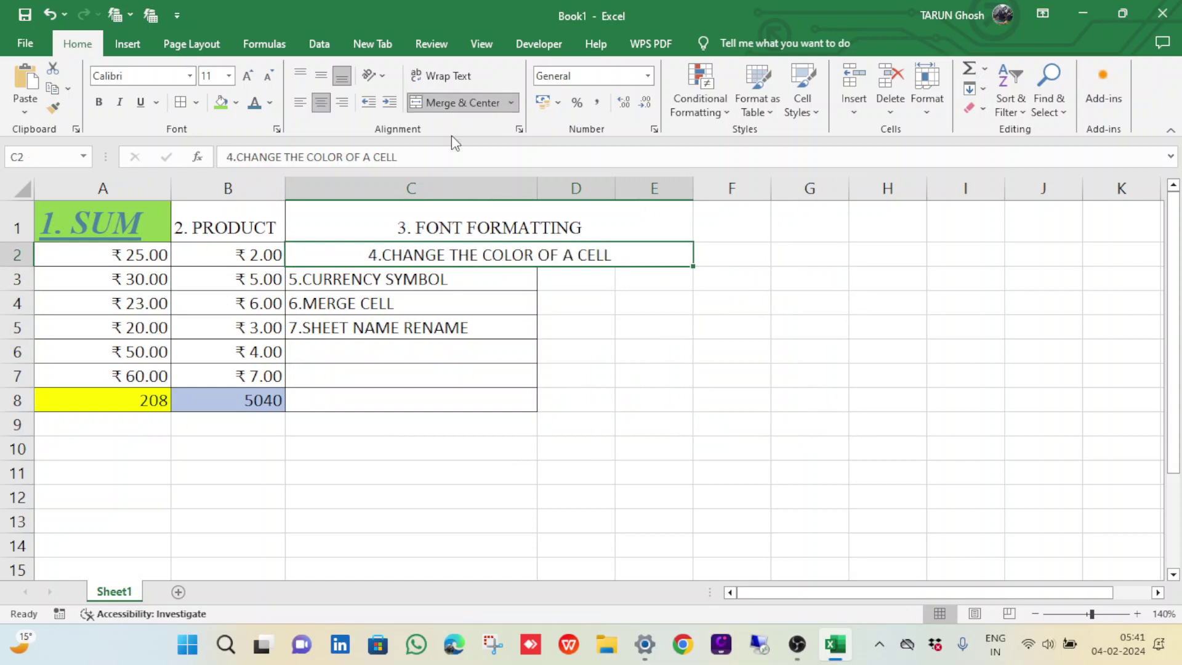
left_click(441, 280)
key("shift+Right")
key("shift+Right")
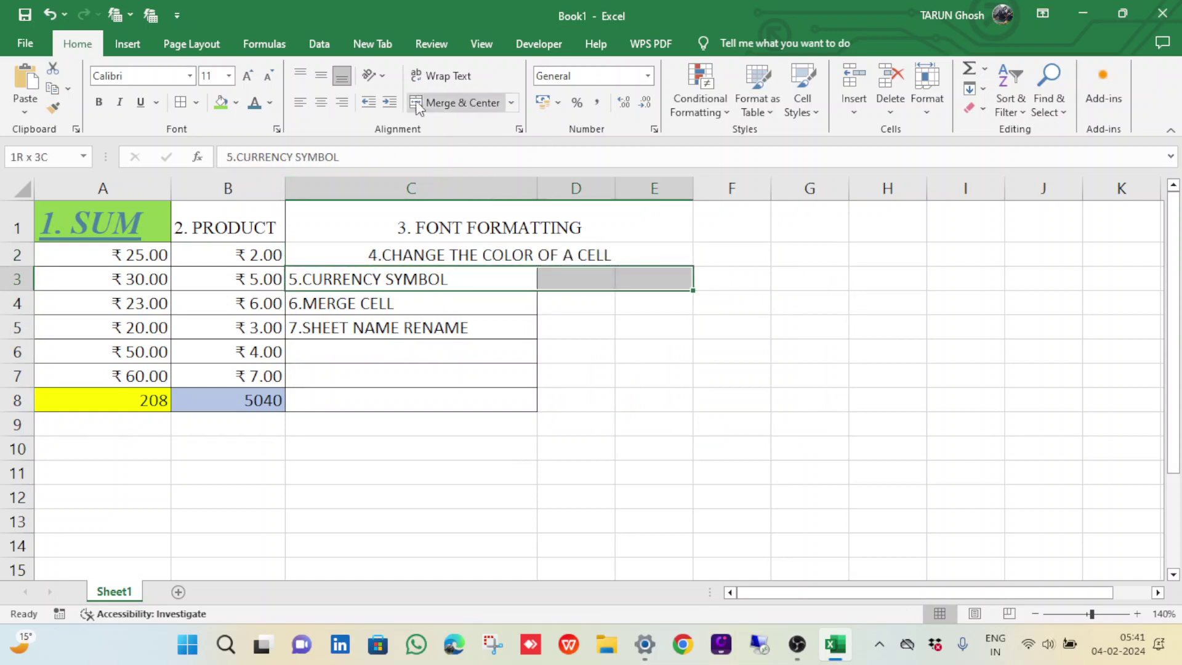
left_click(443, 103)
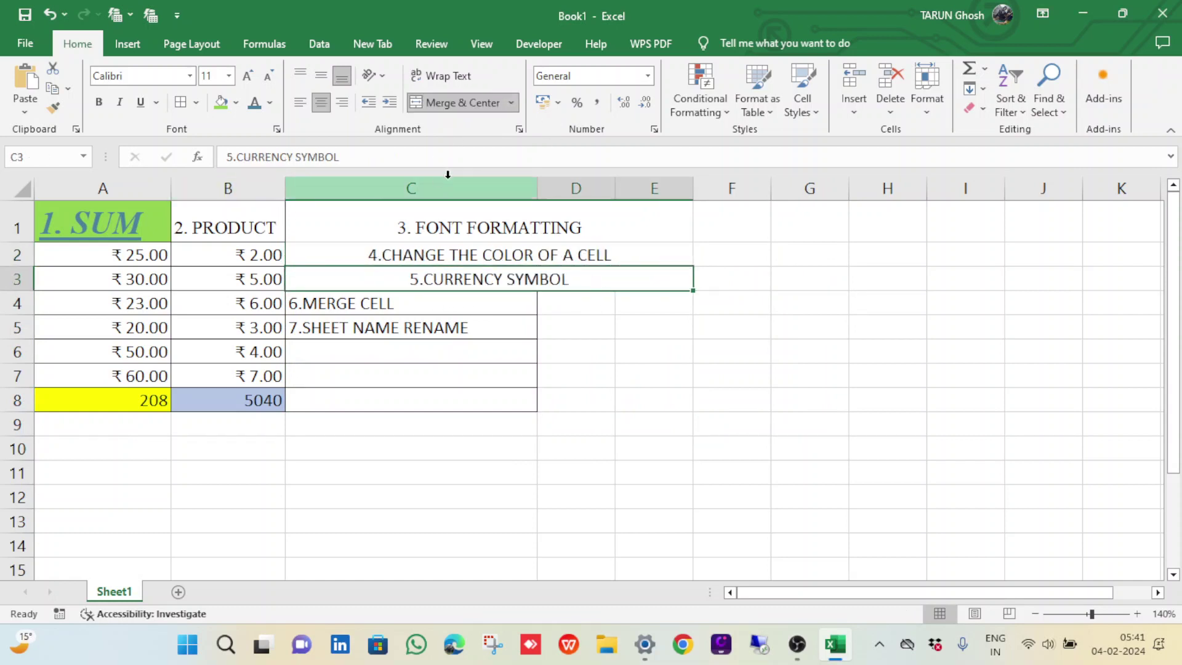
Use Format Painter to merge and centre rows 4–8 across columns C–E
left_click(53, 108)
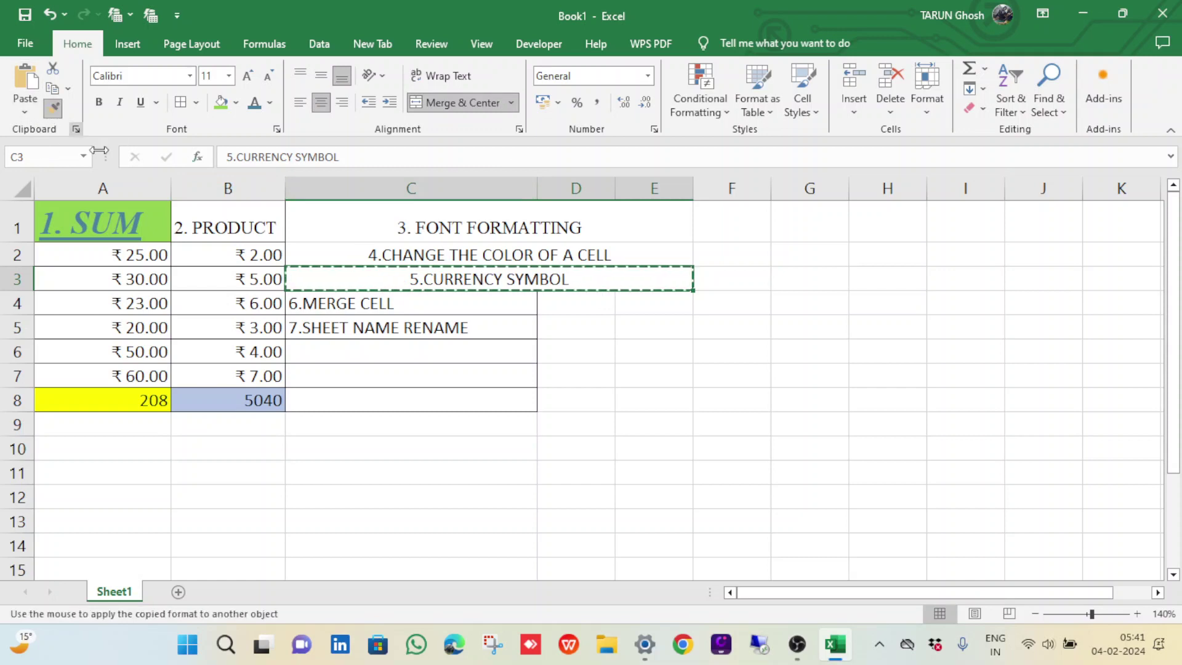
left_click(495, 303)
left_click(473, 330)
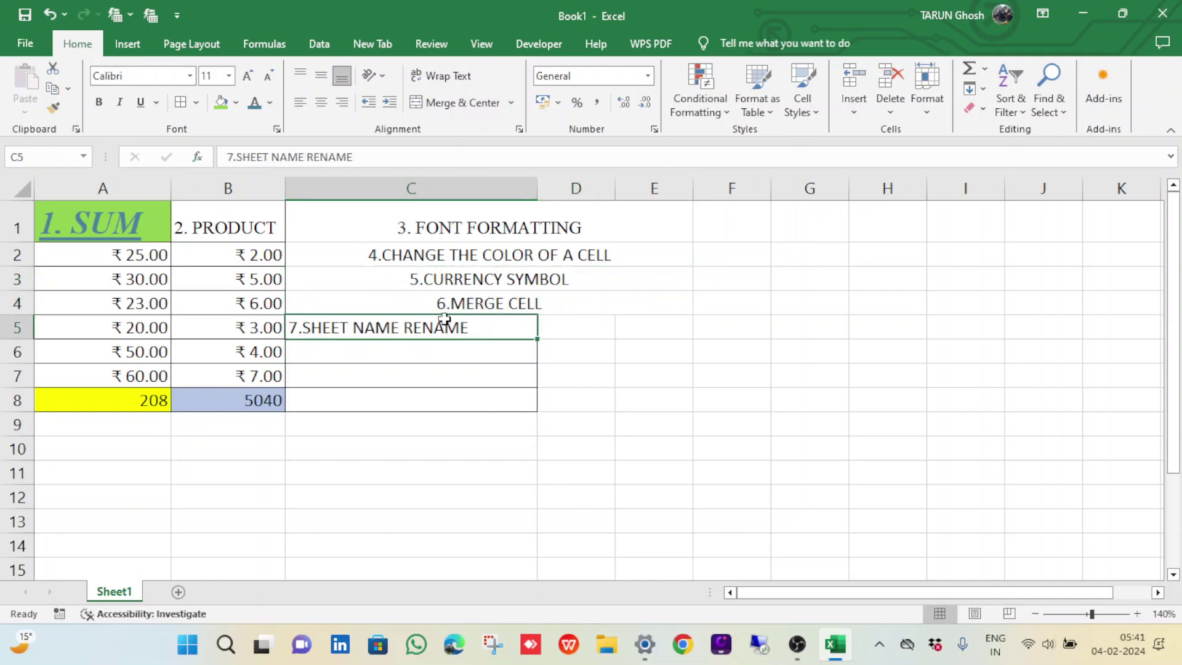
left_click(55, 110)
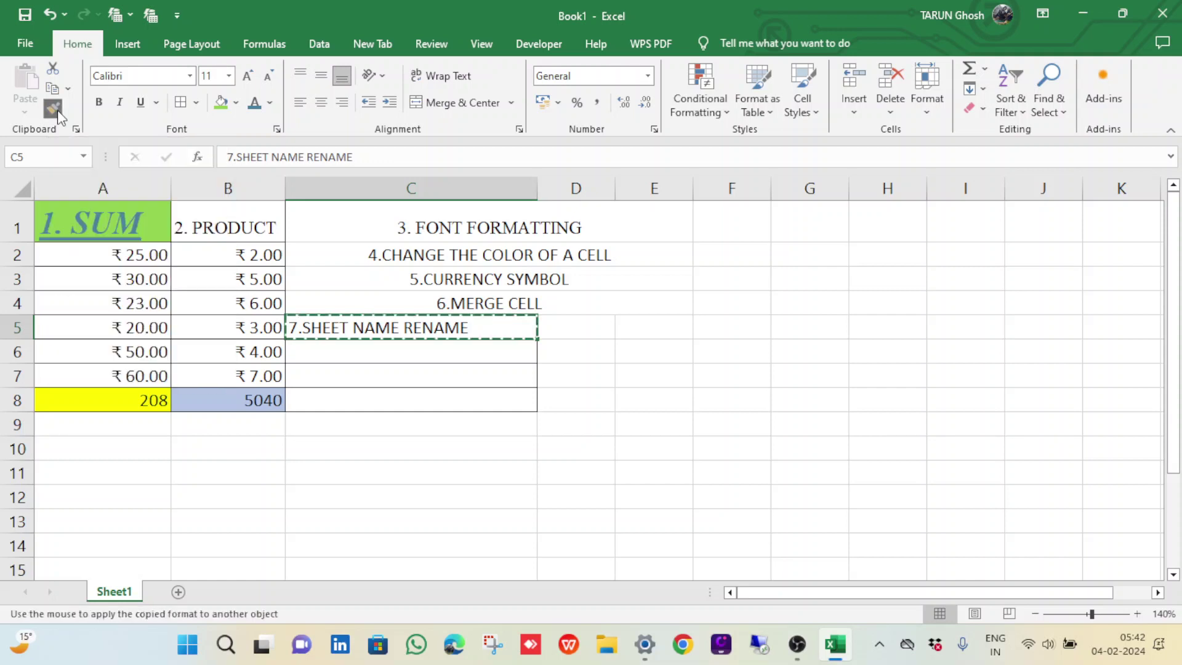
left_click(504, 350)
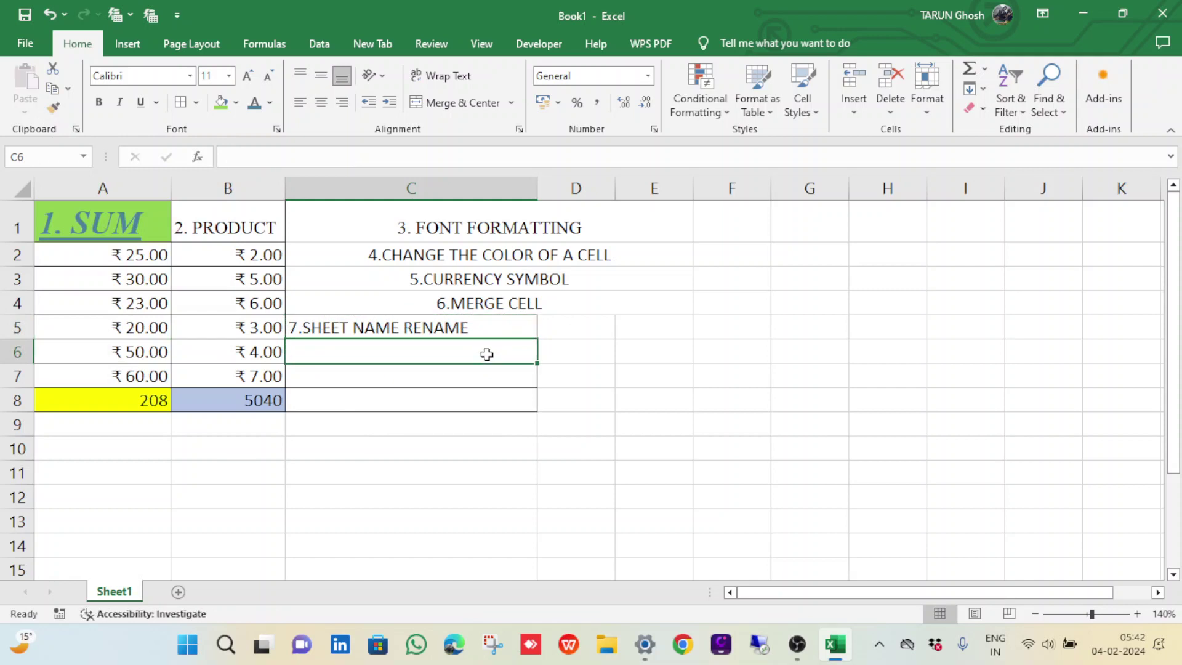
left_click(501, 306)
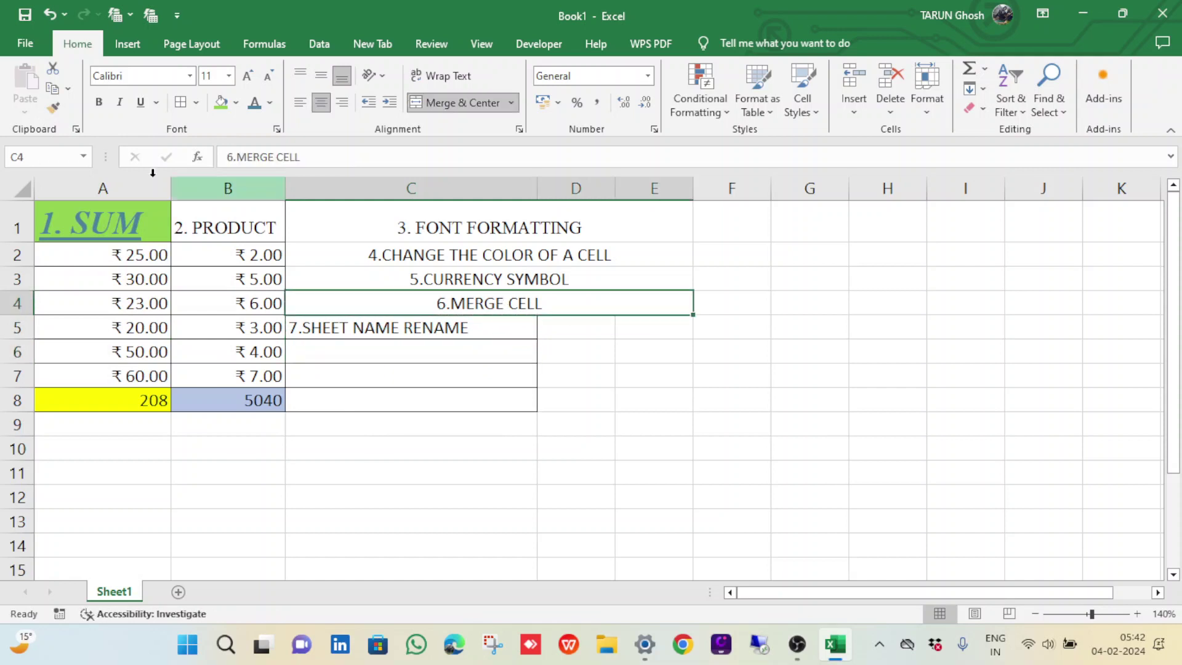
left_click(54, 109)
left_click(458, 326)
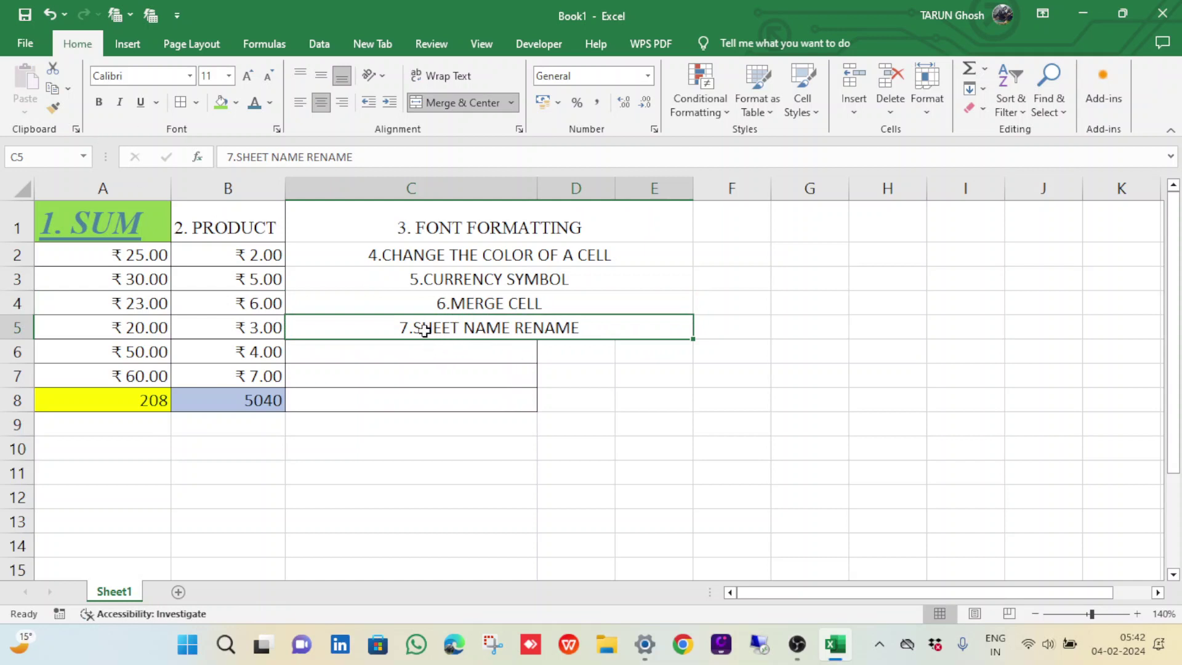
left_click(55, 110)
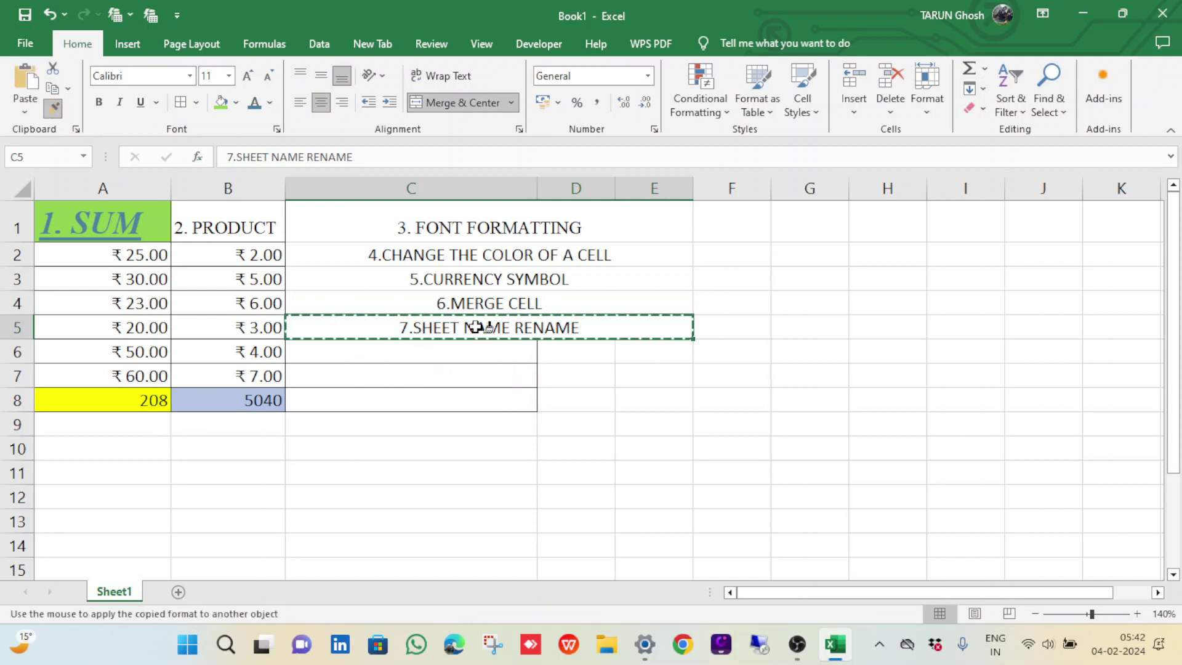
left_click(440, 350)
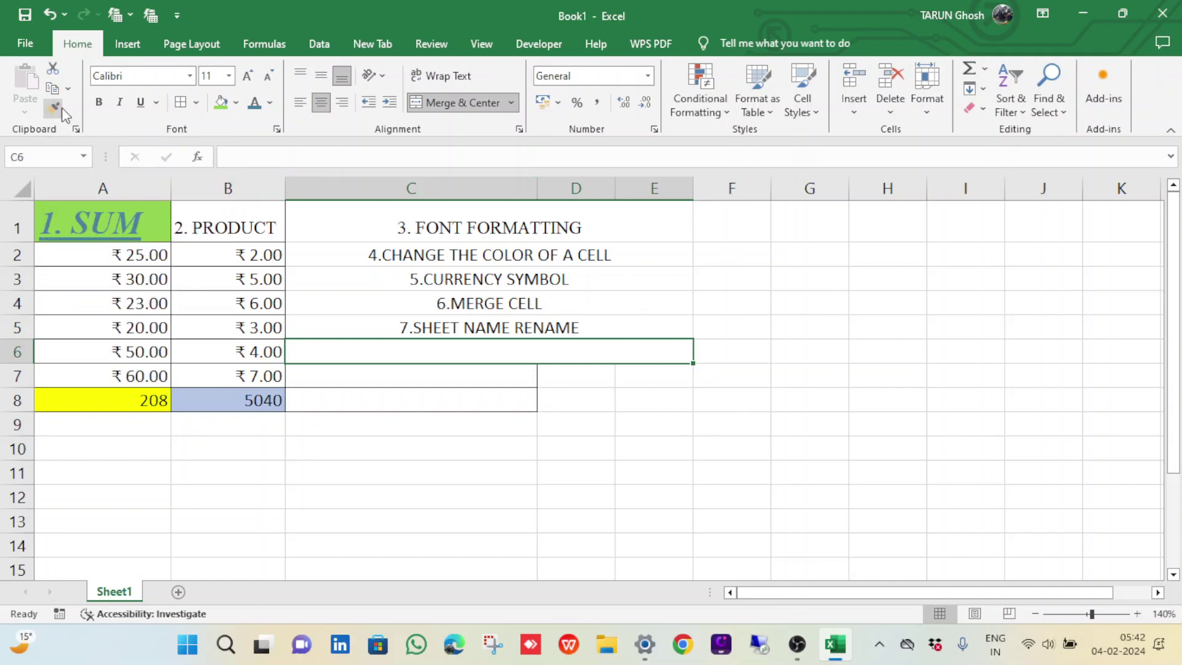
left_click(54, 111)
left_click(480, 376)
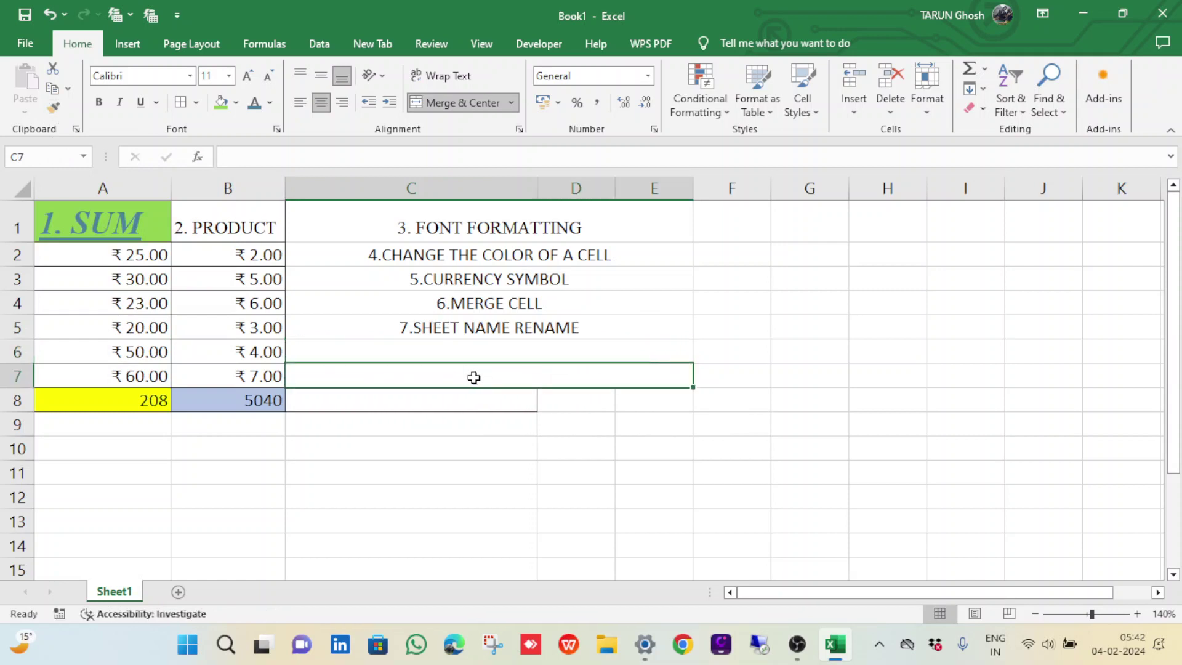
left_click(55, 108)
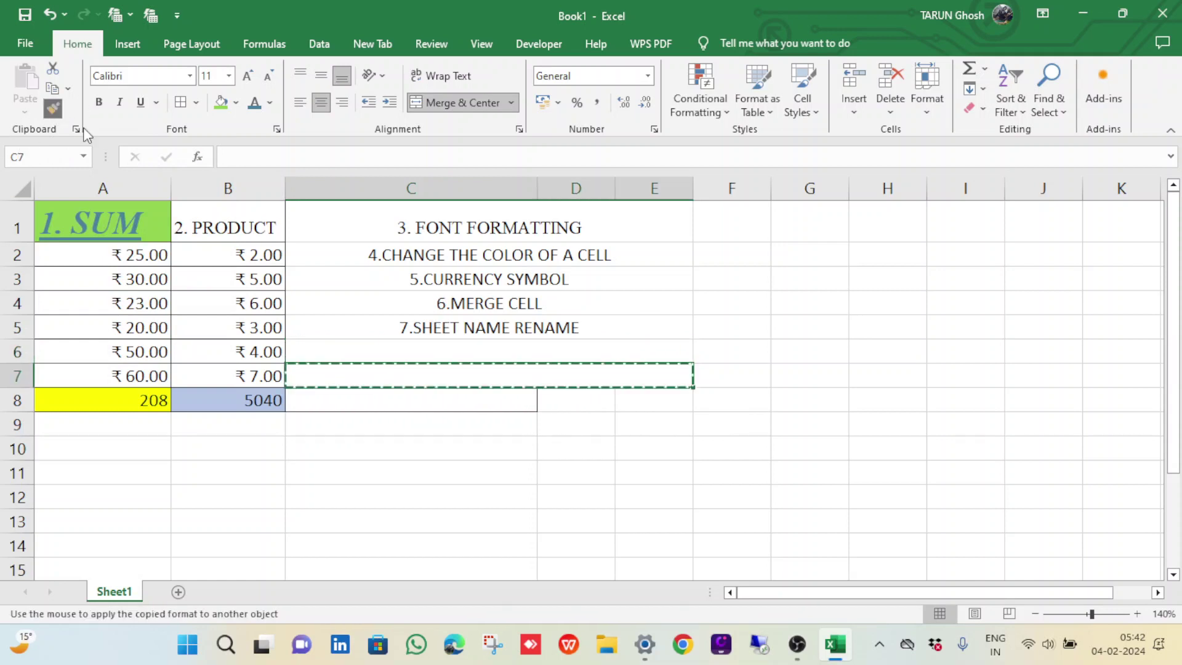
left_click(419, 400)
left_click(788, 367)
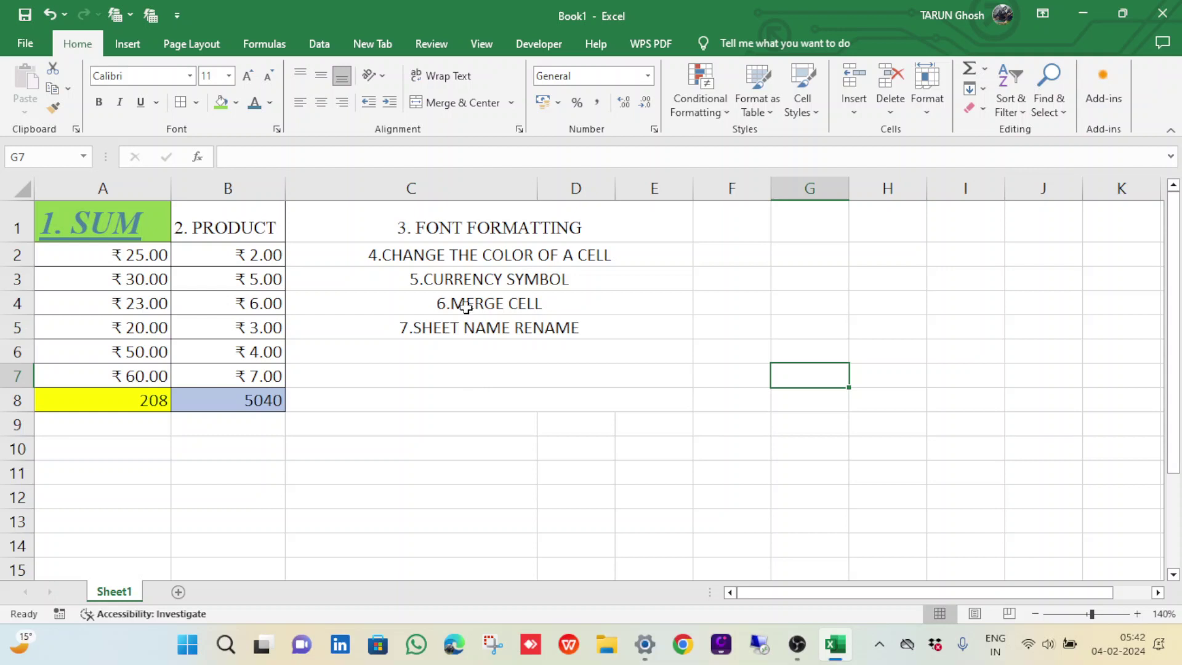
Review the merged C1:E8 list, then bring OBS Studio to the front
left_click(505, 220)
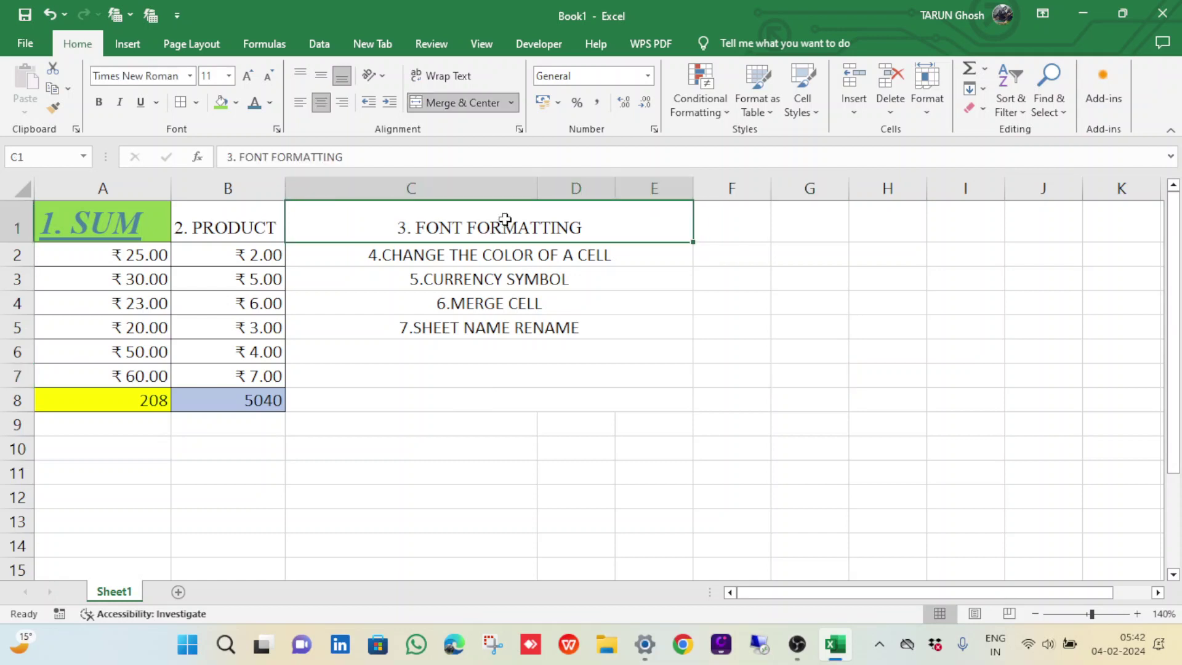
key("shift+Down")
key("shift+Down")
key("shift+Down")
key("shift+Down")
key("shift+Down")
key("shift+Down")
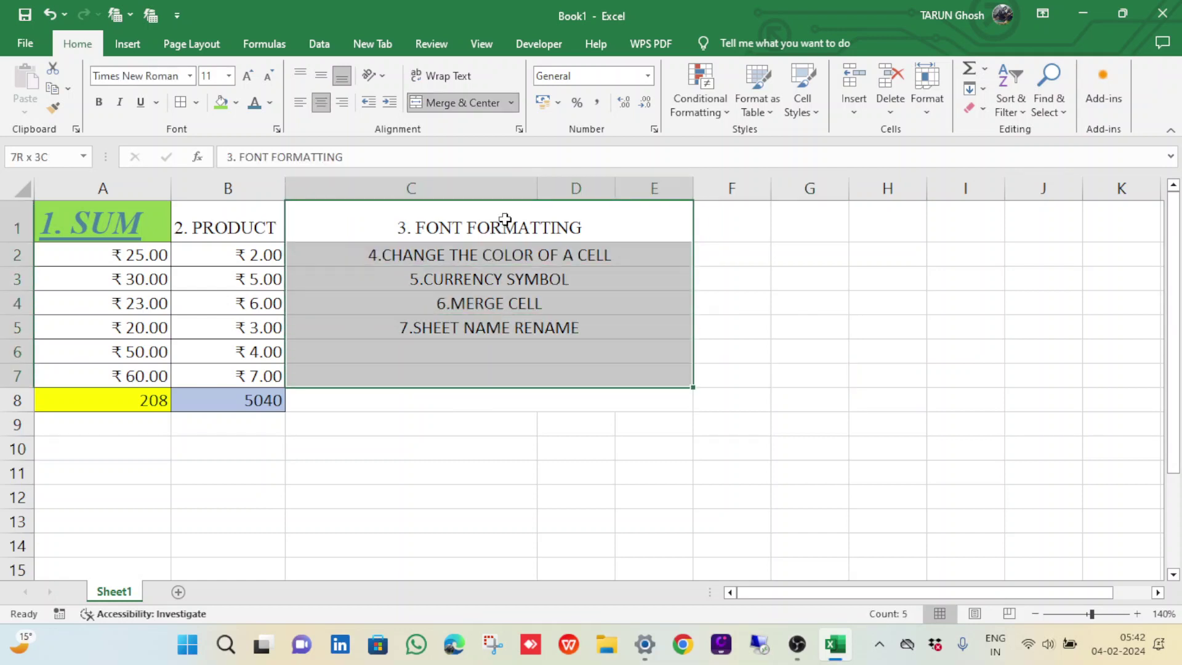
key("shift+Down")
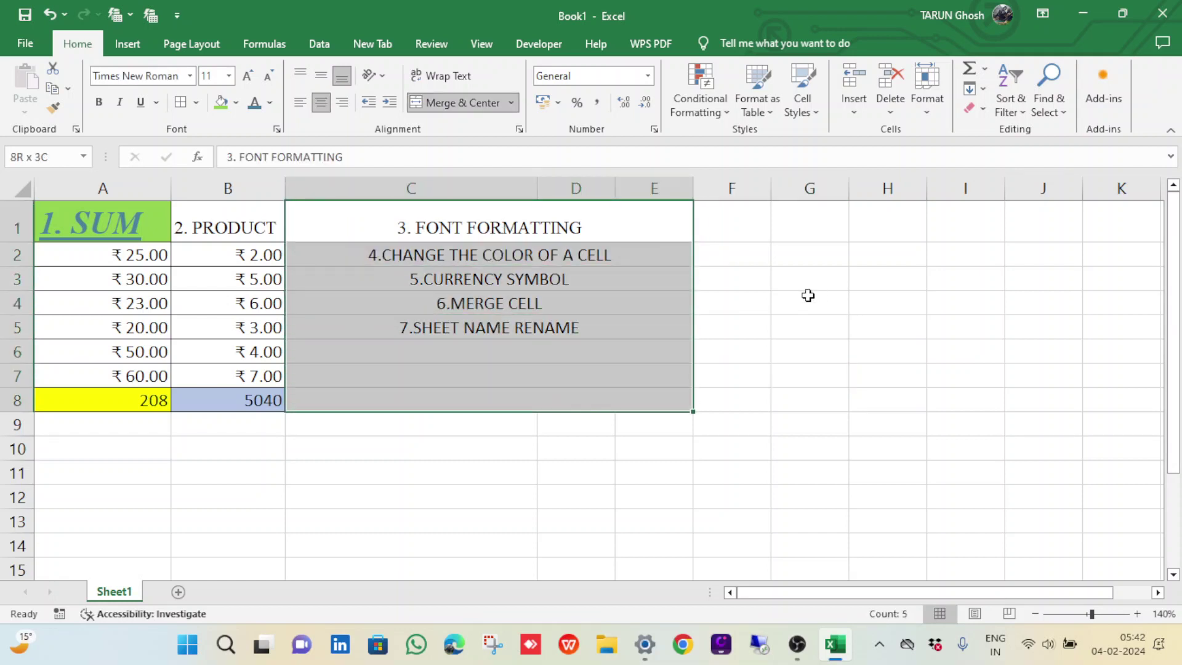
left_click(718, 295)
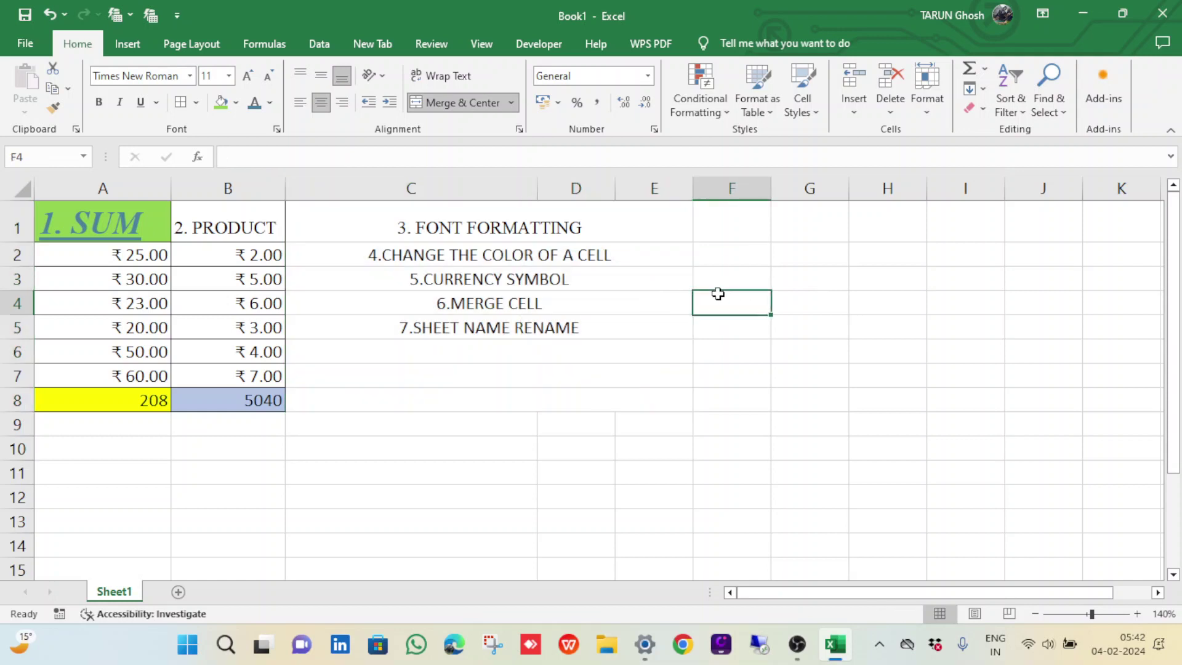
left_click(594, 225)
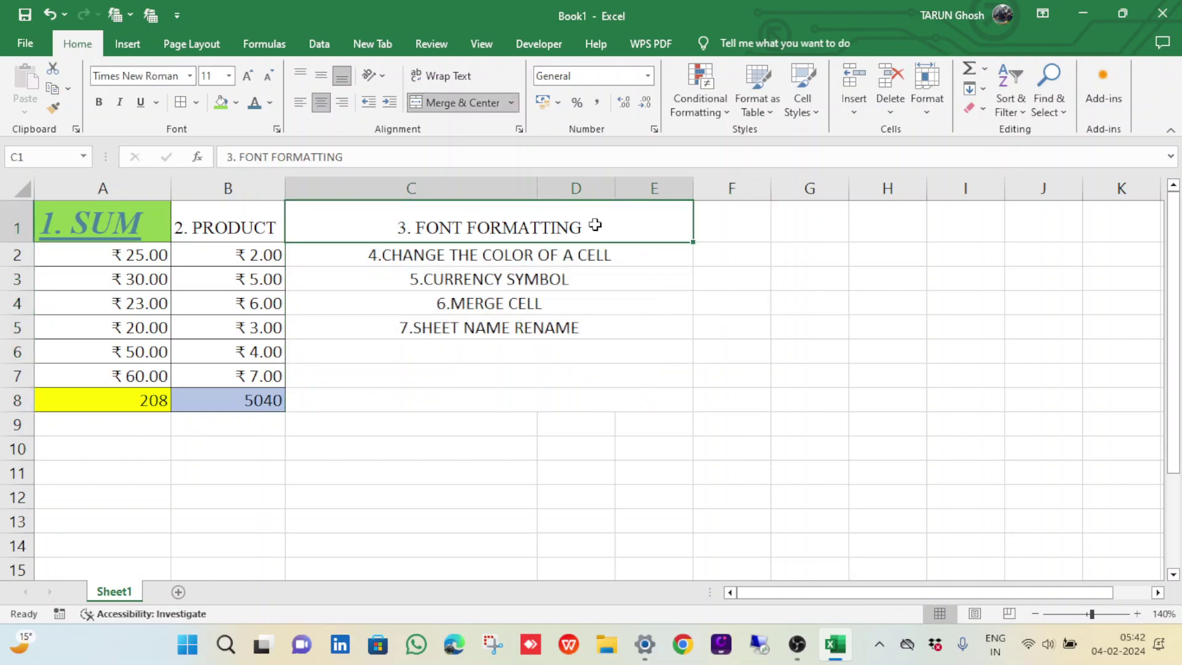
key("shift+Down")
key("shift+Down")
key("shift+Down")
key("shift+Down")
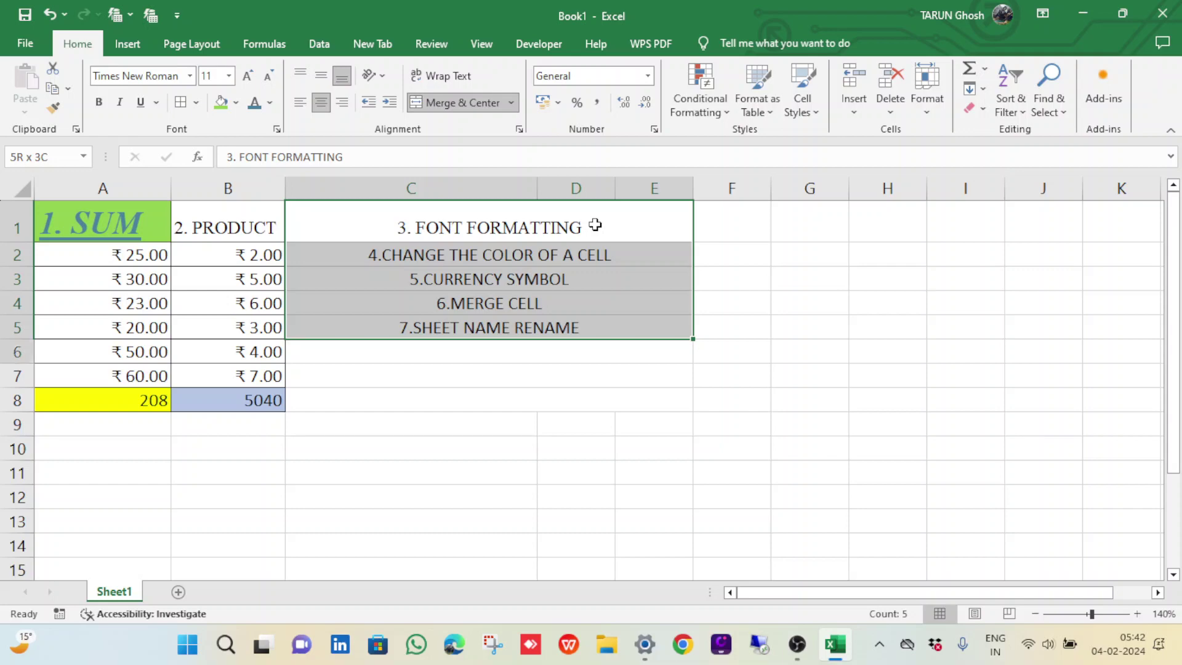
key("shift+Down")
key("shift+Down")
key("shift+Down")
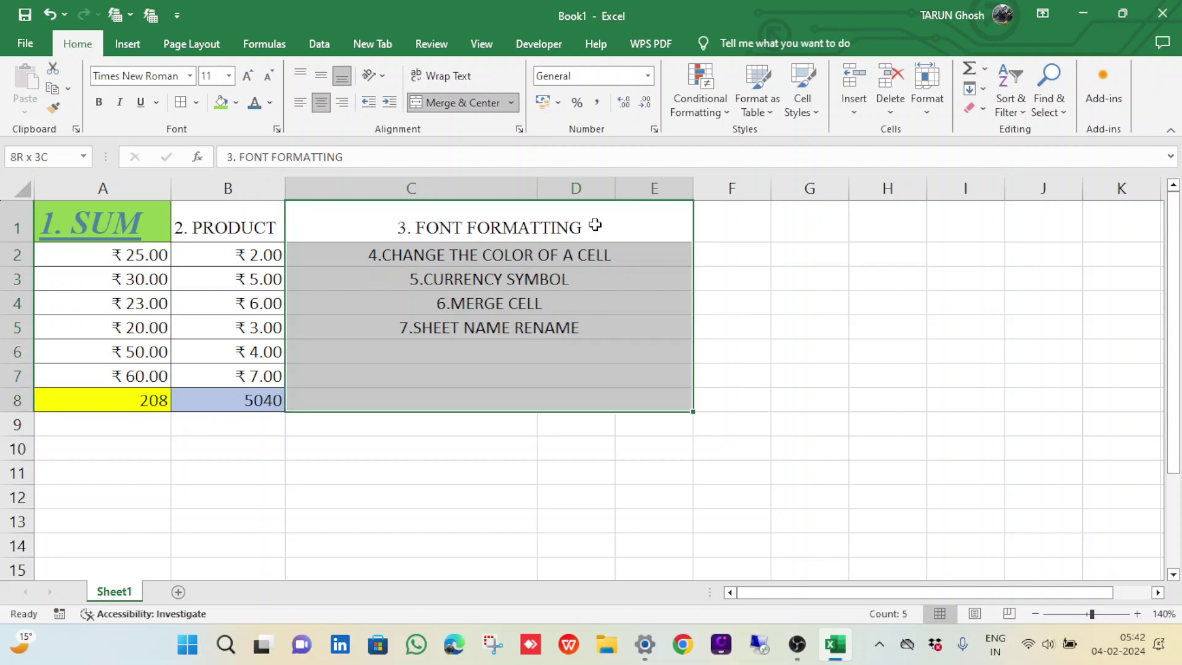
left_click(797, 643)
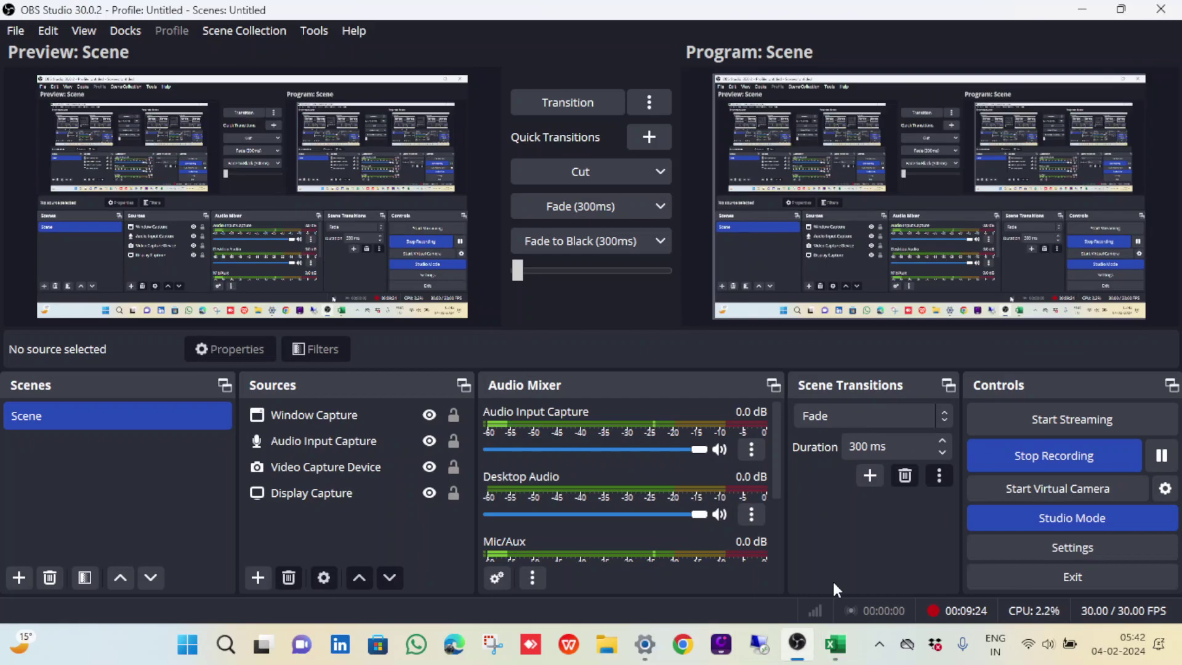